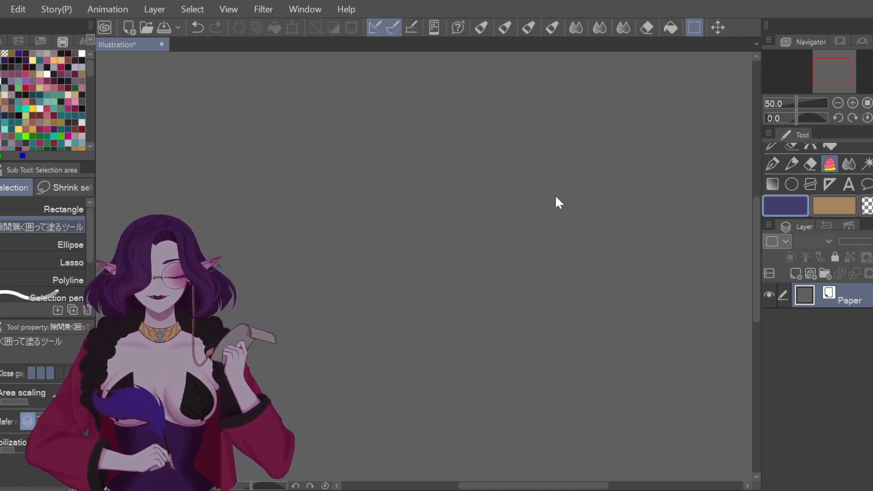
Step: Close the extra Illustration2 document and add a new raster layer, Layer 1, above Paper
{"action": "left_click", "coordinate": [516, 102]}
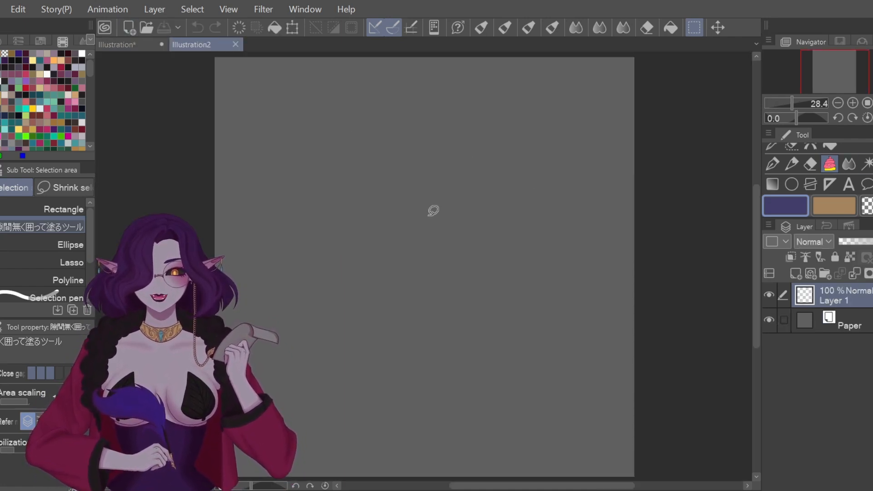
{"action": "left_click", "coordinate": [236, 44]}
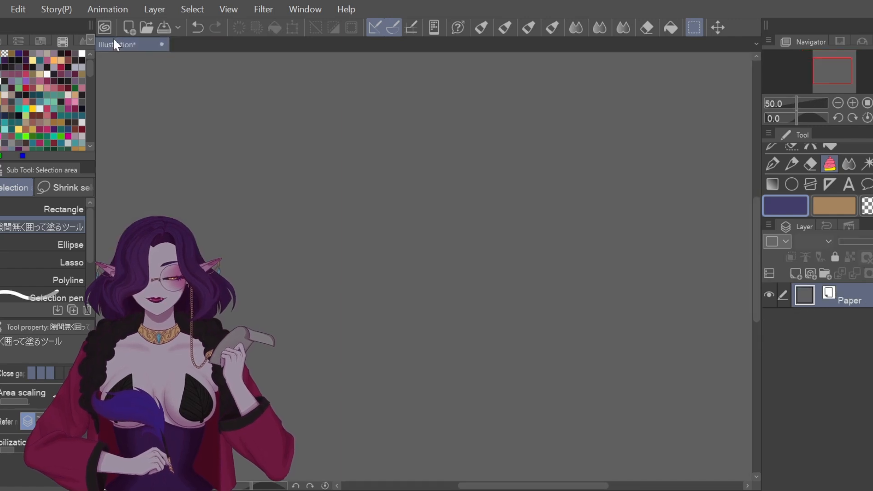
{"action": "scroll", "coordinate": [360, 203], "scroll_direction": "up", "scroll_amount": 1}
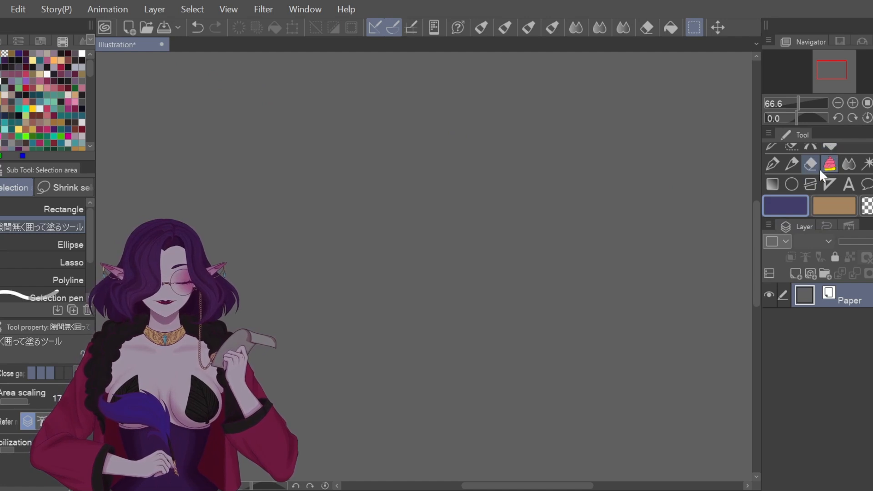
{"action": "scroll", "coordinate": [823, 167], "scroll_direction": "up", "scroll_amount": 1}
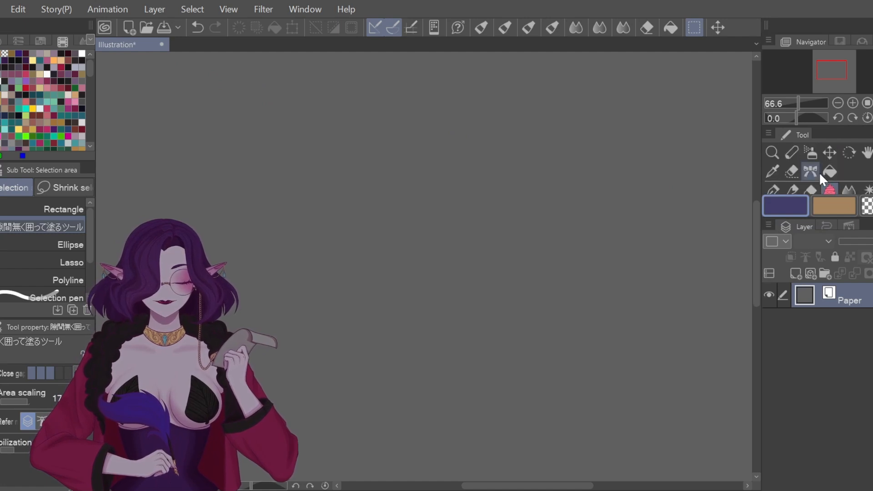
{"action": "left_click", "coordinate": [793, 275]}
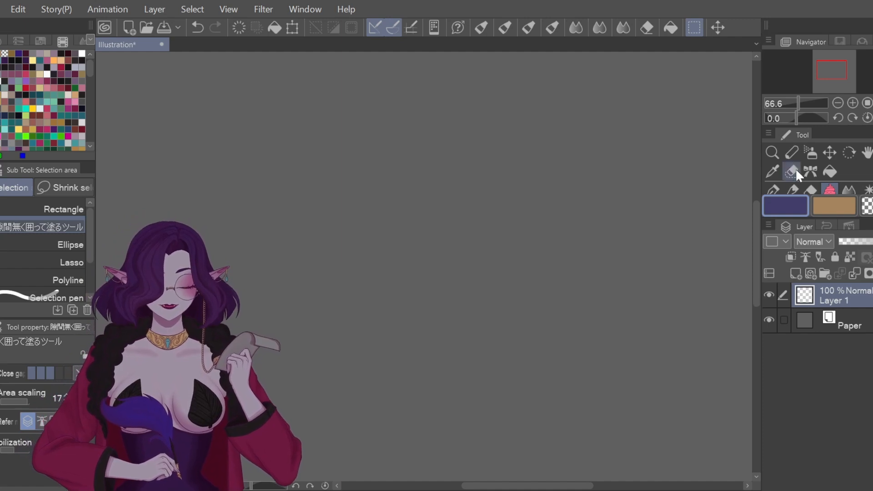
Step: Select the Figure tool's Ellipse sub tool
{"action": "scroll", "coordinate": [818, 169], "scroll_direction": "down", "scroll_amount": 2}
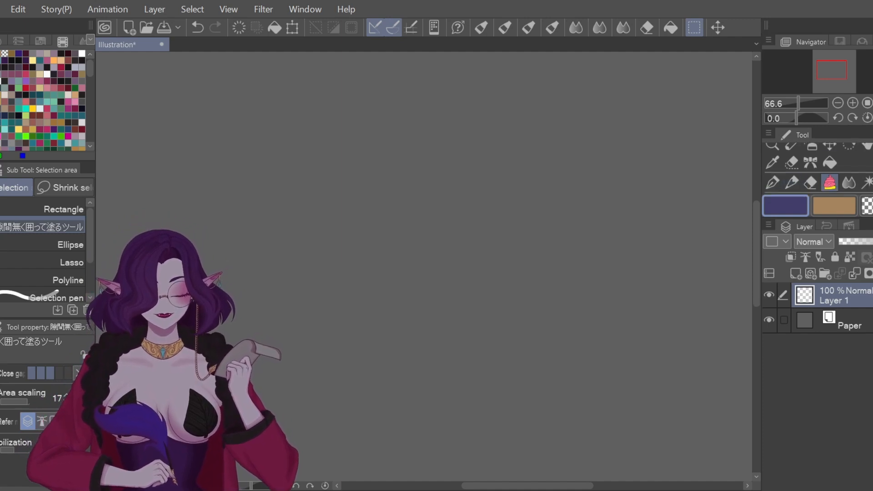
{"action": "left_click", "coordinate": [793, 176]}
{"action": "left_click", "coordinate": [793, 192]}
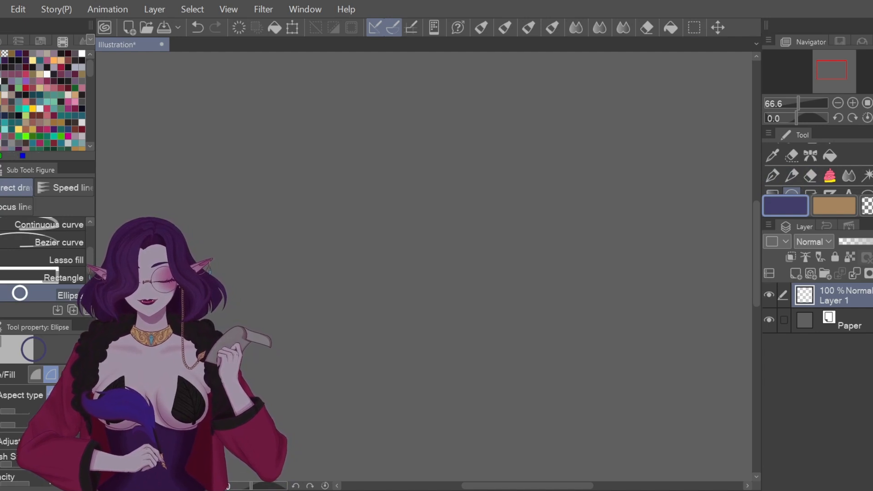
Step: Draw a large black circle outline on Layer 1 and add a new Layer 2 above Paper
{"action": "left_click", "coordinate": [68, 68]}
{"action": "left_click_drag", "start_coordinate": [258, 176], "coordinate": [552, 415]}
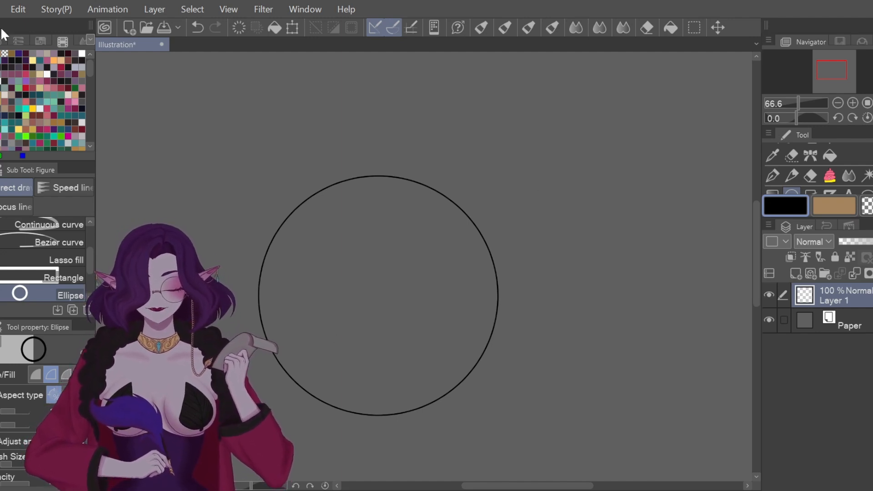
{"action": "left_click", "coordinate": [4, 61]}
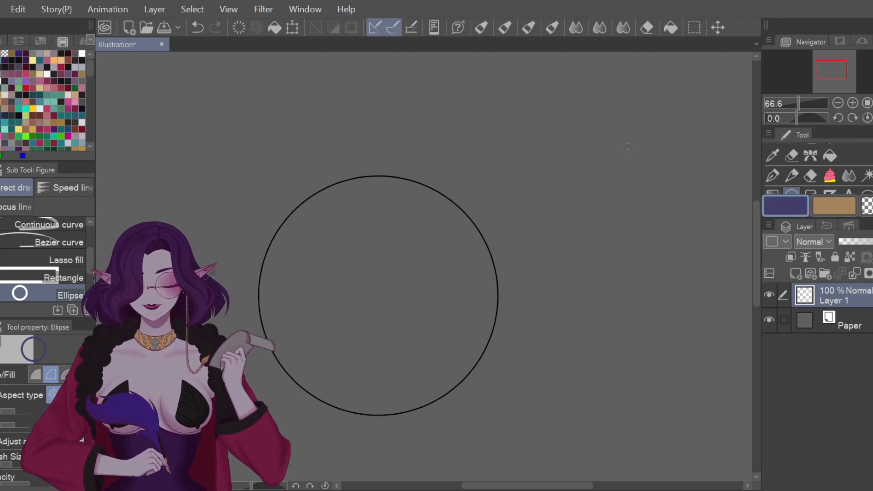
{"action": "left_click", "coordinate": [772, 175]}
{"action": "left_click", "coordinate": [855, 324]}
{"action": "left_click", "coordinate": [795, 273]}
Step: Try a purple test stroke with pen size 25.4 inside the circle, then undo it
{"action": "scroll", "coordinate": [292, 224], "scroll_direction": "up", "scroll_amount": 3}
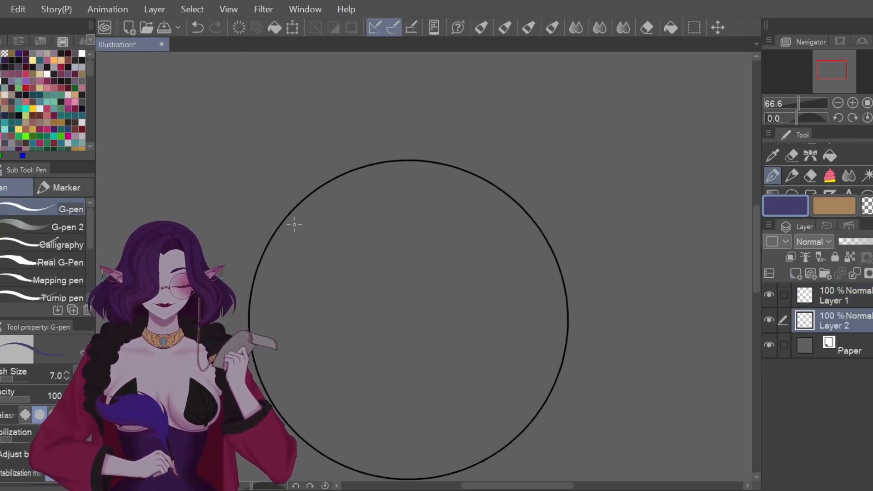
{"action": "left_click_drag", "start_coordinate": [13, 378], "coordinate": [16, 377]}
{"action": "mouse_move", "coordinate": [353, 166]}
{"action": "left_mouse_down"}
{"action": "mouse_move", "coordinate": [304, 207]}
{"action": "mouse_move", "coordinate": [336, 169]}
{"action": "mouse_move", "coordinate": [369, 155]}
{"action": "mouse_move", "coordinate": [326, 187]}
{"action": "mouse_move", "coordinate": [359, 175]}
{"action": "mouse_move", "coordinate": [326, 201]}
{"action": "mouse_move", "coordinate": [400, 161]}
{"action": "mouse_move", "coordinate": [376, 180]}
{"action": "mouse_move", "coordinate": [400, 180]}
{"action": "left_mouse_up"}
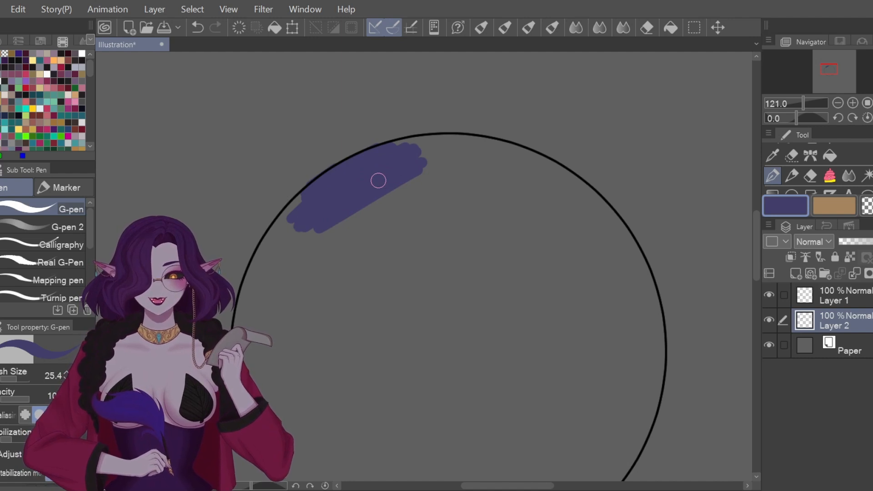
{"action": "key", "text": "ctrl+z"}
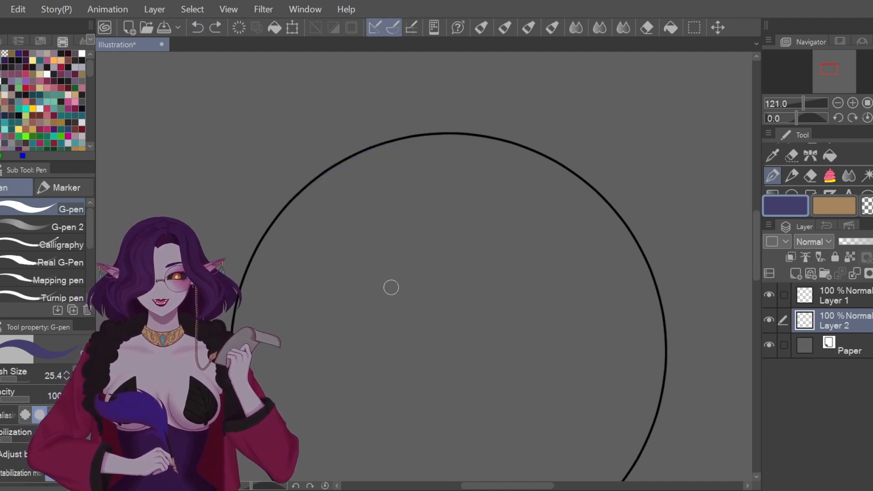
{"action": "scroll", "coordinate": [392, 287], "scroll_direction": "down", "scroll_amount": 3}
{"action": "left_click_drag", "start_coordinate": [755, 211], "coordinate": [752, 223]}
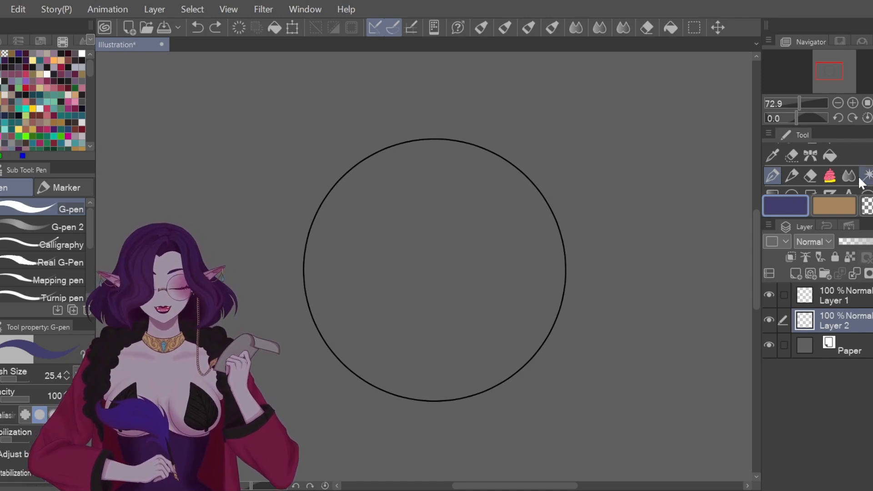
{"action": "left_click", "coordinate": [830, 156]}
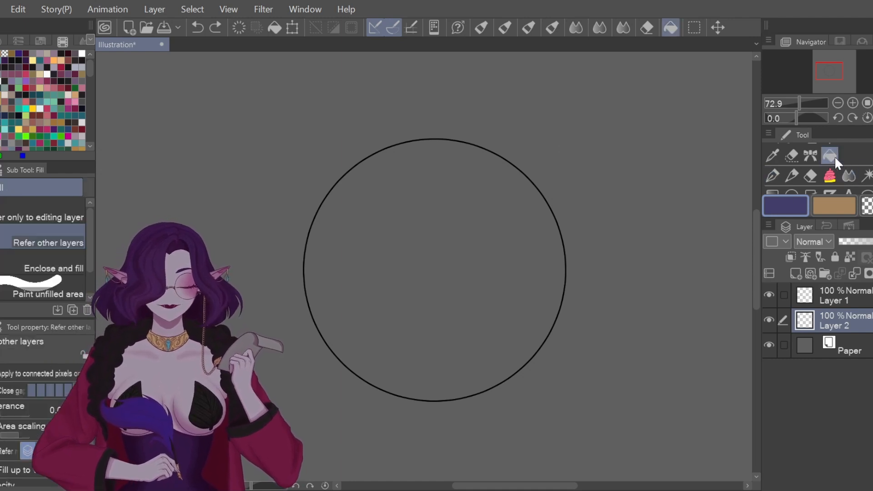
{"action": "left_click", "coordinate": [491, 227]}
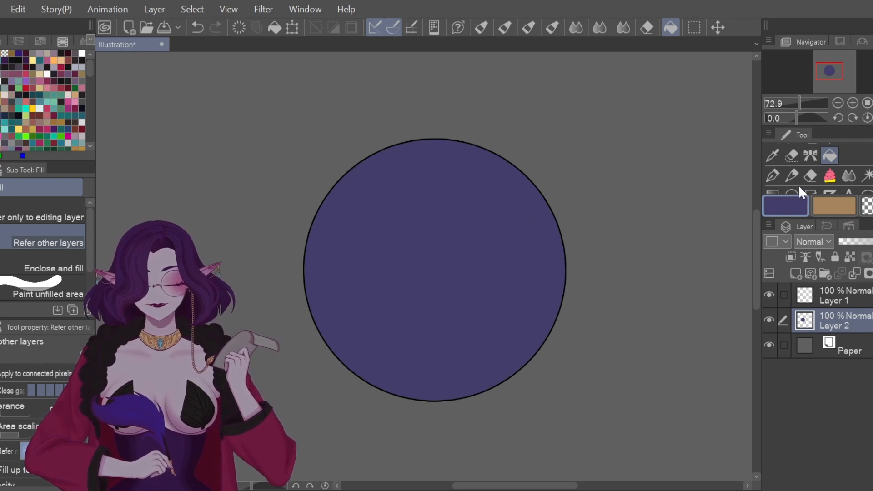
{"action": "left_click", "coordinate": [193, 27]}
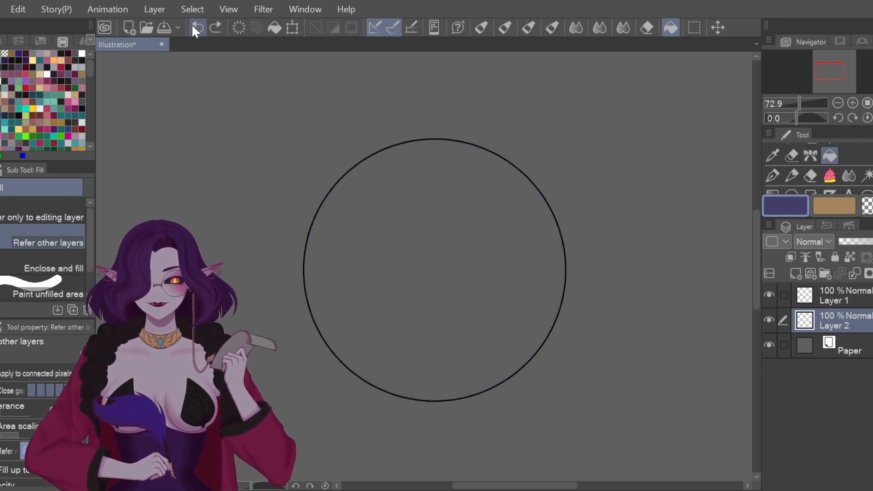
{"action": "left_click", "coordinate": [477, 269]}
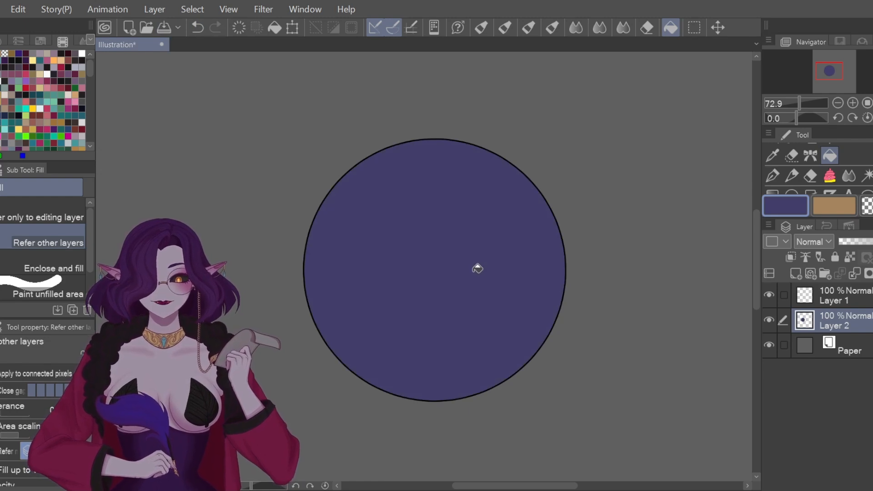
{"action": "left_click", "coordinate": [198, 29]}
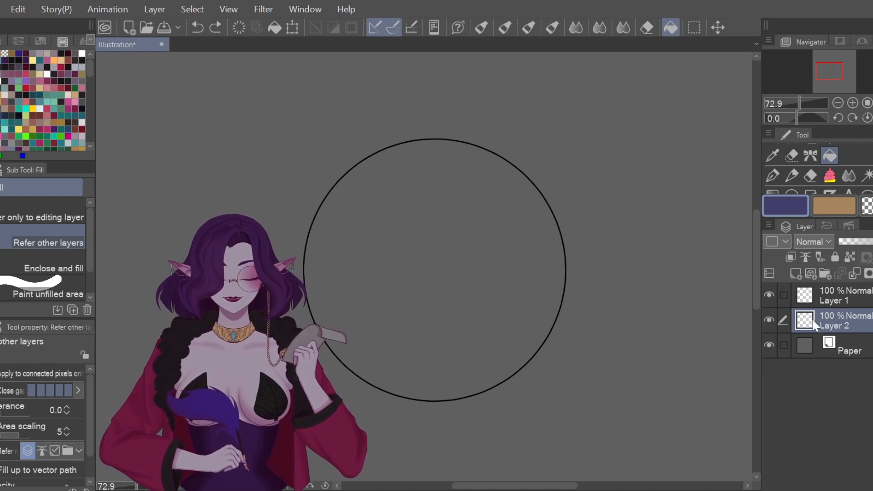
Step: Fill the circle interior dark purple on Layer 2, referring to all layers, then add Layer 3 above Layer 1
{"action": "left_click", "coordinate": [26, 451]}
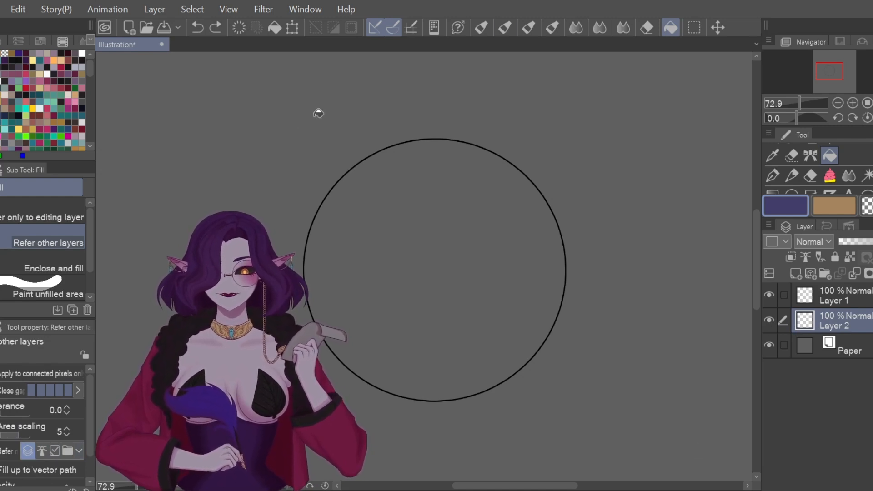
{"action": "left_click", "coordinate": [846, 291]}
{"action": "left_click", "coordinate": [840, 331]}
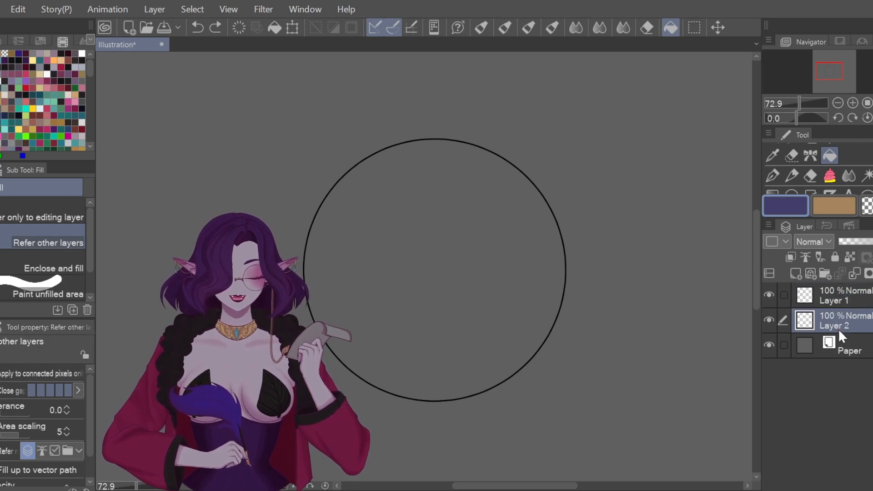
{"action": "left_click", "coordinate": [485, 225]}
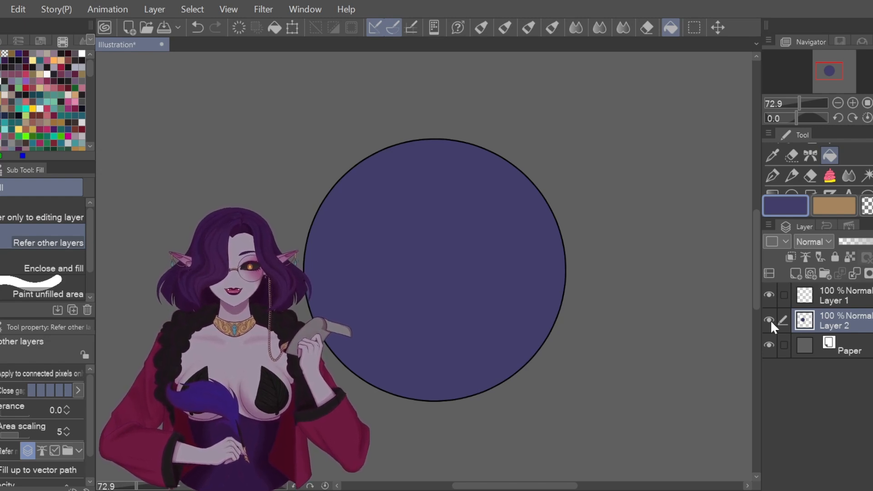
{"action": "left_click", "coordinate": [855, 298]}
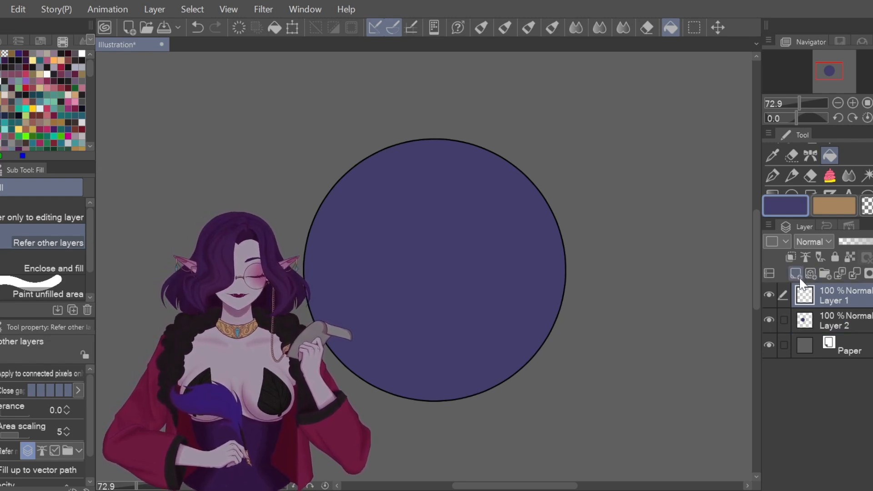
{"action": "left_click", "coordinate": [799, 274]}
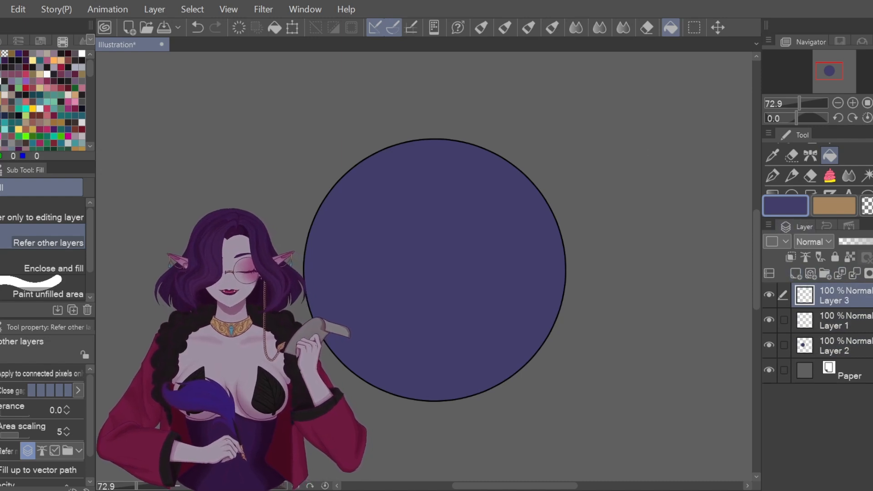
Step: Draw two black G-pen strokes across the circle on Layer 3
{"action": "left_click", "coordinate": [12, 156]}
{"action": "key", "text": "p"}
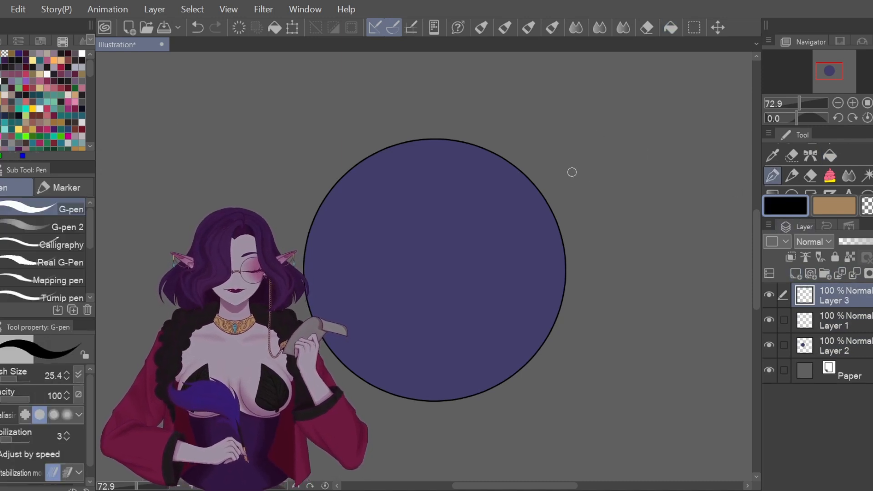
{"action": "left_click_drag", "start_coordinate": [571, 119], "coordinate": [350, 398]}
{"action": "mouse_move", "coordinate": [307, 154]}
{"action": "left_mouse_down"}
{"action": "mouse_move", "coordinate": [444, 201]}
{"action": "mouse_move", "coordinate": [466, 284]}
{"action": "mouse_move", "coordinate": [503, 351]}
{"action": "mouse_move", "coordinate": [541, 377]}
{"action": "left_mouse_up"}
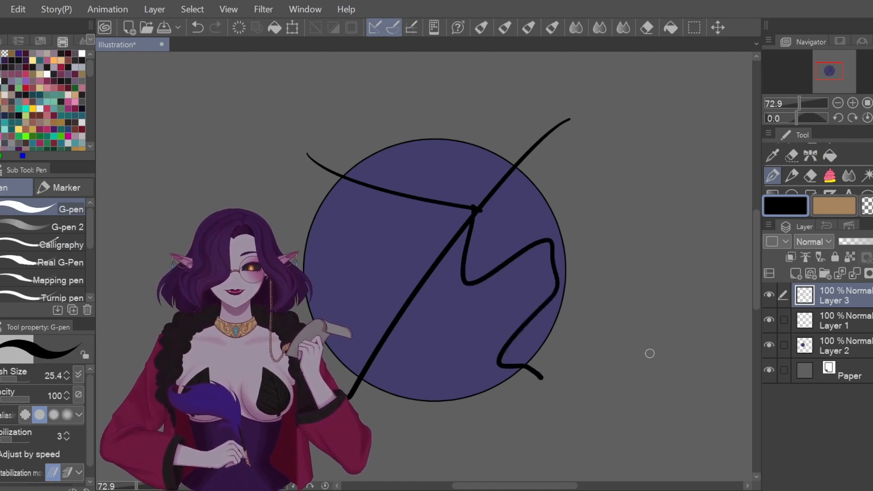
Step: Clear the purple fill from Layer 2
{"action": "left_click", "coordinate": [769, 346]}
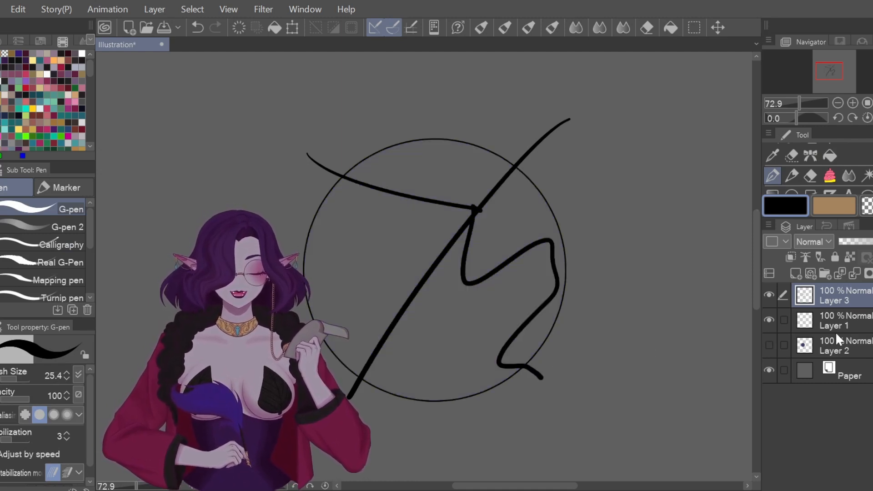
{"action": "left_click", "coordinate": [846, 347]}
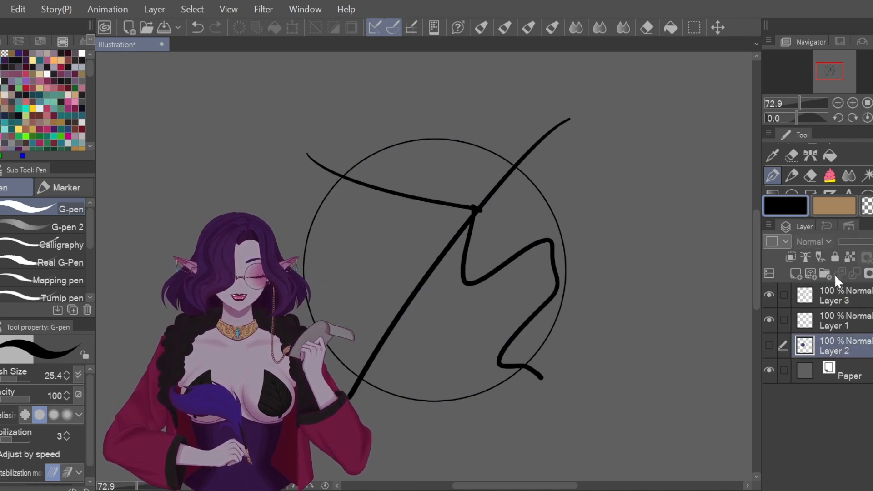
{"action": "left_click", "coordinate": [769, 346]}
{"action": "left_click", "coordinate": [237, 27]}
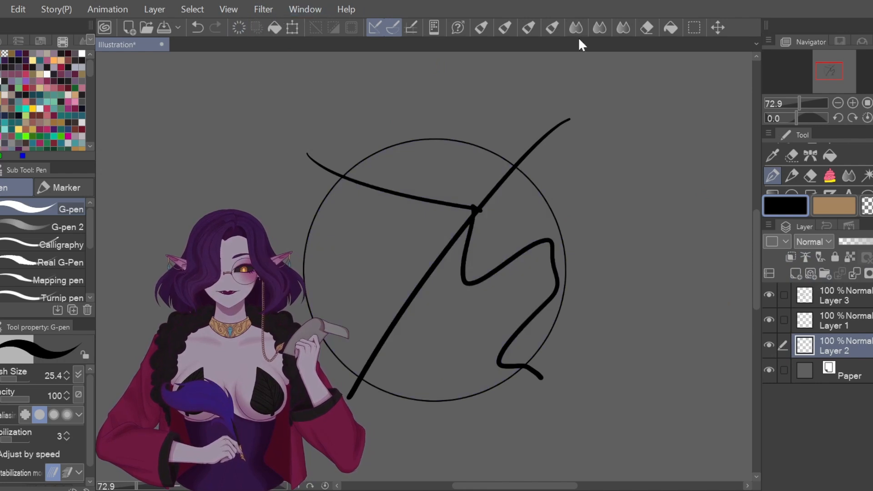
{"action": "left_click", "coordinate": [830, 155]}
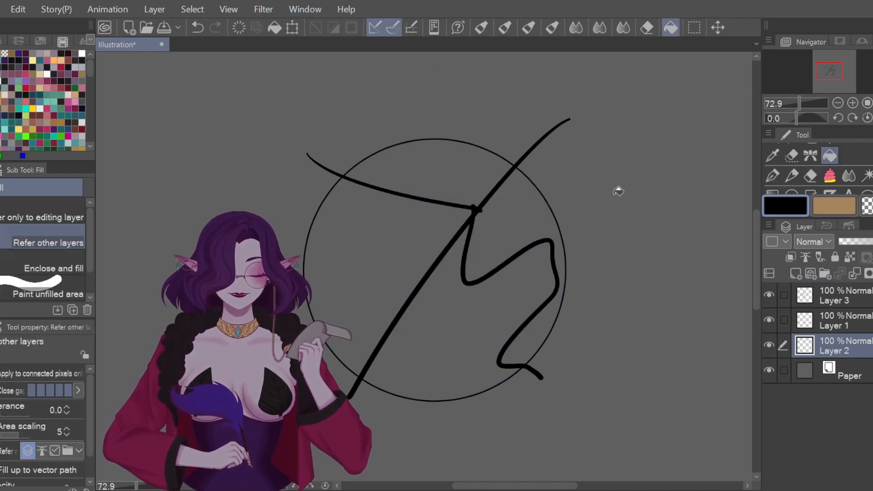
Step: Fill each enclosed region inside the circle with dark purple on Layer 2
{"action": "left_click", "coordinate": [31, 67]}
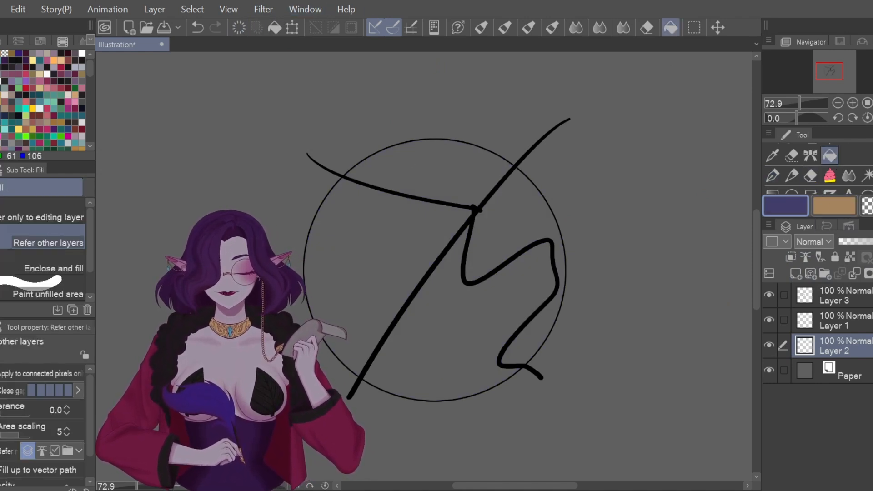
{"action": "left_click", "coordinate": [553, 311]}
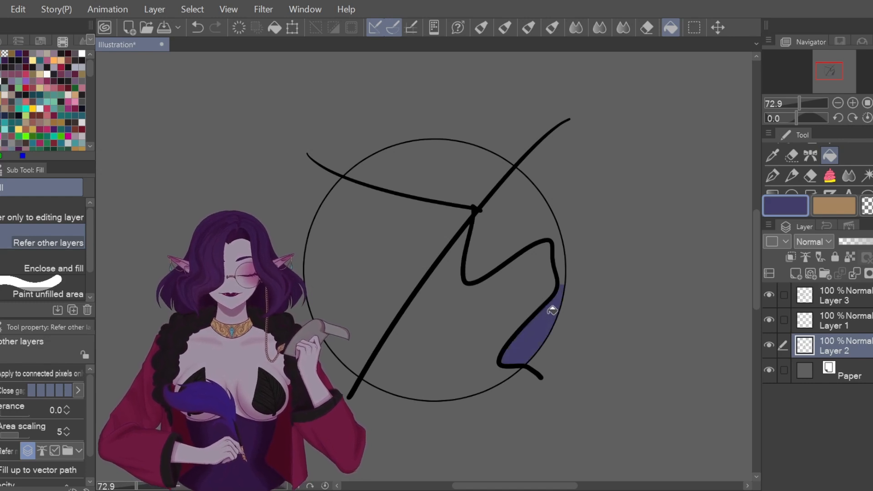
{"action": "left_click", "coordinate": [471, 311]}
{"action": "left_click", "coordinate": [521, 183]}
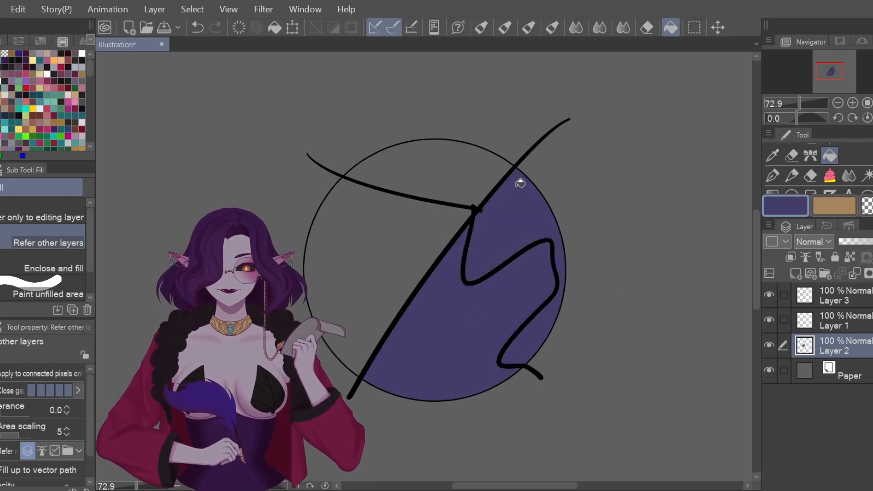
{"action": "left_click", "coordinate": [456, 159]}
{"action": "left_click", "coordinate": [428, 246]}
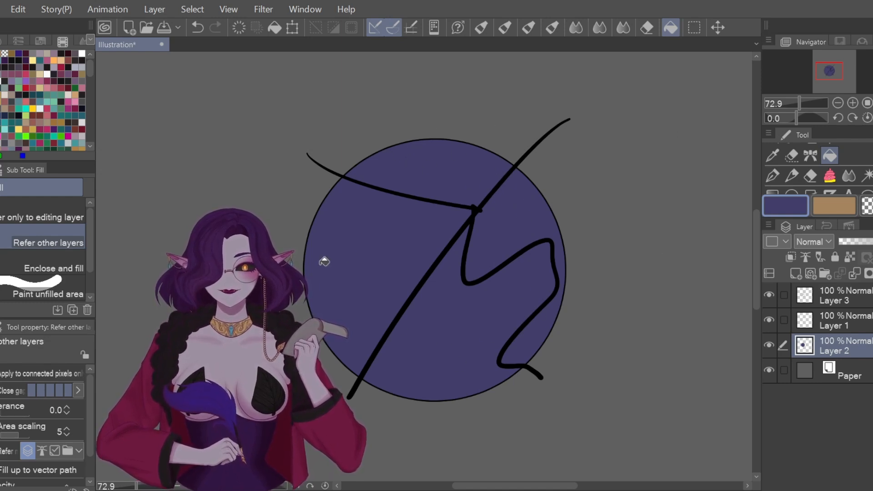
Step: Adjust the view and select Layer 3, the scribble strokes layer
{"action": "scroll", "coordinate": [484, 343], "scroll_direction": "up", "scroll_amount": 6}
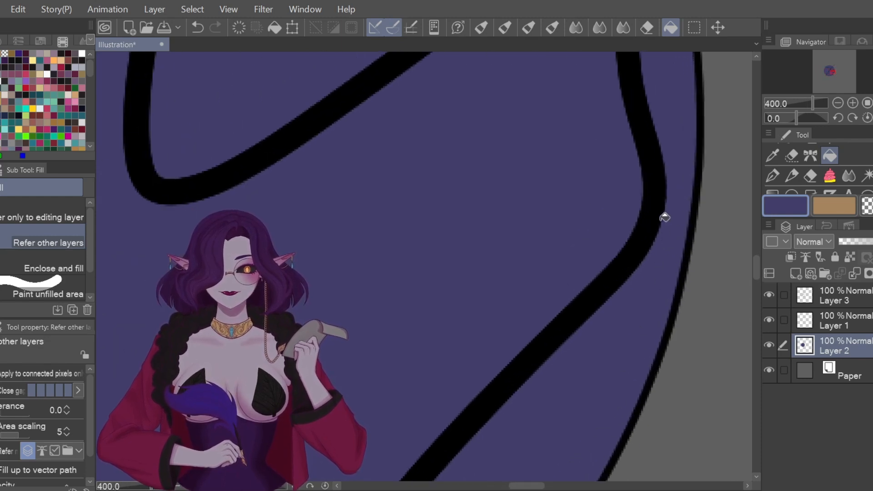
{"action": "scroll", "coordinate": [512, 212], "scroll_direction": "down", "scroll_amount": 2}
{"action": "scroll", "coordinate": [456, 161], "scroll_direction": "down", "scroll_amount": 5}
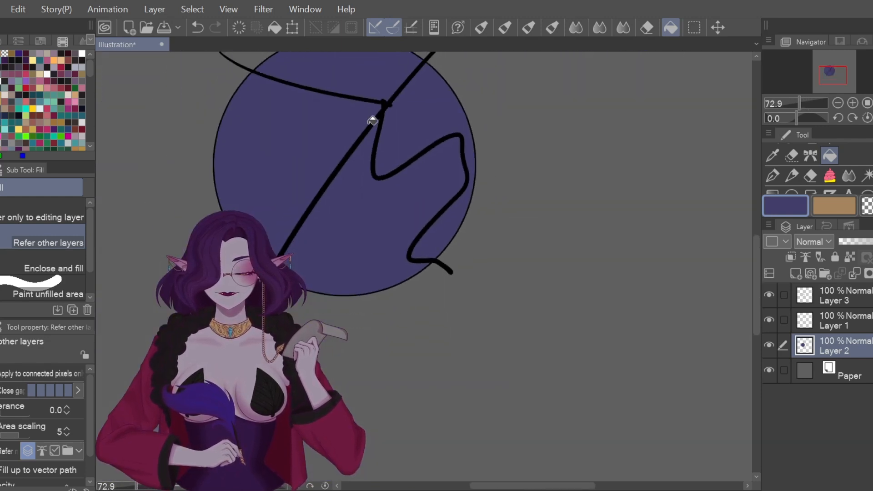
{"action": "left_click_drag", "start_coordinate": [585, 487], "coordinate": [572, 486]}
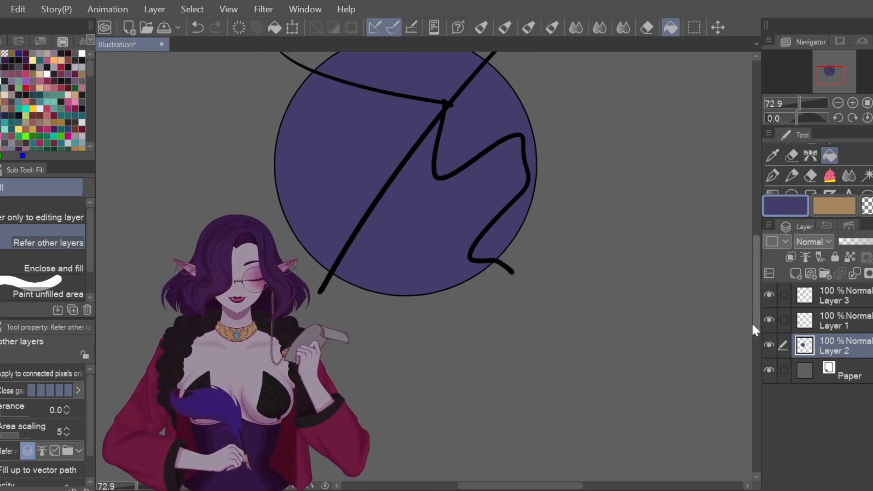
{"action": "left_click_drag", "start_coordinate": [755, 320], "coordinate": [752, 291]}
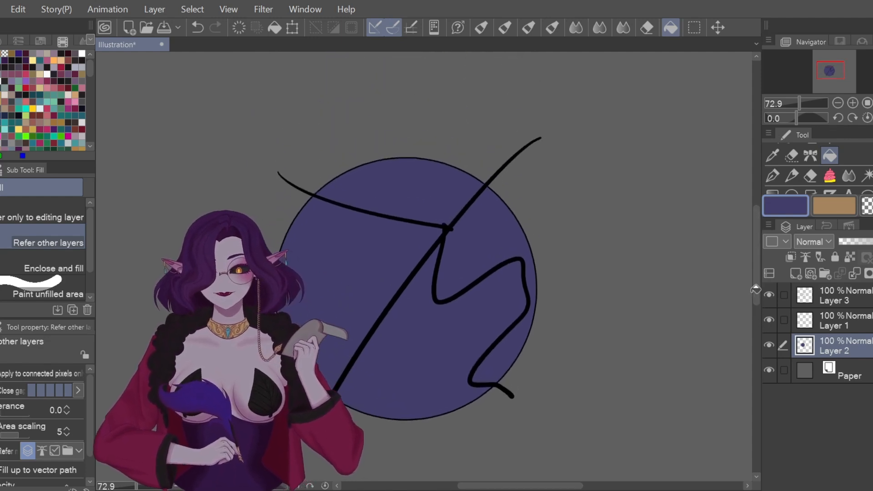
{"action": "left_click", "coordinate": [837, 299]}
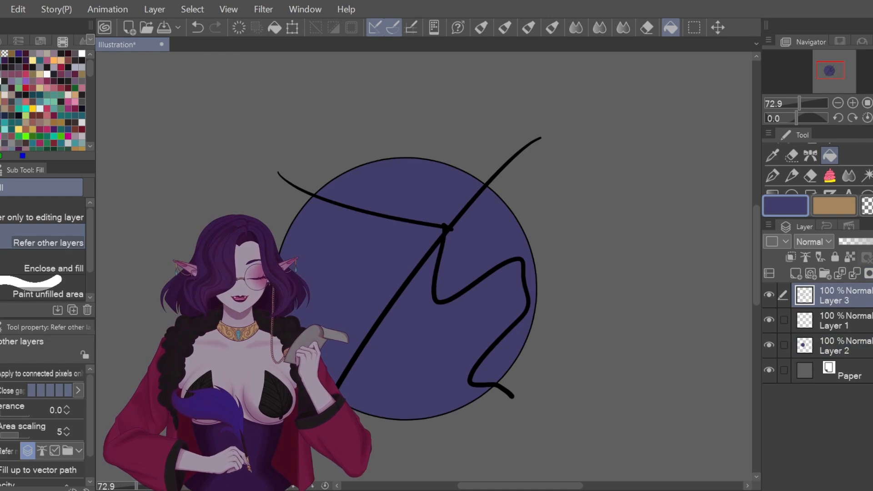
Step: Delete the scribble Layer 3 and clear the purple fill from Layer 2
{"action": "key", "text": "Delete"}
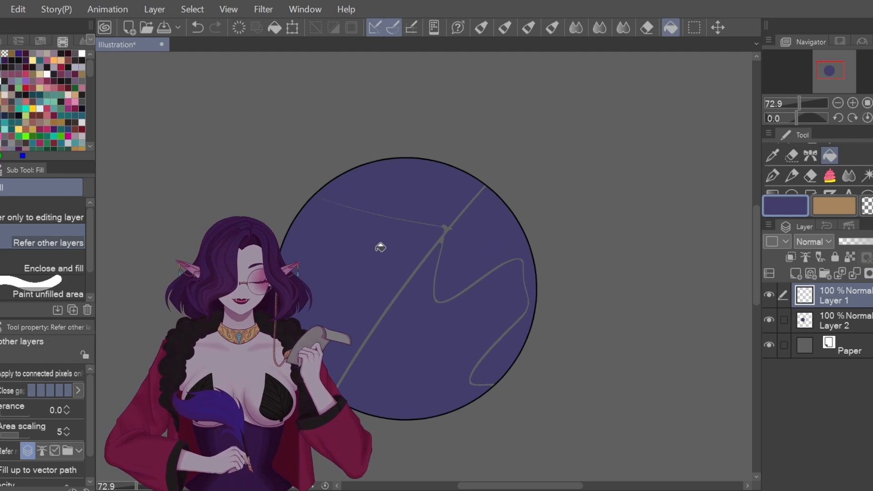
{"action": "left_click", "coordinate": [833, 317]}
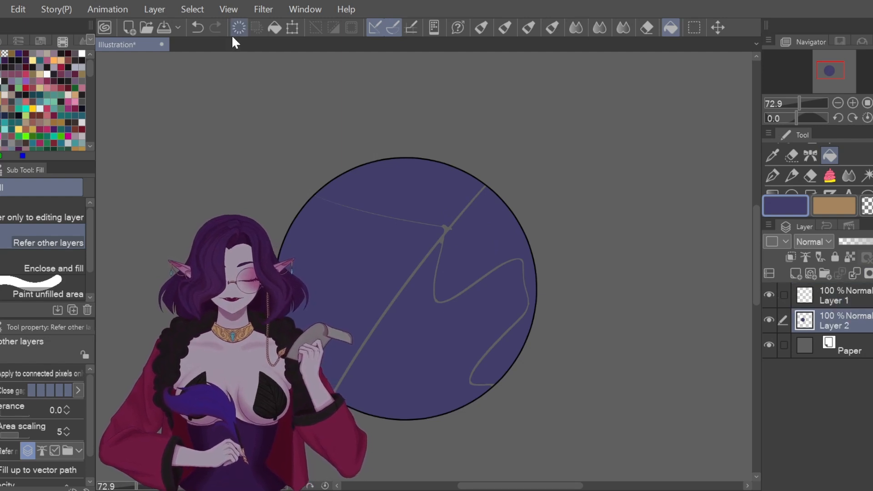
{"action": "left_click", "coordinate": [197, 27]}
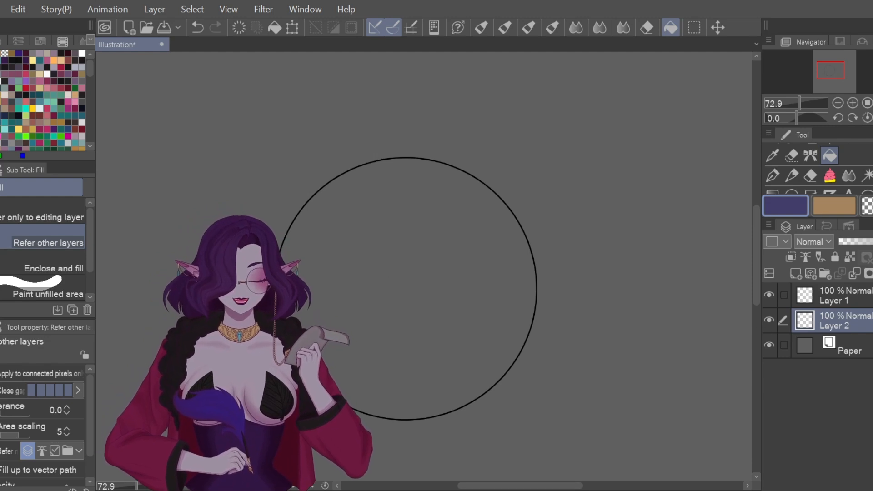
Step: Add a new empty layer above Layer 1 and set the colour to black
{"action": "left_click", "coordinate": [860, 302]}
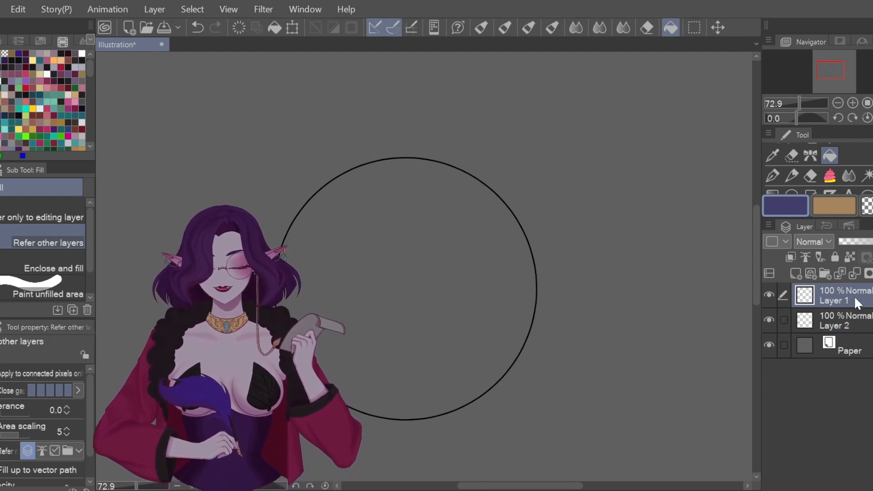
{"action": "left_click", "coordinate": [796, 273]}
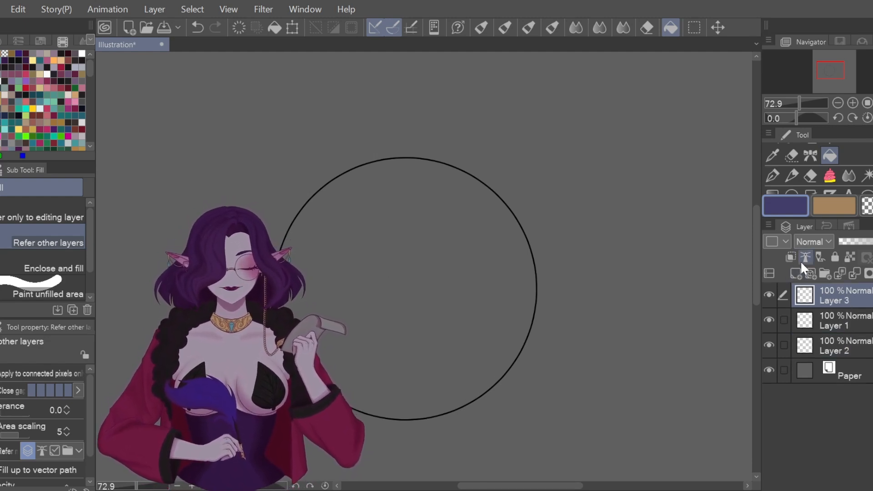
{"action": "left_click", "coordinate": [36, 155]}
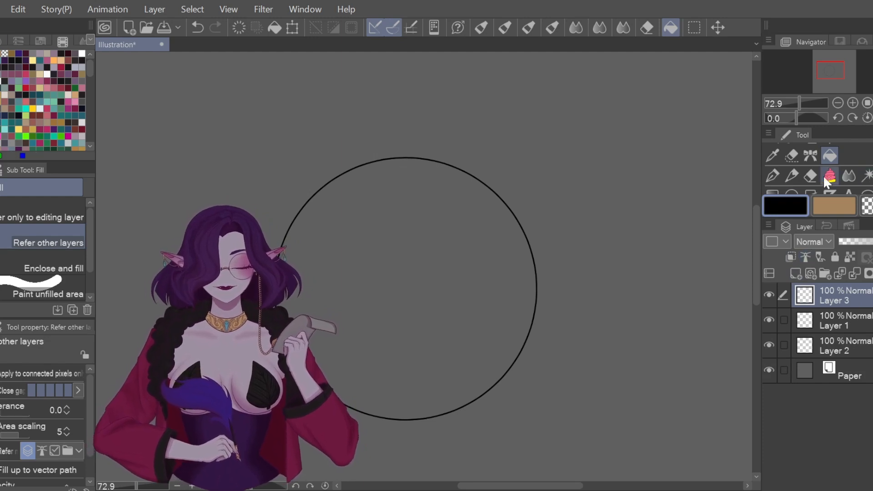
Step: Draw two long black G-pen strokes crossing the circle in an X on Layer 3
{"action": "left_click", "coordinate": [773, 176]}
{"action": "left_click_drag", "start_coordinate": [499, 124], "coordinate": [322, 466]}
{"action": "left_click_drag", "start_coordinate": [234, 143], "coordinate": [550, 408]}
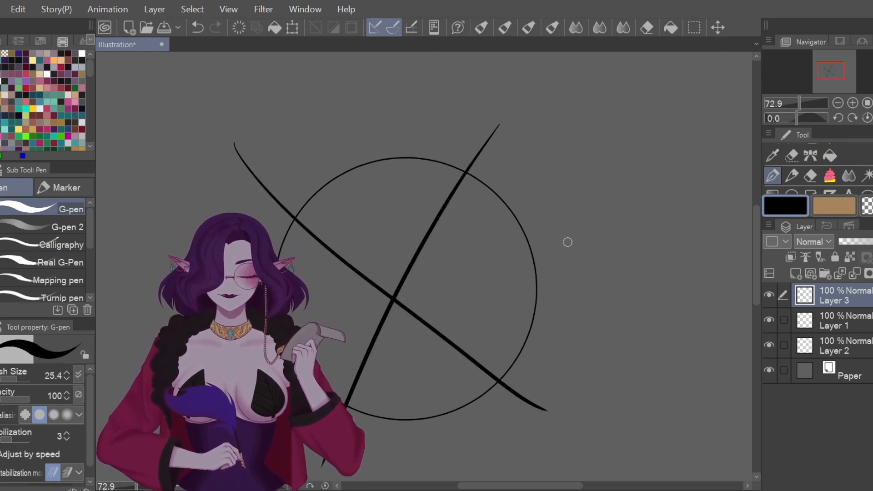
{"action": "left_click", "coordinate": [845, 338]}
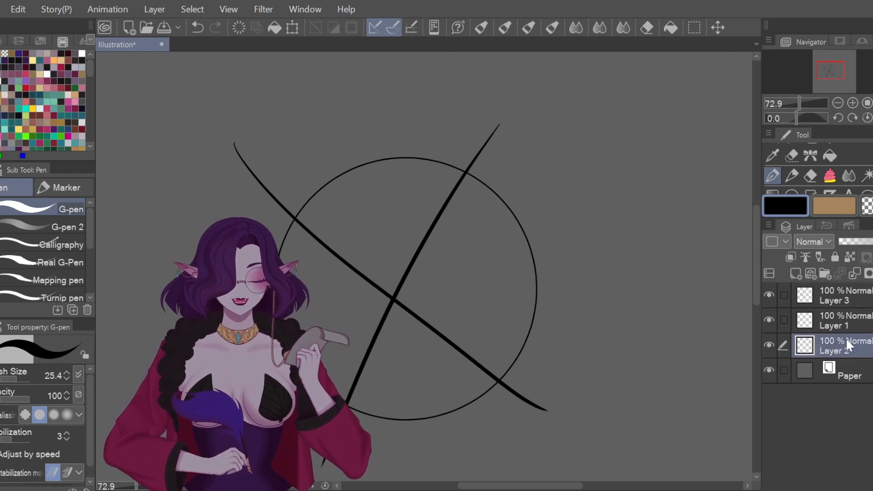
Step: Set the Fill tool to dark indigo, referring only to Layer 1 as the reference layer
{"action": "left_click", "coordinate": [3, 73]}
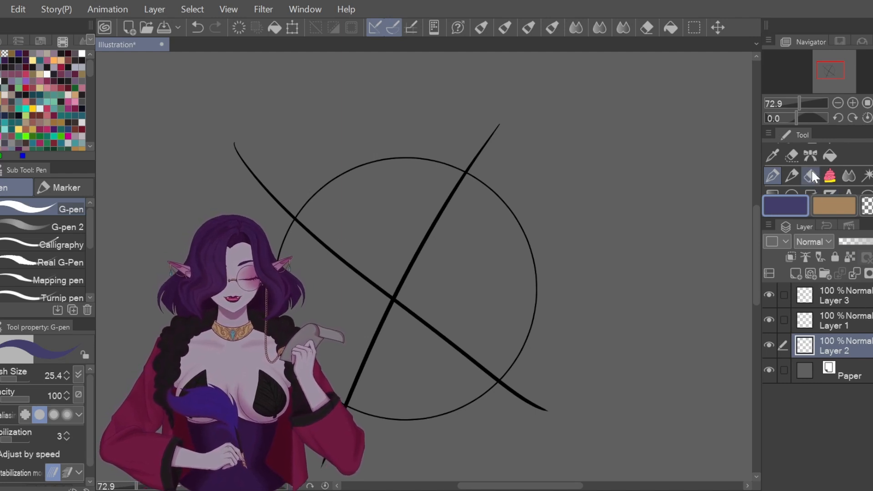
{"action": "left_click", "coordinate": [826, 157]}
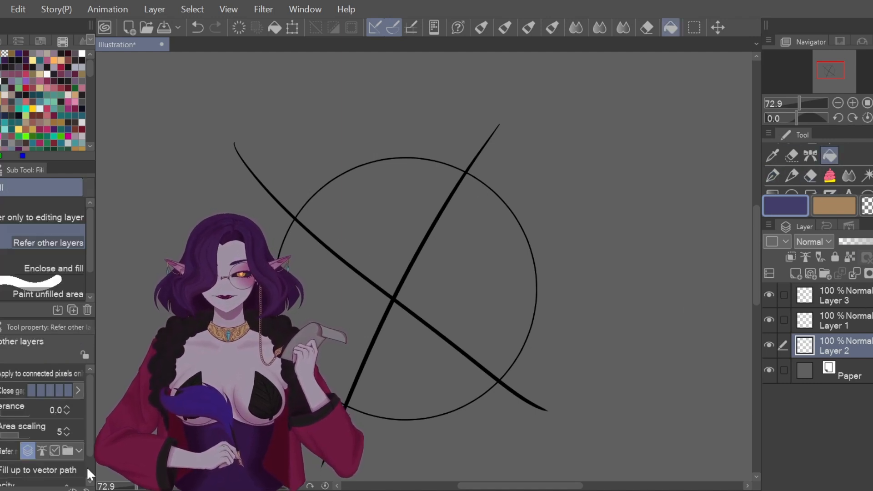
{"action": "left_click", "coordinate": [40, 452]}
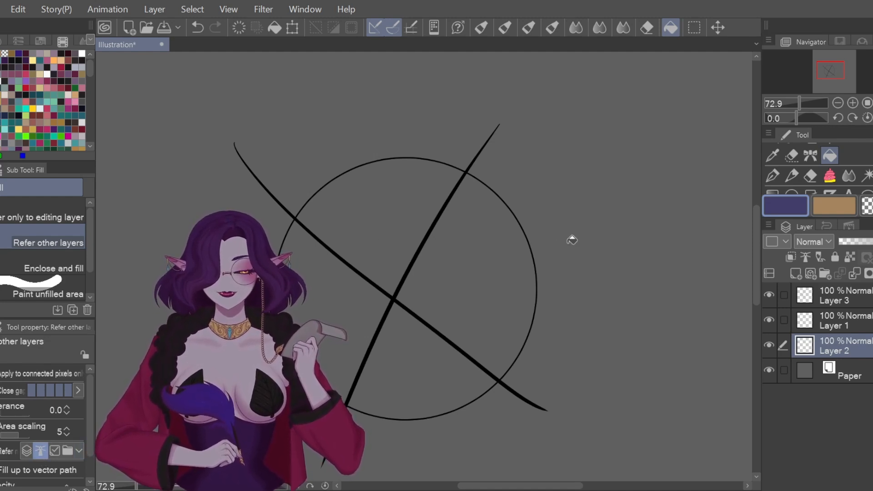
{"action": "left_click", "coordinate": [775, 320]}
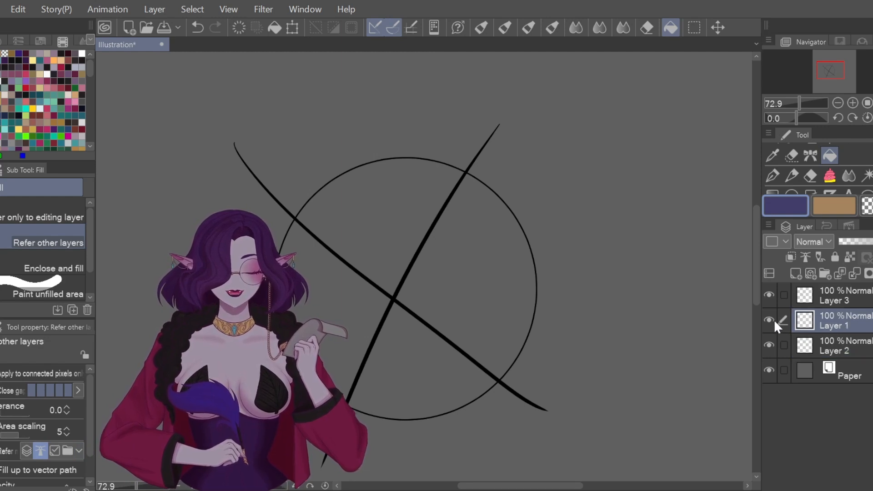
{"action": "left_click", "coordinate": [769, 319]}
{"action": "left_click", "coordinate": [770, 319]}
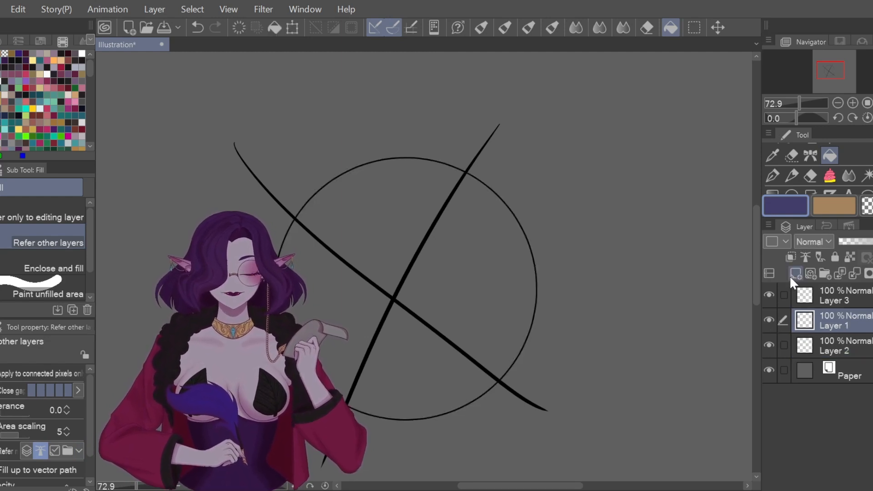
{"action": "left_click", "coordinate": [806, 257]}
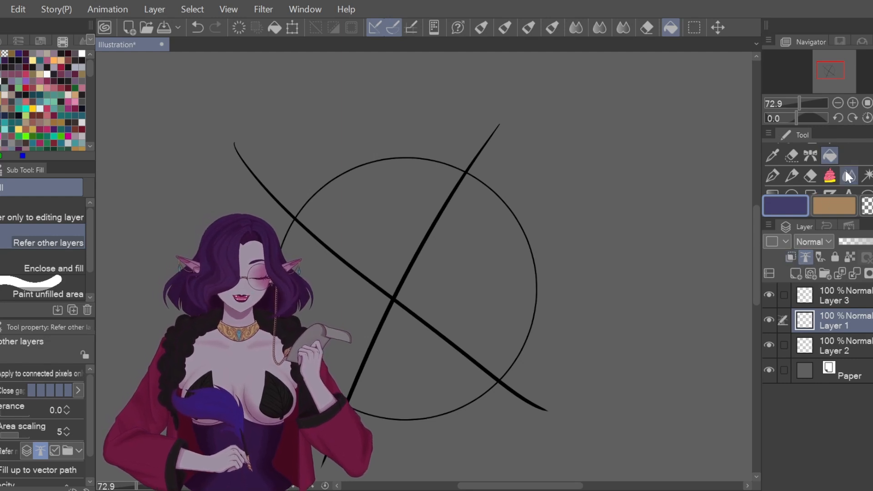
Step: Fill the circle solid dark purple on Layer 2 and hide the X strokes on Layer 3
{"action": "left_click", "coordinate": [846, 345]}
{"action": "left_click", "coordinate": [518, 281]}
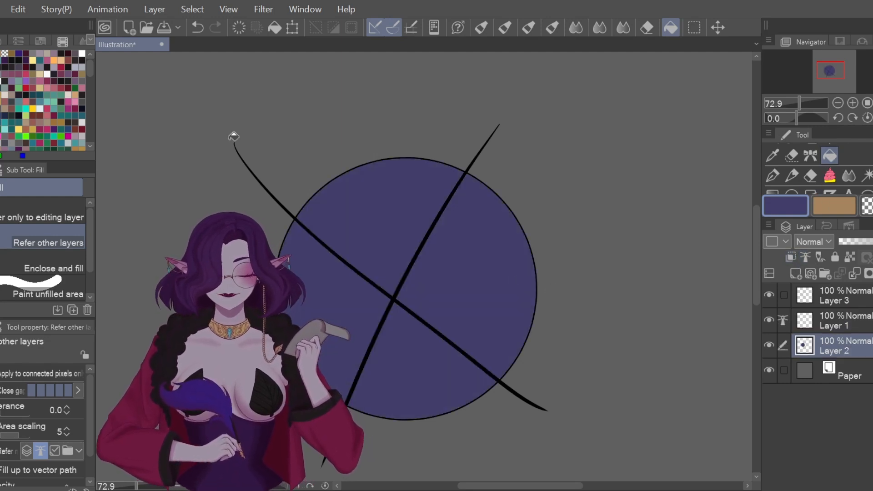
{"action": "left_click", "coordinate": [769, 294]}
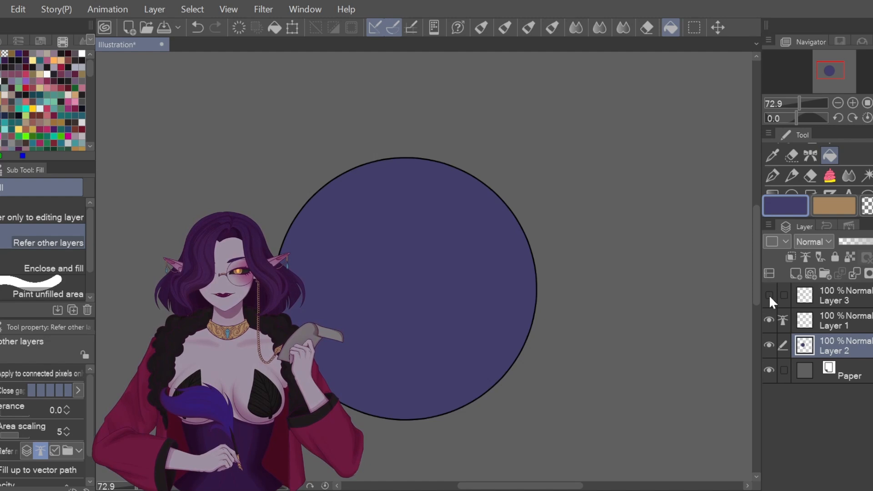
Step: Show Layer 3's X strokes, hide Layer 1's outline, and clear the purple fill from Layer 2
{"action": "left_click", "coordinate": [769, 295]}
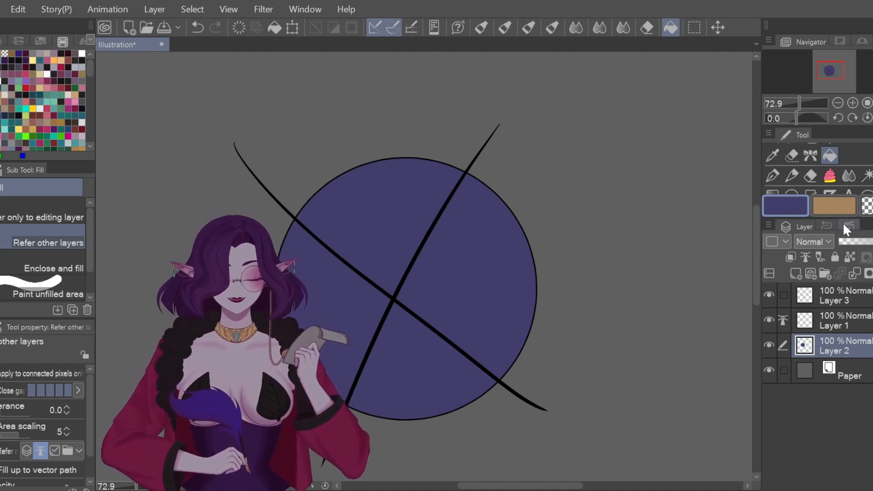
{"action": "left_click", "coordinate": [854, 298]}
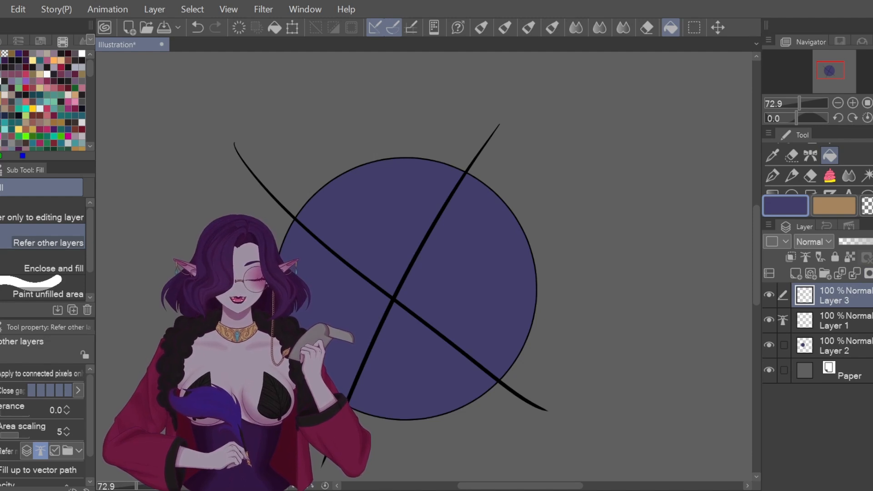
{"action": "left_click", "coordinate": [833, 321]}
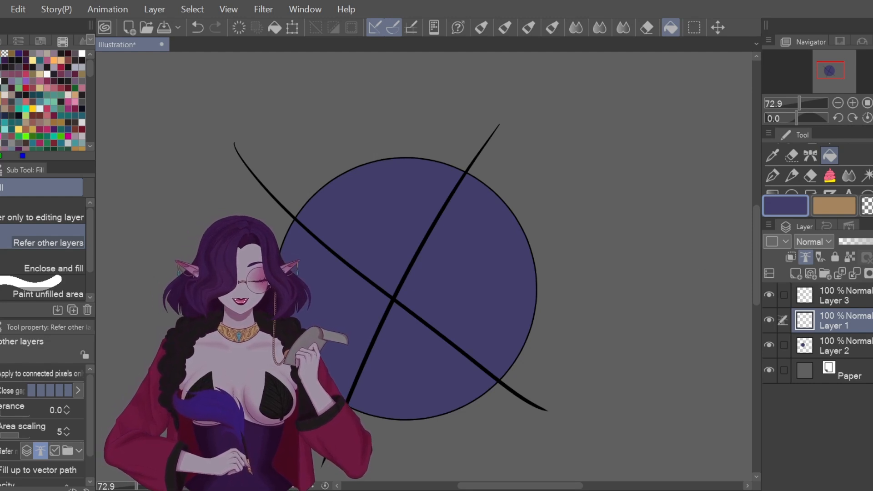
{"action": "left_click", "coordinate": [769, 321]}
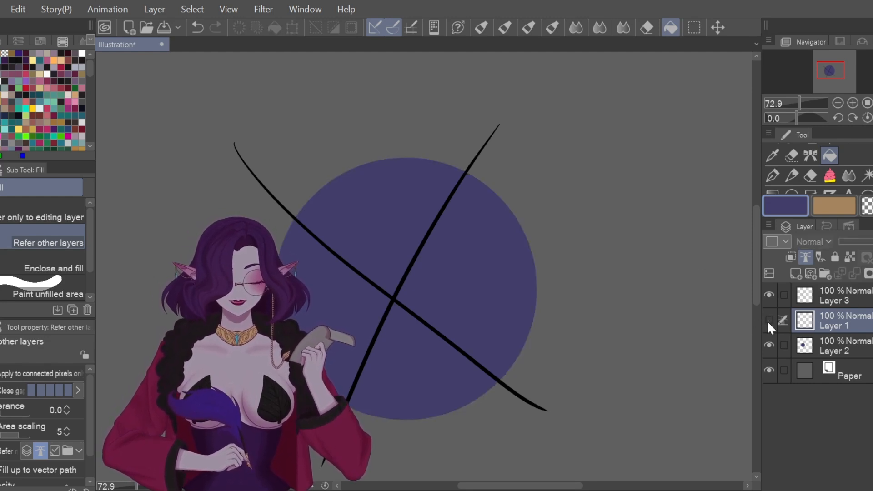
{"action": "left_click", "coordinate": [861, 348]}
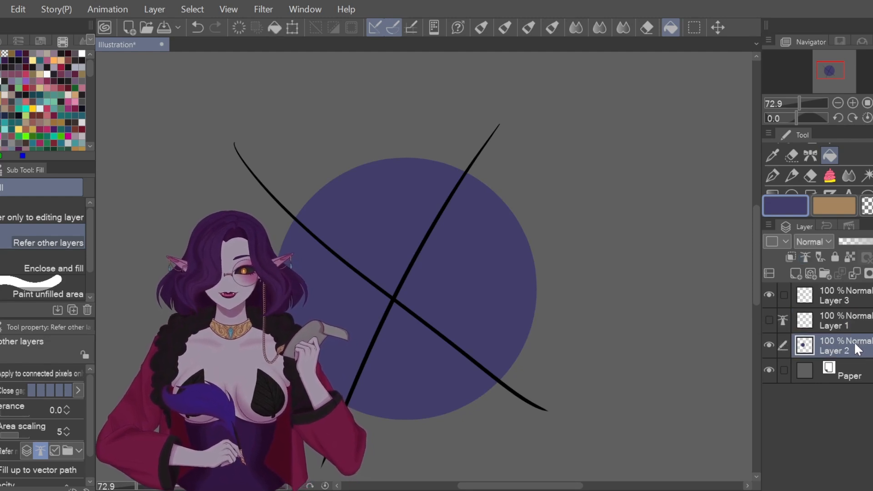
{"action": "left_click", "coordinate": [236, 29]}
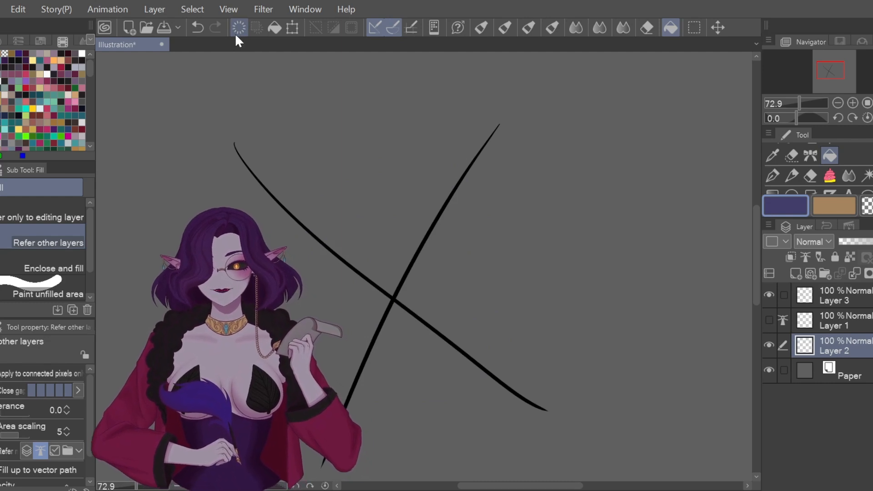
{"action": "left_click", "coordinate": [773, 174]}
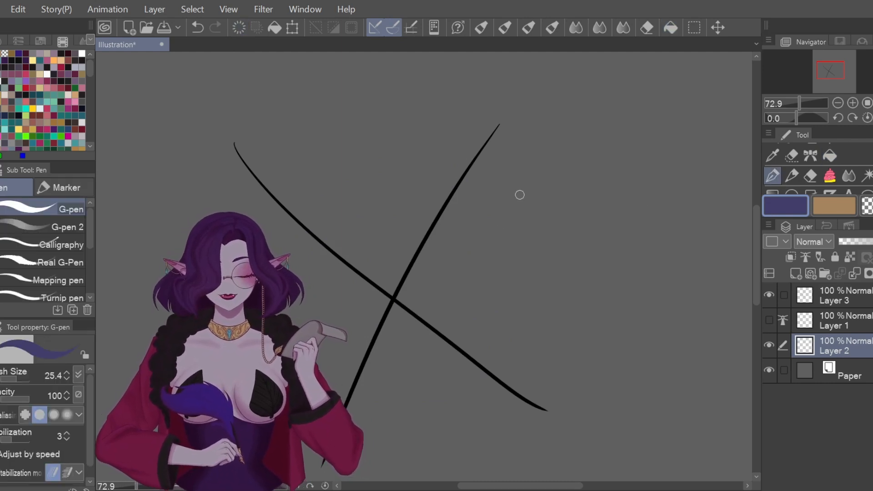
Step: Draw a purple freehand circle around the X and fill its four regions purple, referring to all layers
{"action": "mouse_move", "coordinate": [473, 159]}
{"action": "left_mouse_down"}
{"action": "mouse_move", "coordinate": [351, 154]}
{"action": "mouse_move", "coordinate": [273, 232]}
{"action": "mouse_move", "coordinate": [332, 372]}
{"action": "mouse_move", "coordinate": [462, 381]}
{"action": "mouse_move", "coordinate": [514, 219]}
{"action": "mouse_move", "coordinate": [452, 155]}
{"action": "left_mouse_up"}
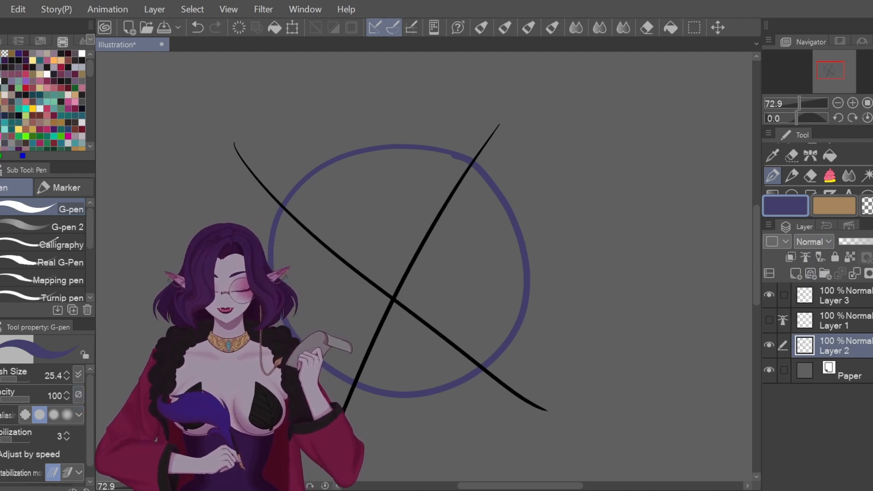
{"action": "left_click", "coordinate": [830, 156]}
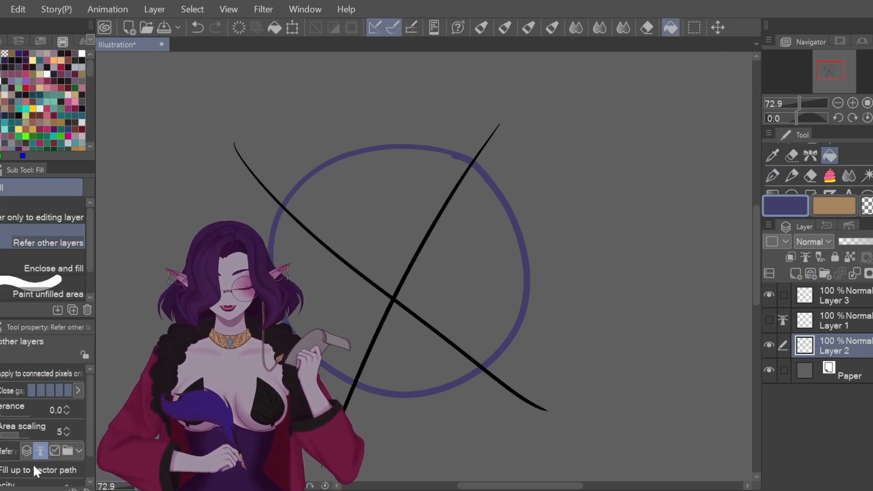
{"action": "left_click", "coordinate": [28, 451]}
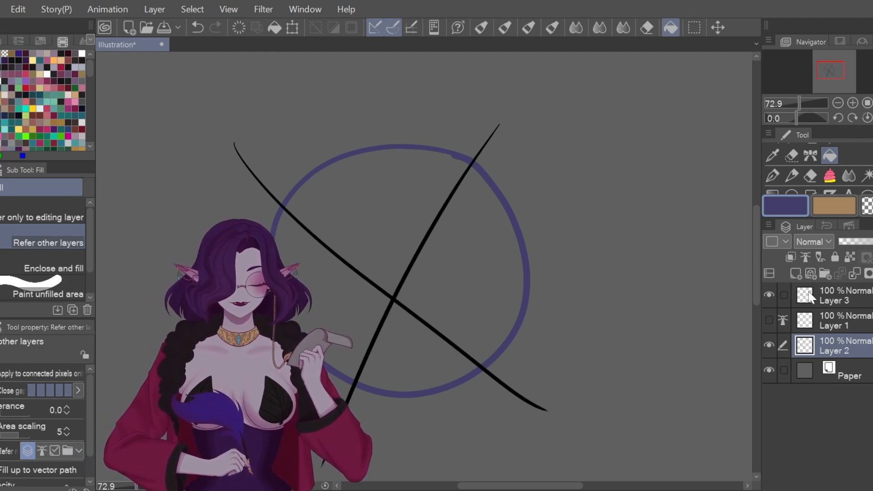
{"action": "left_click", "coordinate": [477, 269]}
{"action": "left_click", "coordinate": [411, 197]}
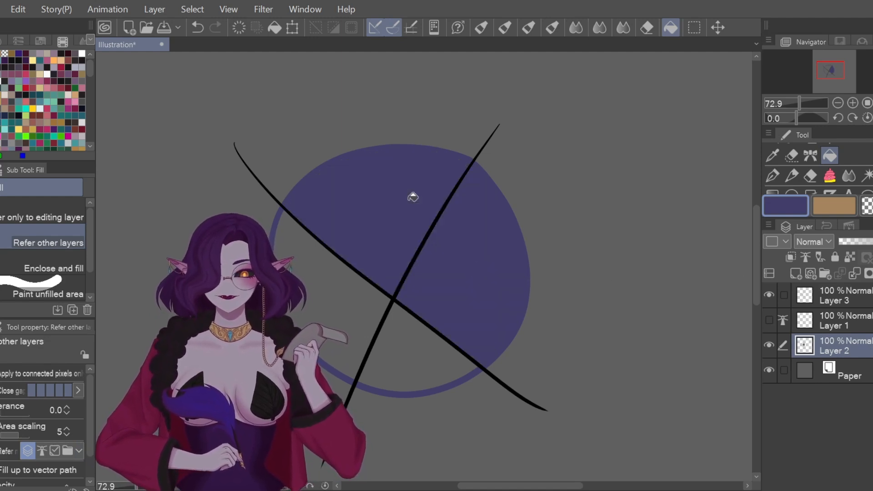
{"action": "left_click", "coordinate": [341, 299]}
{"action": "left_click", "coordinate": [396, 345]}
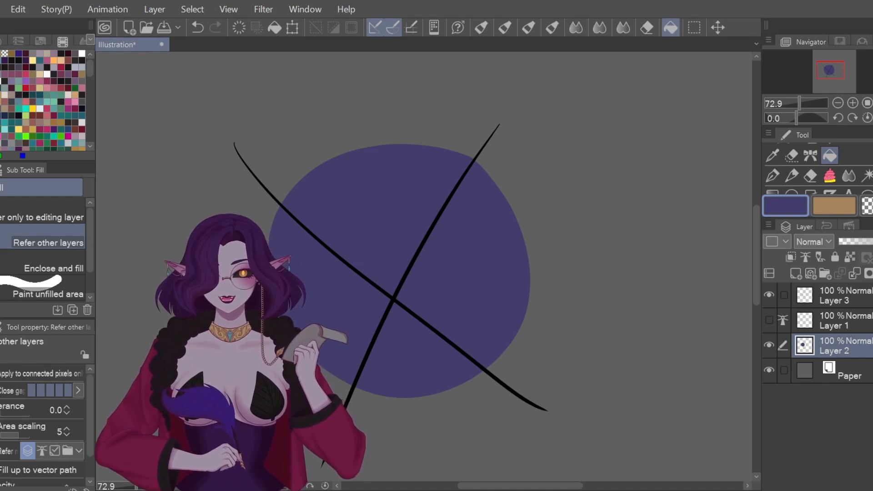
Step: Undo the purple fill, turn off Layer 1 as reference, and set Fill to refer only to reference layers
{"action": "left_click", "coordinate": [198, 28]}
{"action": "left_click", "coordinate": [199, 27]}
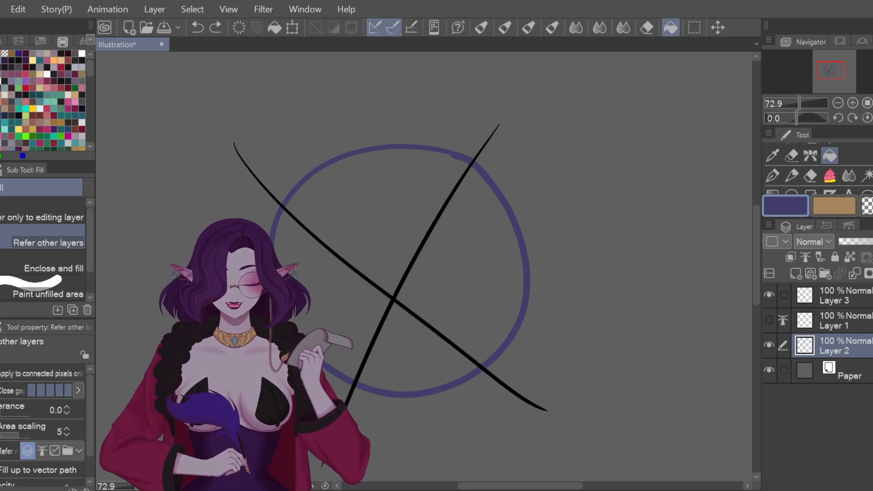
{"action": "left_click", "coordinate": [807, 260]}
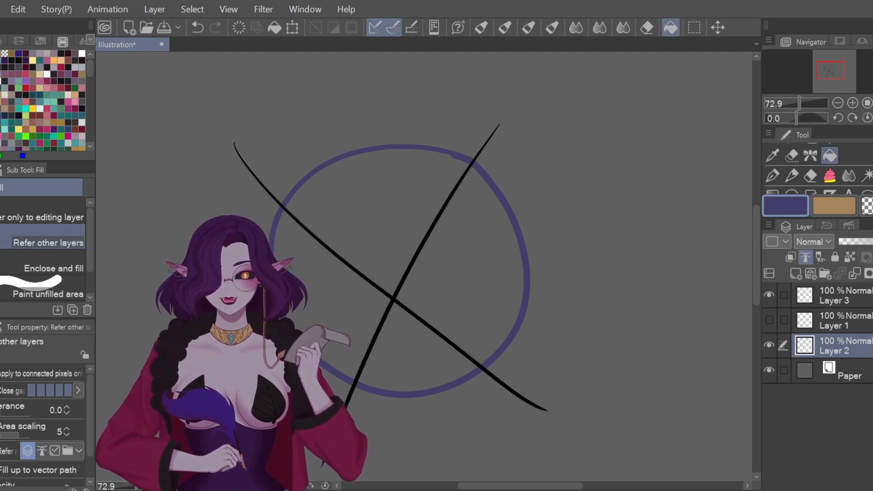
{"action": "left_click", "coordinate": [41, 450]}
Step: Fill the circle purple, reset Refer to all layers, show Layer 1, delete Layer 2, and select Layer 3
{"action": "left_click", "coordinate": [523, 248]}
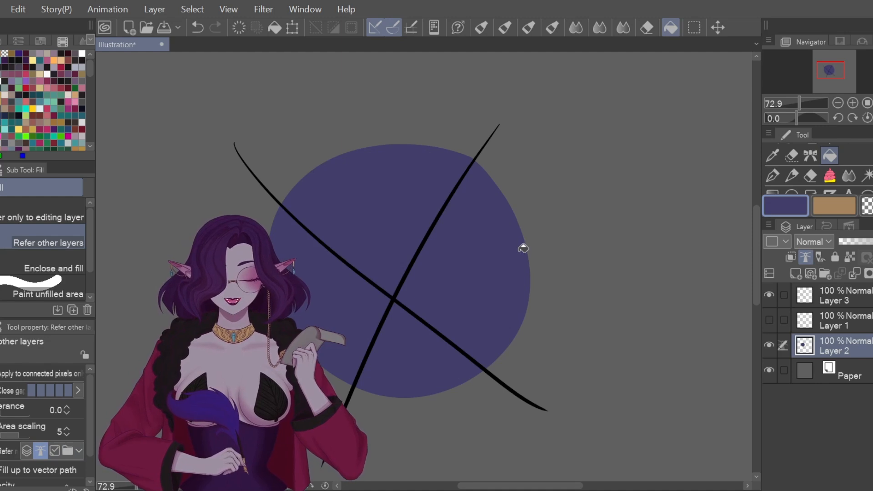
{"action": "left_click", "coordinate": [24, 448]}
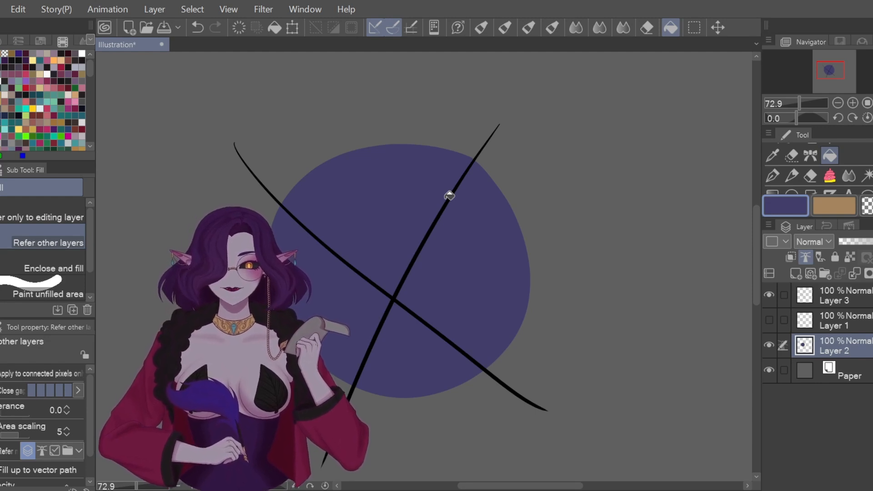
{"action": "left_click", "coordinate": [770, 320]}
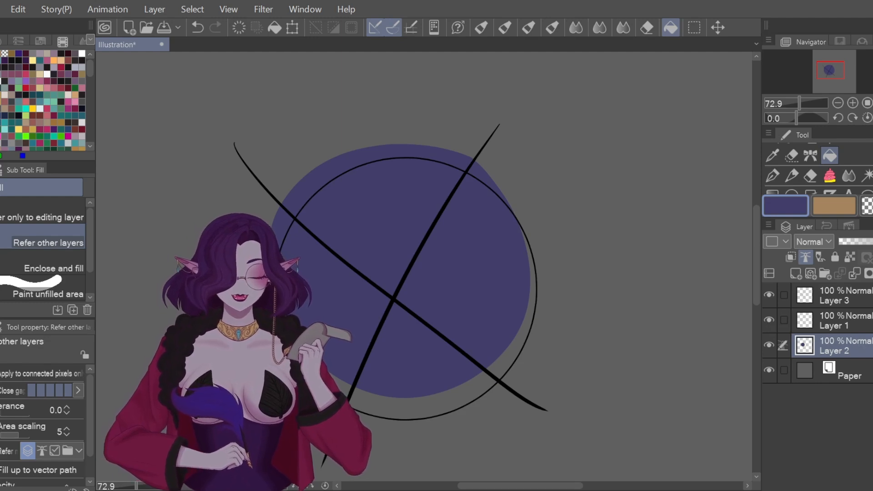
{"action": "left_click", "coordinate": [872, 273]}
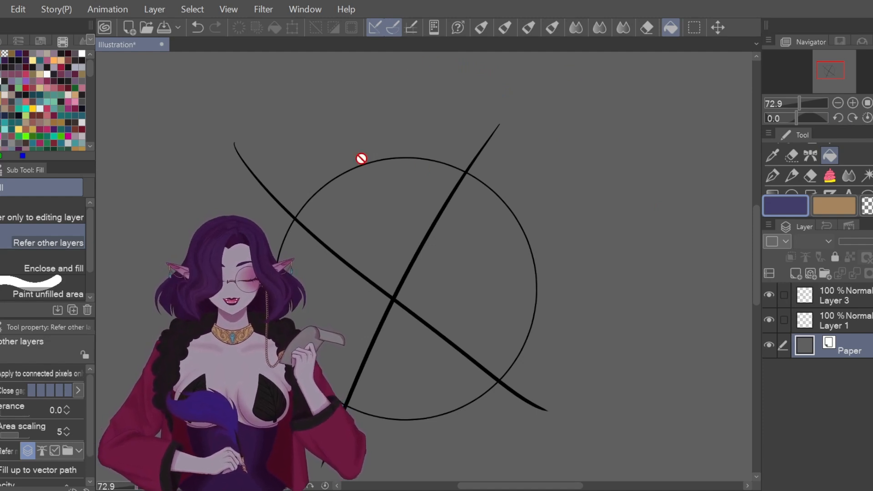
{"action": "left_click", "coordinate": [857, 302]}
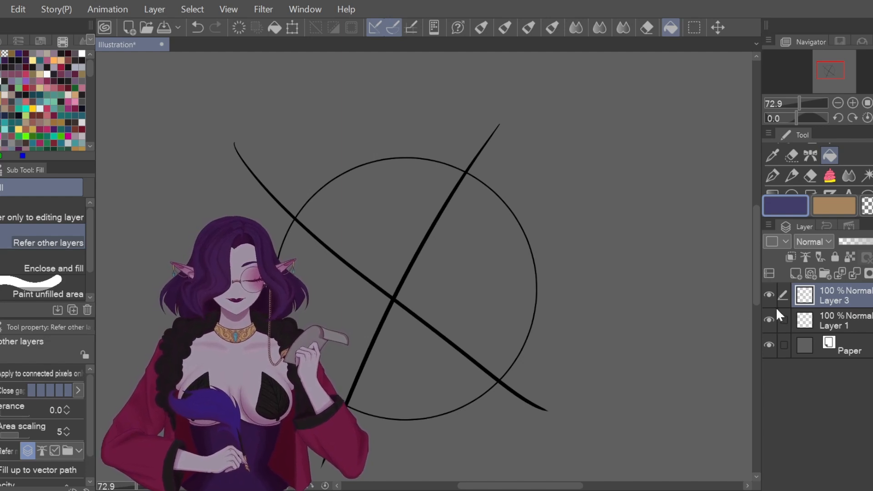
Step: Merge Layer 3's crossing lines down into Layer 1 and fade Layer 1 to 10% opacity
{"action": "left_click", "coordinate": [840, 316]}
{"action": "left_click", "coordinate": [861, 242]}
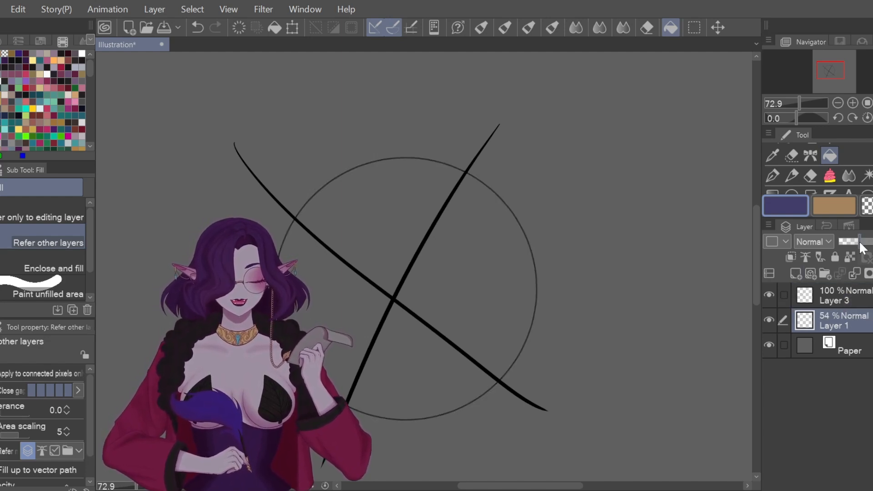
{"action": "left_click", "coordinate": [840, 296]}
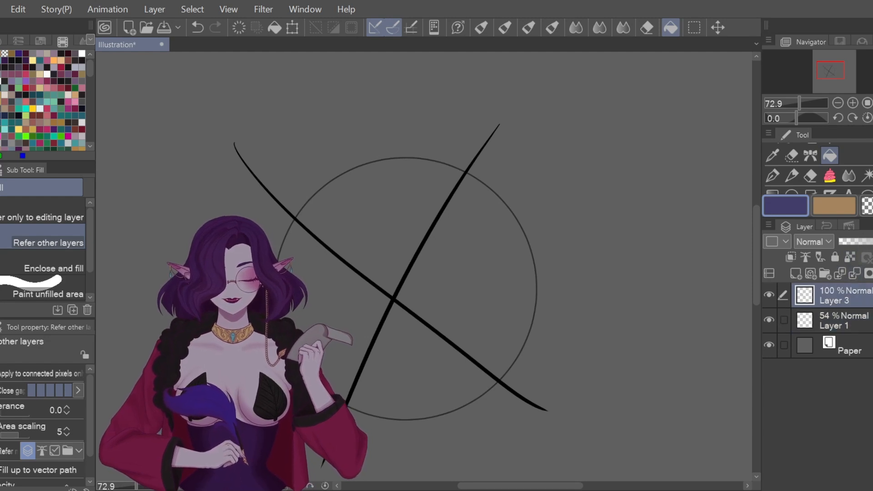
{"action": "left_click", "coordinate": [851, 320]}
{"action": "left_click", "coordinate": [867, 242]}
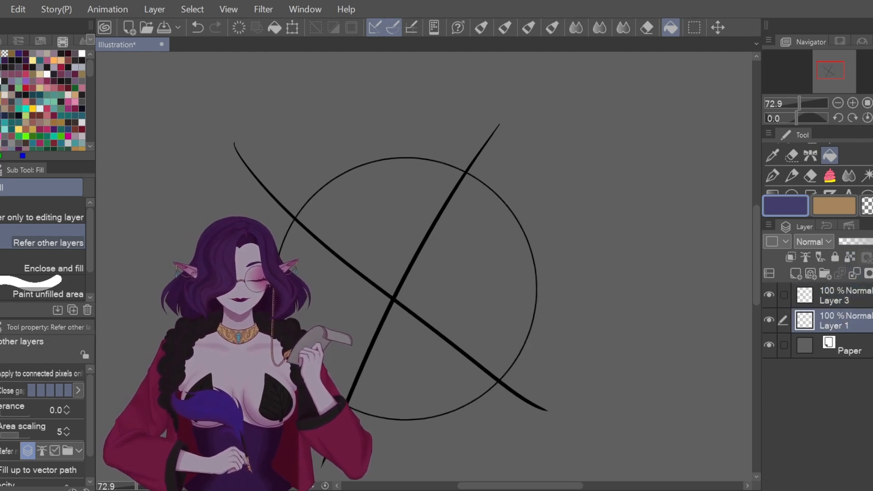
{"action": "left_click", "coordinate": [866, 293]}
{"action": "left_click", "coordinate": [854, 273]}
{"action": "left_click_drag", "start_coordinate": [856, 243], "coordinate": [842, 245]}
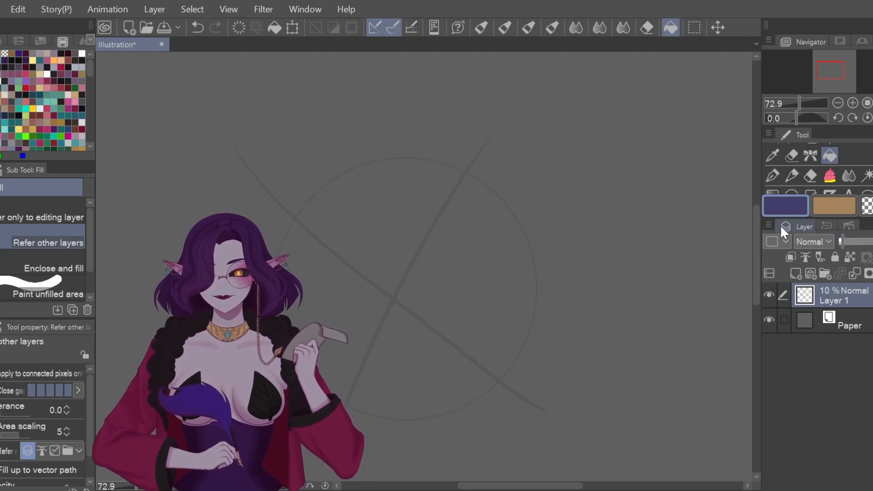
Step: Add a new Layer 2 and draw a purple circle on it with the G-pen
{"action": "left_click", "coordinate": [796, 273]}
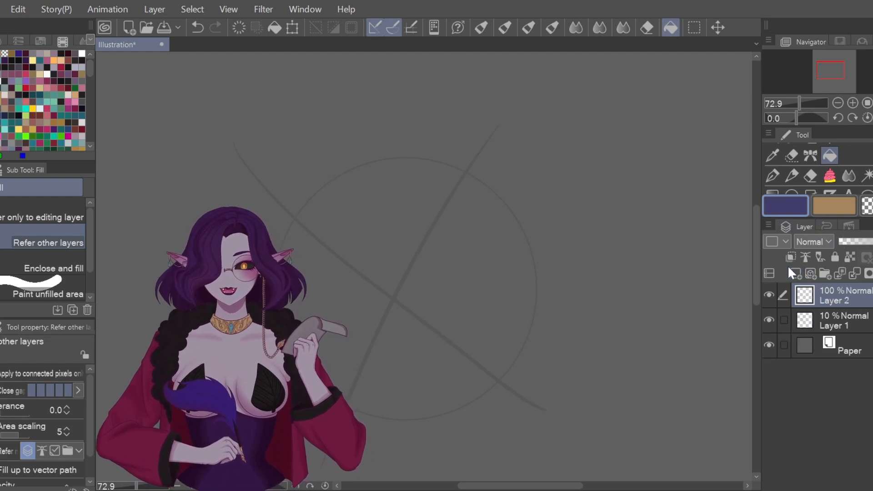
{"action": "key", "text": "p"}
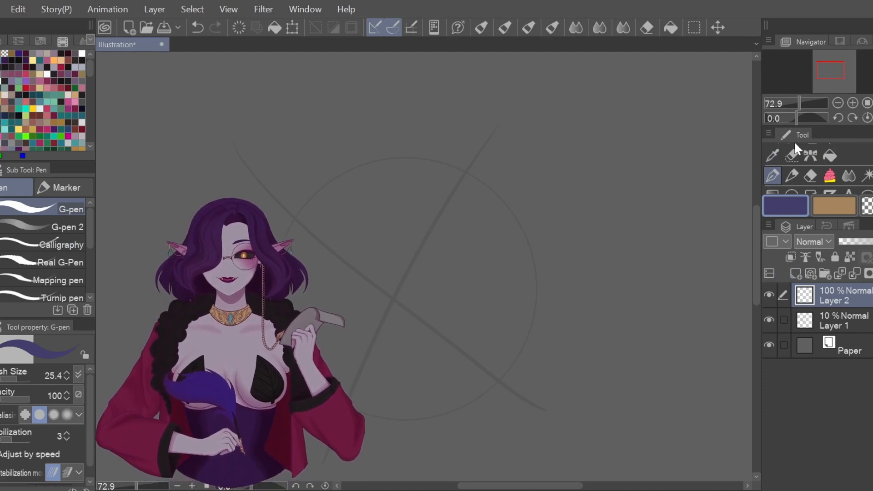
{"action": "mouse_move", "coordinate": [423, 159]}
{"action": "left_mouse_down"}
{"action": "mouse_move", "coordinate": [346, 173]}
{"action": "mouse_move", "coordinate": [290, 233]}
{"action": "left_mouse_up"}
{"action": "mouse_move", "coordinate": [296, 351]}
{"action": "left_mouse_down"}
{"action": "mouse_move", "coordinate": [441, 411]}
{"action": "mouse_move", "coordinate": [536, 265]}
{"action": "mouse_move", "coordinate": [456, 166]}
{"action": "mouse_move", "coordinate": [389, 160]}
{"action": "left_mouse_up"}
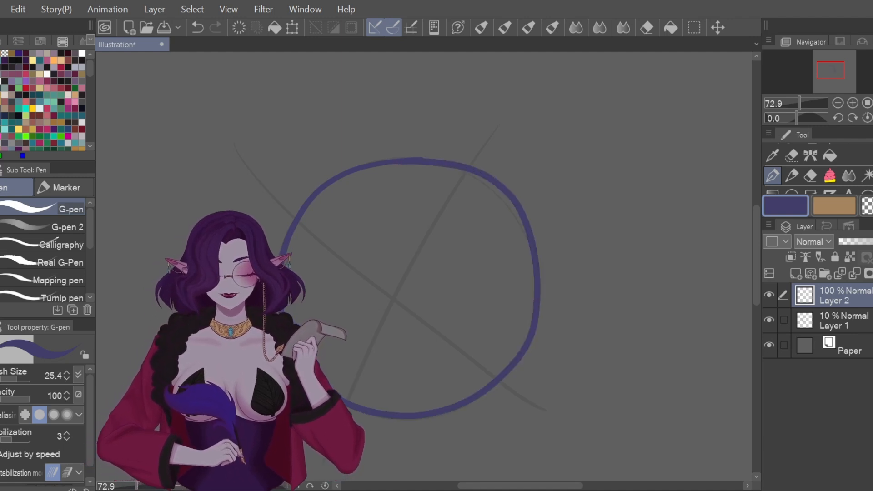
Step: Fill the purple circle solid with the sketch hidden, then move the sketch layer above it
{"action": "left_click", "coordinate": [769, 319]}
{"action": "left_click", "coordinate": [829, 156]}
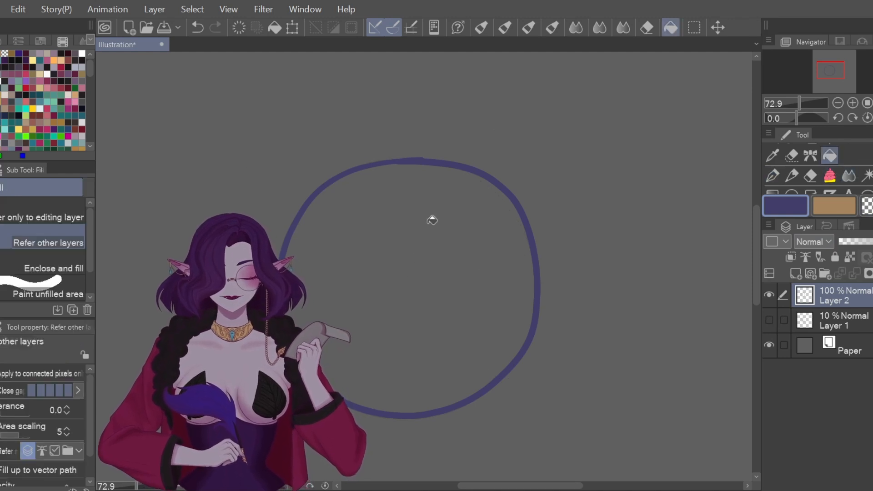
{"action": "left_click", "coordinate": [448, 234]}
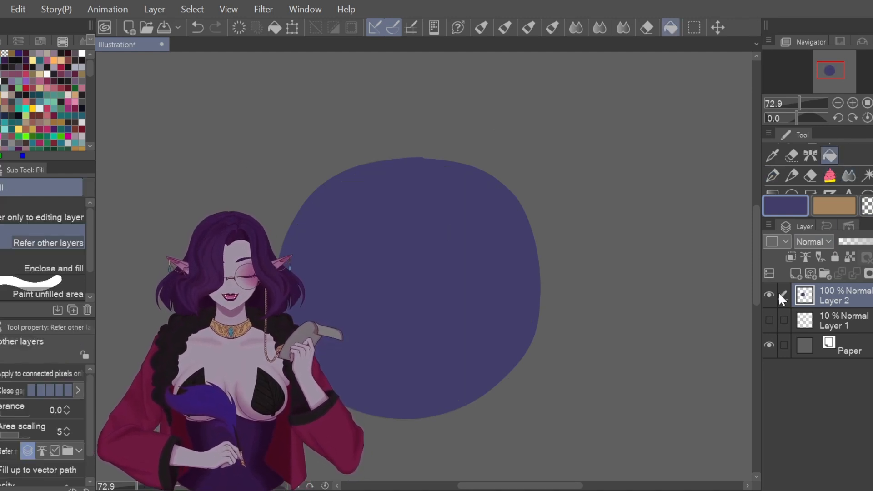
{"action": "left_click", "coordinate": [770, 318]}
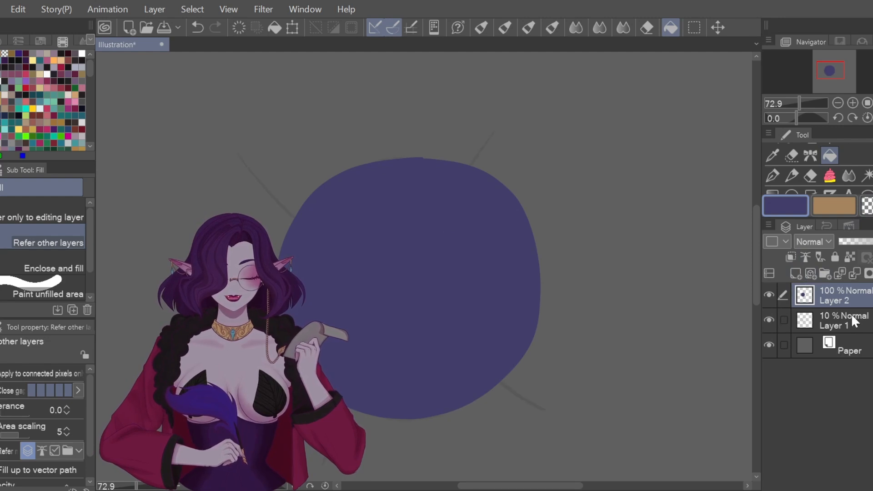
{"action": "mouse_move", "coordinate": [855, 325]}
{"action": "left_mouse_down"}
{"action": "mouse_move", "coordinate": [852, 289]}
{"action": "mouse_move", "coordinate": [867, 296]}
{"action": "left_mouse_up"}
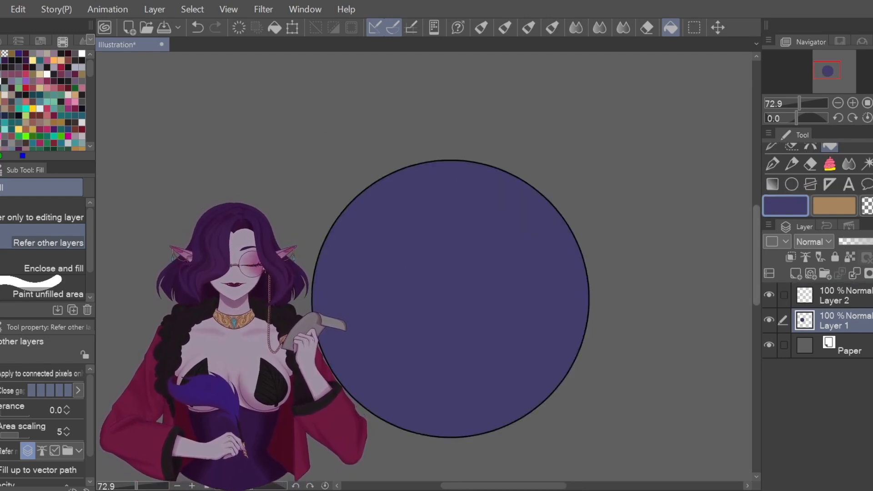
Step: Scroll the canvas and Tool palette up toward the fill tools
{"action": "left_click_drag", "start_coordinate": [755, 225], "coordinate": [755, 235]}
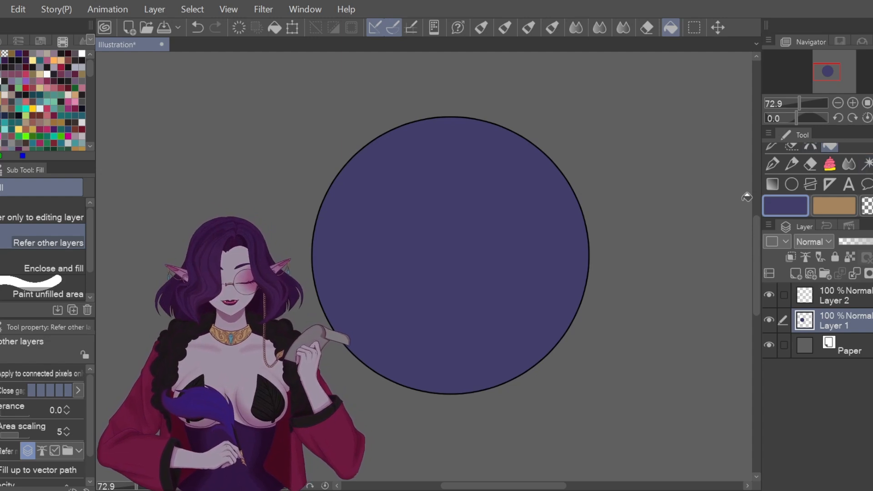
{"action": "scroll", "coordinate": [819, 164], "scroll_direction": "up", "scroll_amount": 1}
{"action": "scroll", "coordinate": [819, 166], "scroll_direction": "up", "scroll_amount": 1}
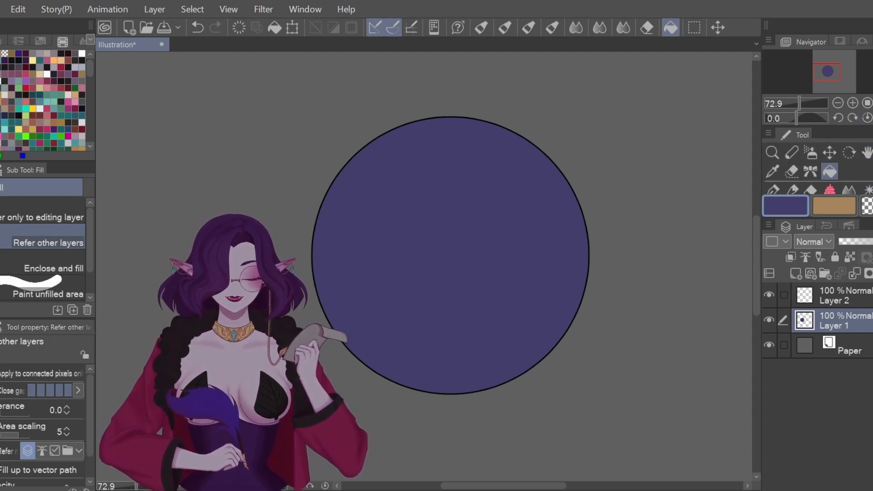
Step: Lasso a round area inside the circle's upper part, after undoing a Selection pen attempt
{"action": "scroll", "coordinate": [834, 173], "scroll_direction": "down", "scroll_amount": 1}
{"action": "left_click", "coordinate": [830, 183]}
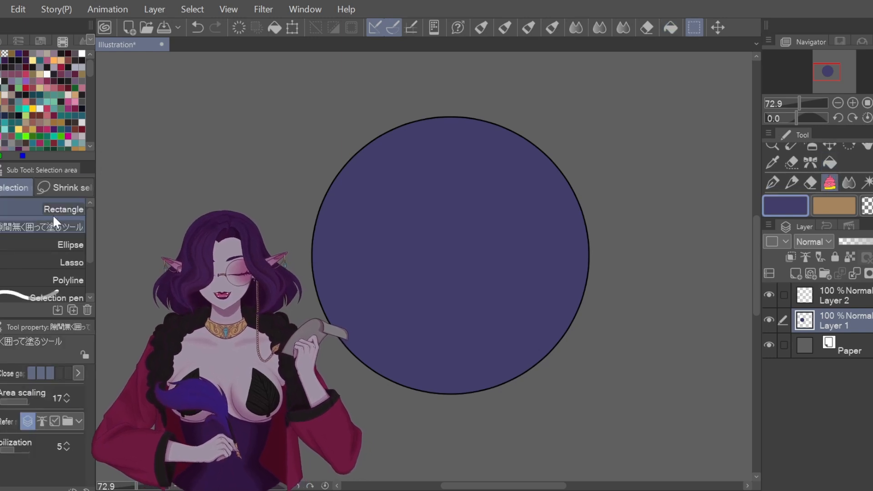
{"action": "left_click", "coordinate": [68, 258]}
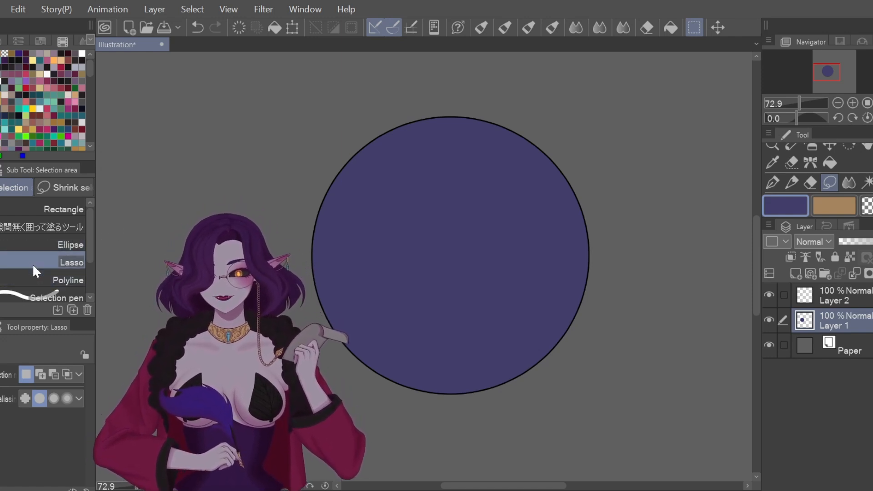
{"action": "left_click", "coordinate": [26, 297]}
{"action": "mouse_move", "coordinate": [521, 144]}
{"action": "left_mouse_down"}
{"action": "mouse_move", "coordinate": [434, 235]}
{"action": "mouse_move", "coordinate": [422, 309]}
{"action": "mouse_move", "coordinate": [441, 335]}
{"action": "left_mouse_up"}
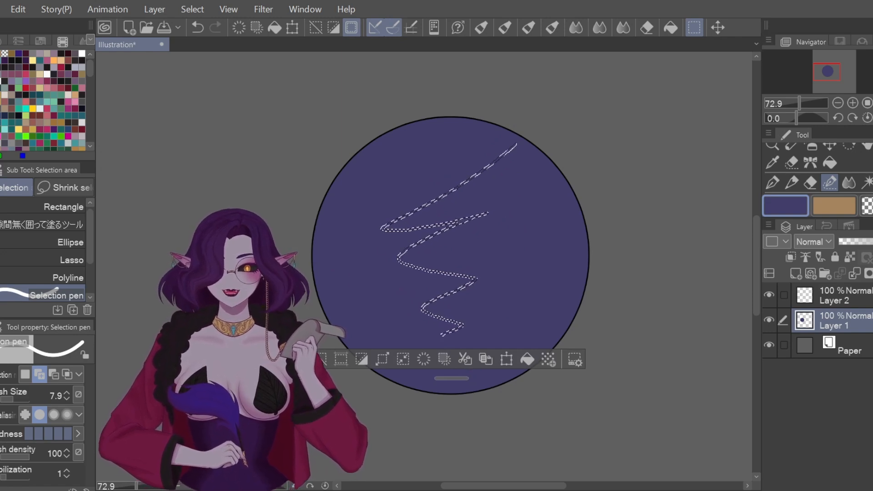
{"action": "left_click", "coordinate": [196, 29]}
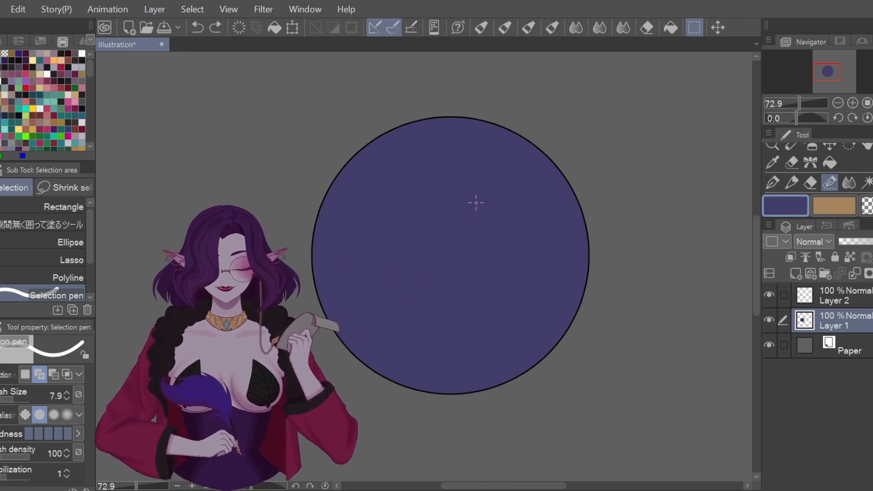
{"action": "left_click", "coordinate": [72, 255]}
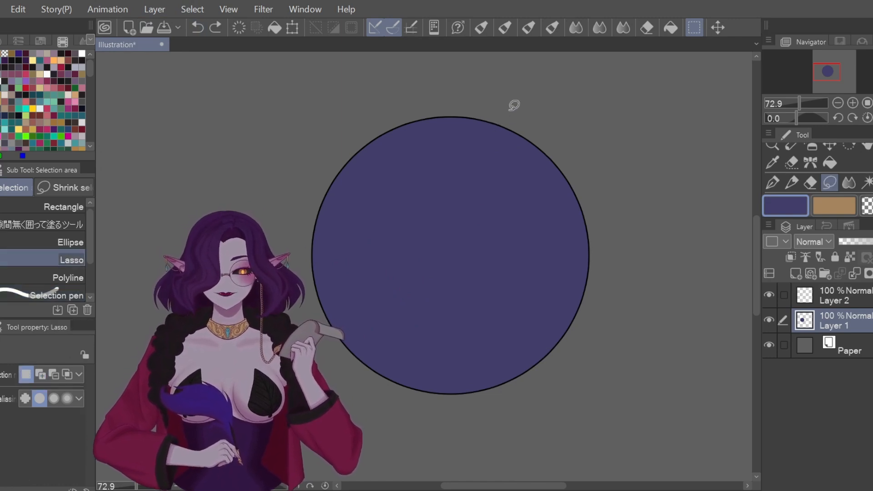
{"action": "mouse_move", "coordinate": [495, 115]}
{"action": "left_mouse_down"}
{"action": "mouse_move", "coordinate": [385, 256]}
{"action": "mouse_move", "coordinate": [512, 300]}
{"action": "mouse_move", "coordinate": [521, 144]}
{"action": "left_mouse_up"}
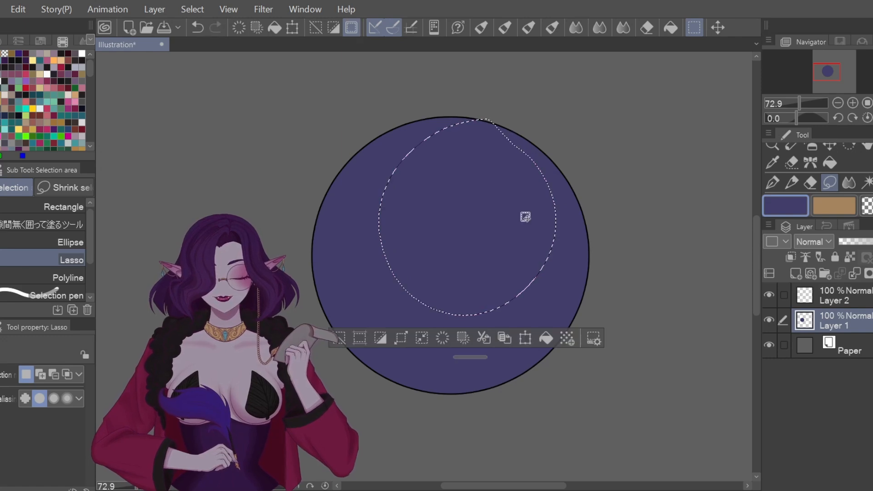
Step: Trial-move the selected area with Scale/Rotate, cancel it, and deselect with Ctrl+D
{"action": "left_click", "coordinate": [525, 339]}
{"action": "mouse_move", "coordinate": [509, 230]}
{"action": "left_mouse_down"}
{"action": "mouse_move", "coordinate": [552, 166]}
{"action": "mouse_move", "coordinate": [578, 154]}
{"action": "mouse_move", "coordinate": [673, 192]}
{"action": "mouse_move", "coordinate": [692, 162]}
{"action": "mouse_move", "coordinate": [677, 180]}
{"action": "mouse_move", "coordinate": [518, 239]}
{"action": "left_mouse_up"}
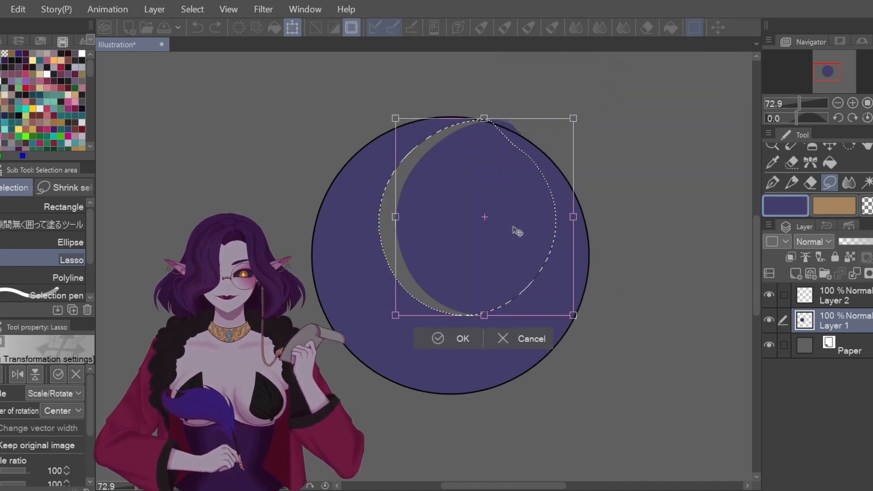
{"action": "left_click", "coordinate": [525, 337]}
{"action": "key", "text": "ctrl+d"}
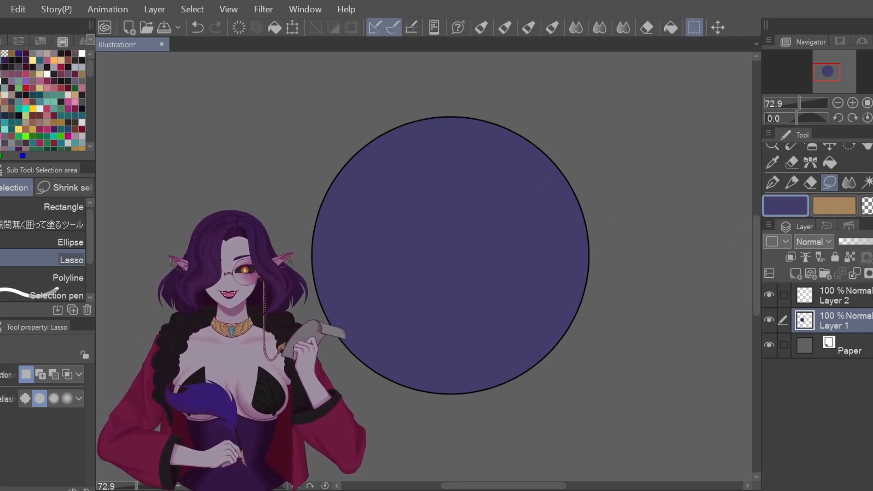
Step: Add Layer 3 clipped to Layer 1, pick a darker purple, and set Layer 3 to Overlay
{"action": "left_click", "coordinate": [796, 274]}
{"action": "left_click", "coordinate": [790, 256]}
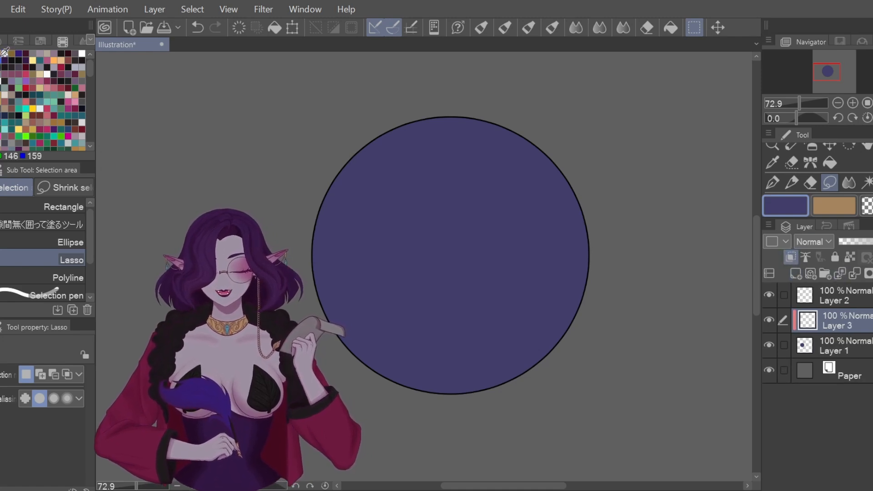
{"action": "left_click", "coordinate": [25, 54]}
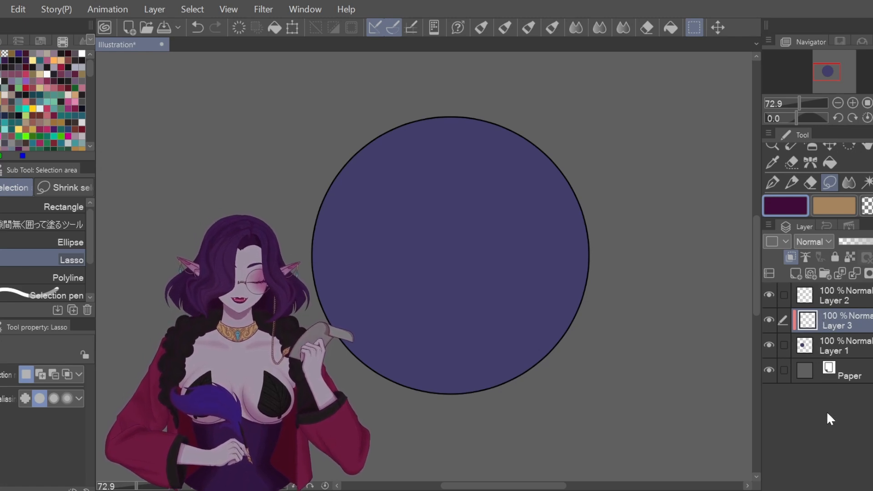
{"action": "left_click", "coordinate": [818, 425]}
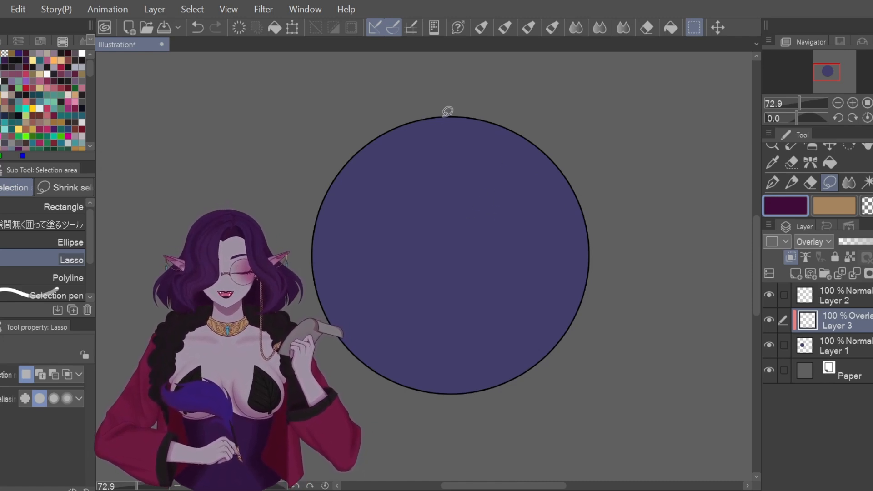
Step: Lasso a crescent along the circle's left and bottom edge, undoing a trial dark fill
{"action": "mouse_move", "coordinate": [443, 117]}
{"action": "left_mouse_down"}
{"action": "mouse_move", "coordinate": [404, 145]}
{"action": "mouse_move", "coordinate": [385, 190]}
{"action": "mouse_move", "coordinate": [386, 253]}
{"action": "mouse_move", "coordinate": [410, 293]}
{"action": "mouse_move", "coordinate": [447, 324]}
{"action": "mouse_move", "coordinate": [483, 336]}
{"action": "mouse_move", "coordinate": [533, 333]}
{"action": "mouse_move", "coordinate": [583, 295]}
{"action": "mouse_move", "coordinate": [560, 339]}
{"action": "mouse_move", "coordinate": [514, 374]}
{"action": "mouse_move", "coordinate": [476, 388]}
{"action": "mouse_move", "coordinate": [407, 387]}
{"action": "left_mouse_up"}
{"action": "left_click_drag", "start_coordinate": [304, 217], "coordinate": [303, 213]}
{"action": "mouse_move", "coordinate": [444, 117]}
{"action": "left_mouse_down"}
{"action": "mouse_move", "coordinate": [428, 124]}
{"action": "mouse_move", "coordinate": [382, 178]}
{"action": "mouse_move", "coordinate": [377, 261]}
{"action": "mouse_move", "coordinate": [407, 309]}
{"action": "mouse_move", "coordinate": [477, 342]}
{"action": "mouse_move", "coordinate": [542, 332]}
{"action": "mouse_move", "coordinate": [591, 297]}
{"action": "mouse_move", "coordinate": [587, 344]}
{"action": "mouse_move", "coordinate": [373, 432]}
{"action": "left_mouse_up"}
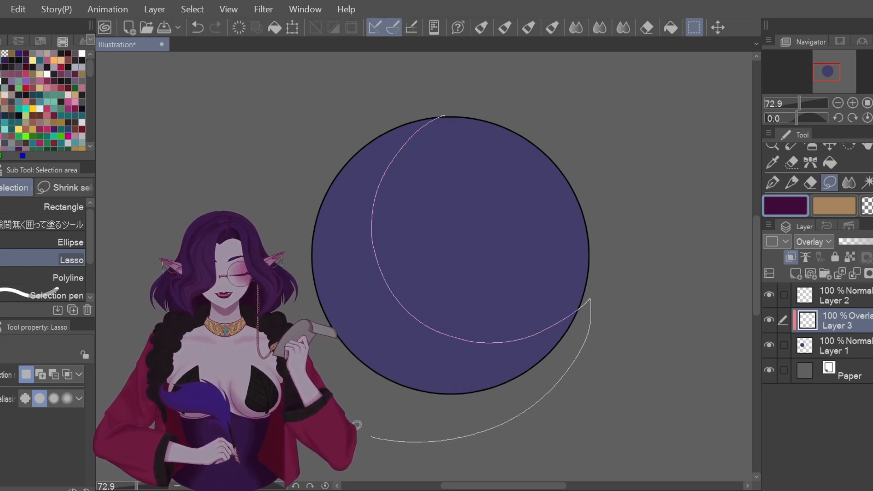
{"action": "left_click_drag", "start_coordinate": [487, 112], "coordinate": [487, 117]}
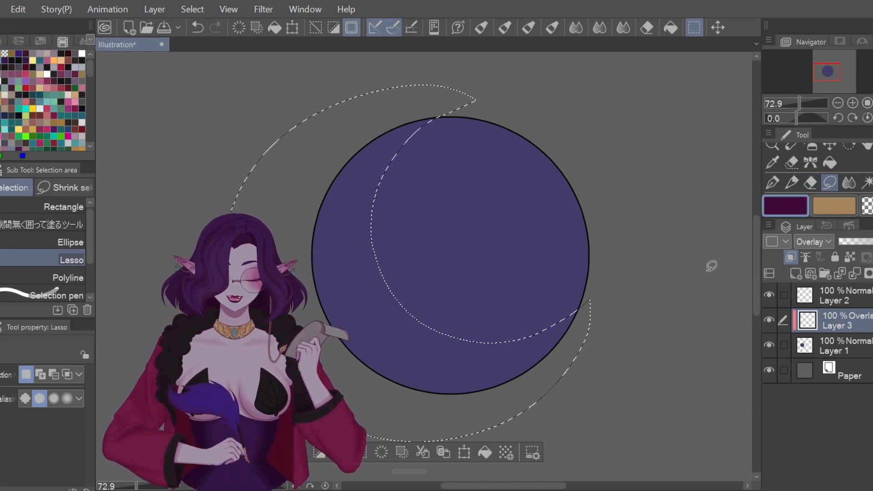
{"action": "left_click", "coordinate": [484, 451]}
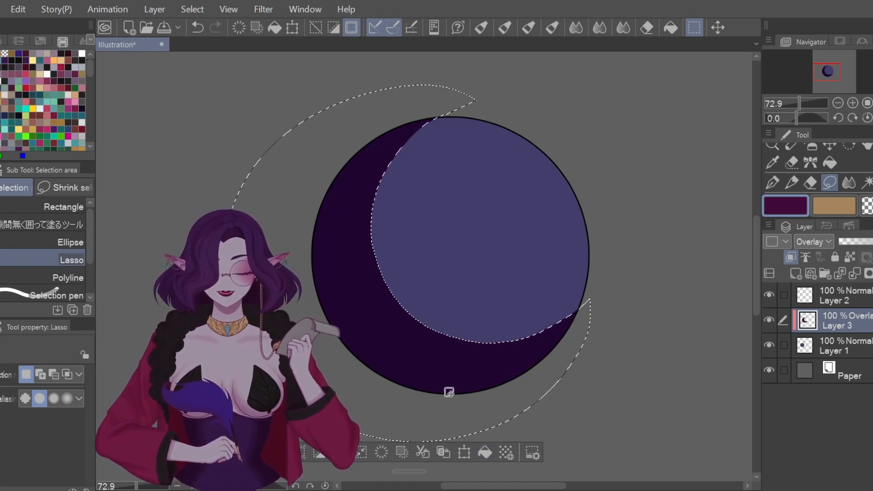
{"action": "left_click", "coordinate": [198, 28]}
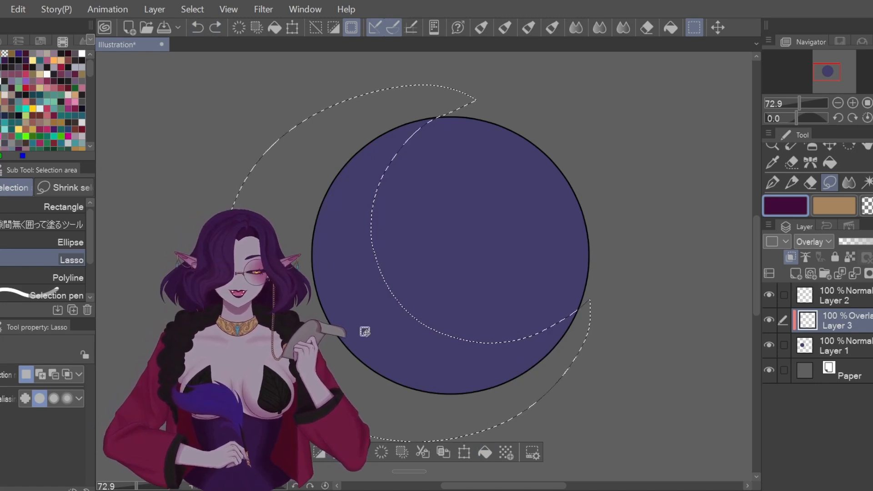
Step: Choose the G-pen 2 variant and set its brush size to 97.5
{"action": "left_click", "coordinate": [773, 182]}
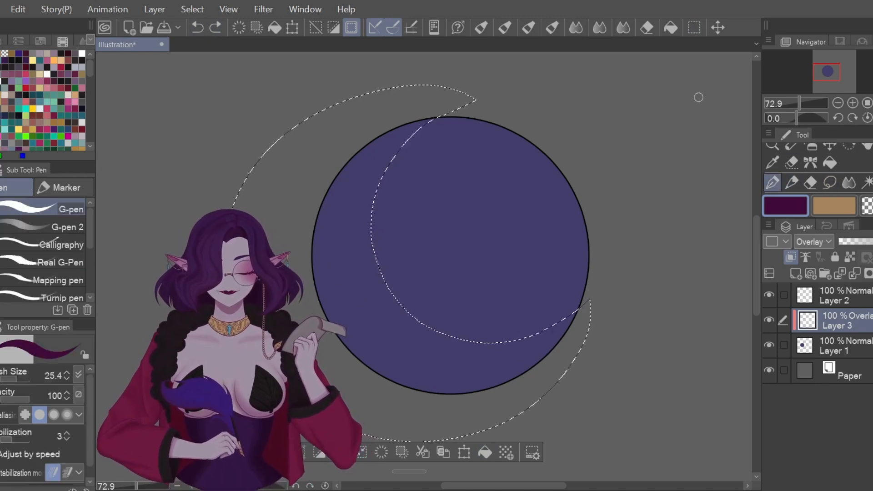
{"action": "left_click", "coordinate": [47, 228]}
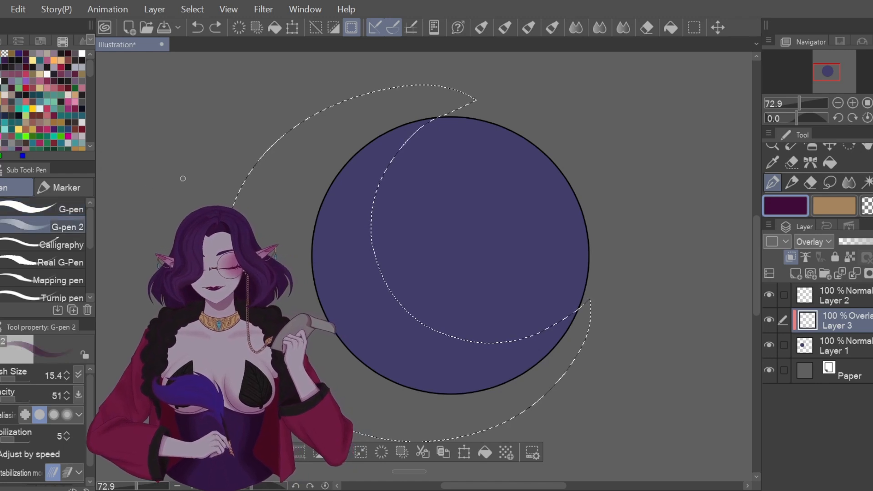
{"action": "left_click", "coordinate": [18, 380]}
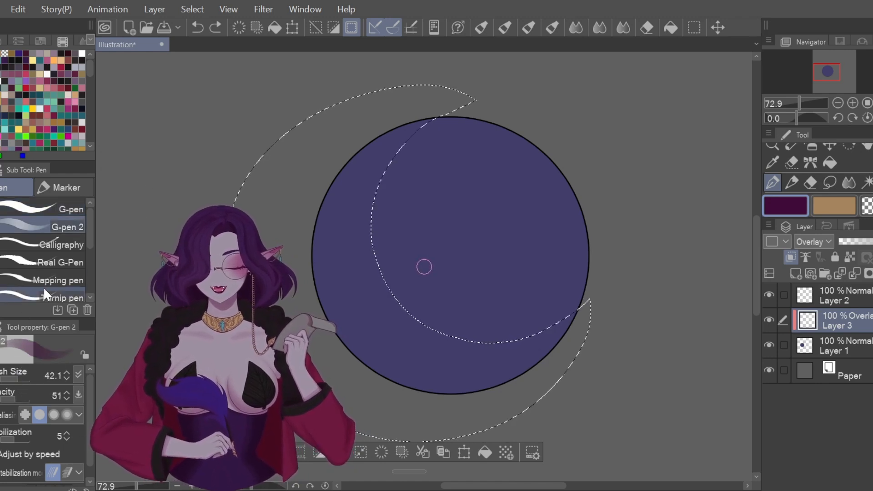
{"action": "left_click", "coordinate": [20, 380]}
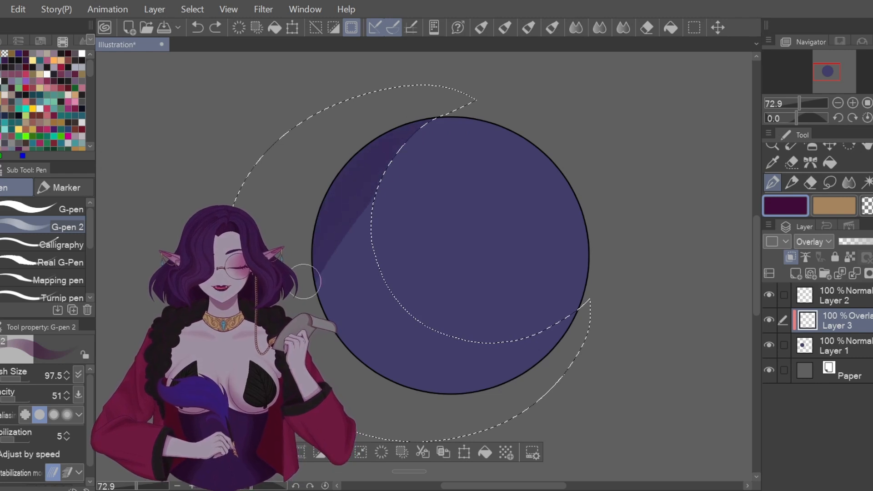
Step: Brush dark purple inside the crescent along the circle's left and bottom edge
{"action": "mouse_move", "coordinate": [396, 281]}
{"action": "left_mouse_down"}
{"action": "mouse_move", "coordinate": [418, 291]}
{"action": "mouse_move", "coordinate": [374, 379]}
{"action": "mouse_move", "coordinate": [415, 364]}
{"action": "mouse_move", "coordinate": [399, 408]}
{"action": "left_mouse_up"}
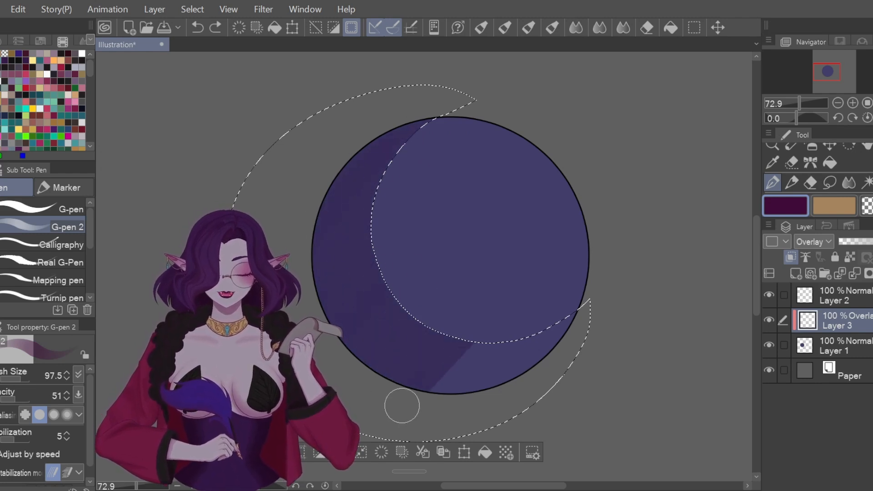
{"action": "left_click_drag", "start_coordinate": [600, 307], "coordinate": [629, 268]}
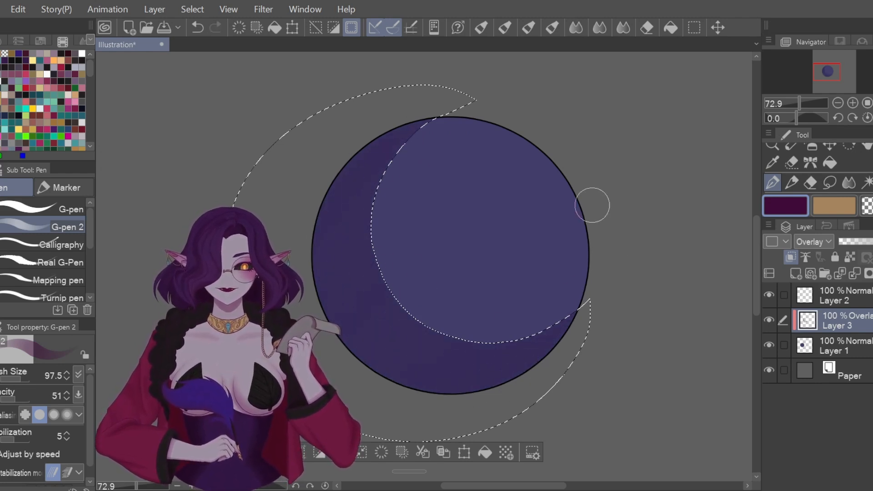
{"action": "mouse_move", "coordinate": [453, 108]}
{"action": "left_mouse_down"}
{"action": "mouse_move", "coordinate": [319, 213]}
{"action": "mouse_move", "coordinate": [323, 297]}
{"action": "mouse_move", "coordinate": [395, 373]}
{"action": "mouse_move", "coordinate": [595, 289]}
{"action": "left_mouse_up"}
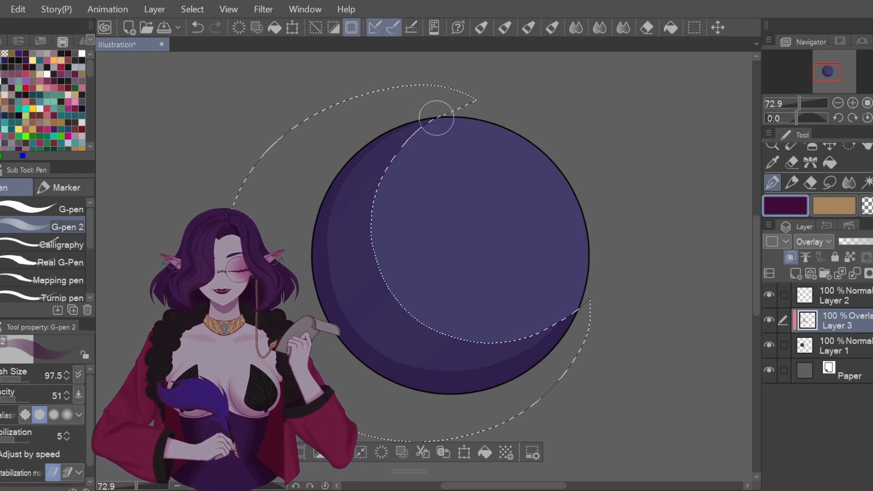
Step: Drop the crescent selection, zoom in, and briefly try the Blend tool before returning to Lasso
{"action": "left_click", "coordinate": [830, 182]}
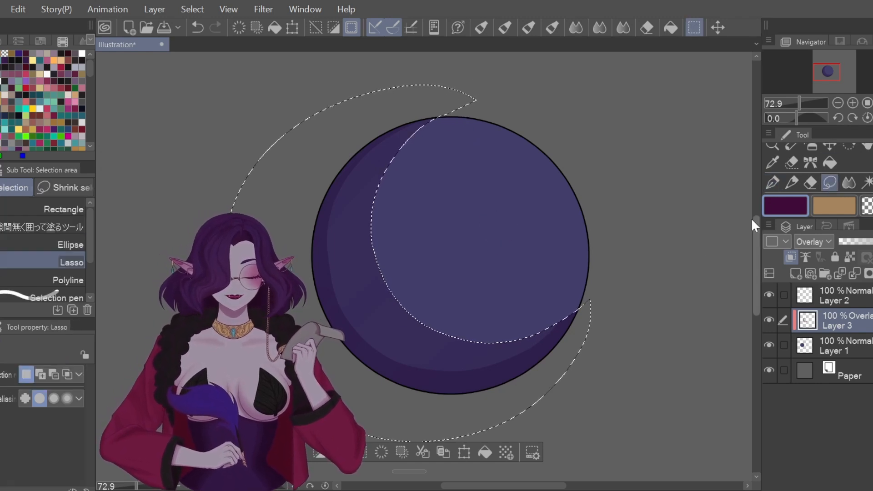
{"action": "left_click", "coordinate": [701, 244]}
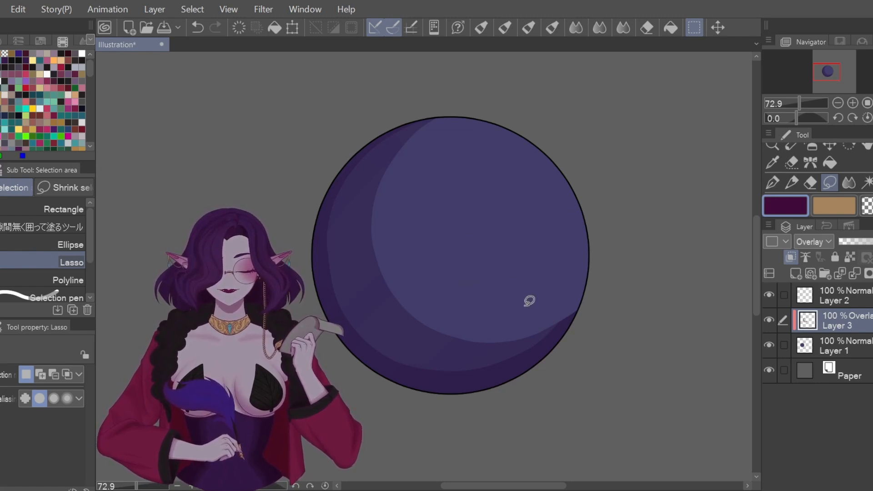
{"action": "scroll", "coordinate": [567, 228], "scroll_direction": "up", "scroll_amount": 2}
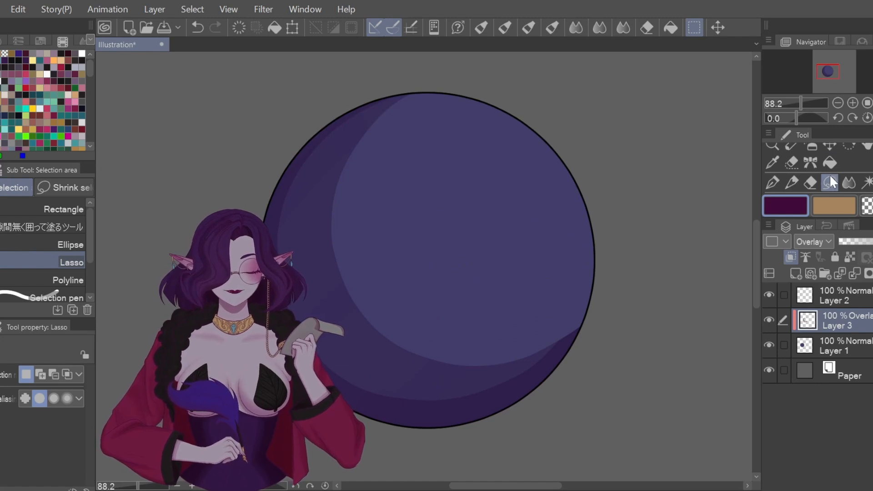
{"action": "left_click", "coordinate": [849, 183]}
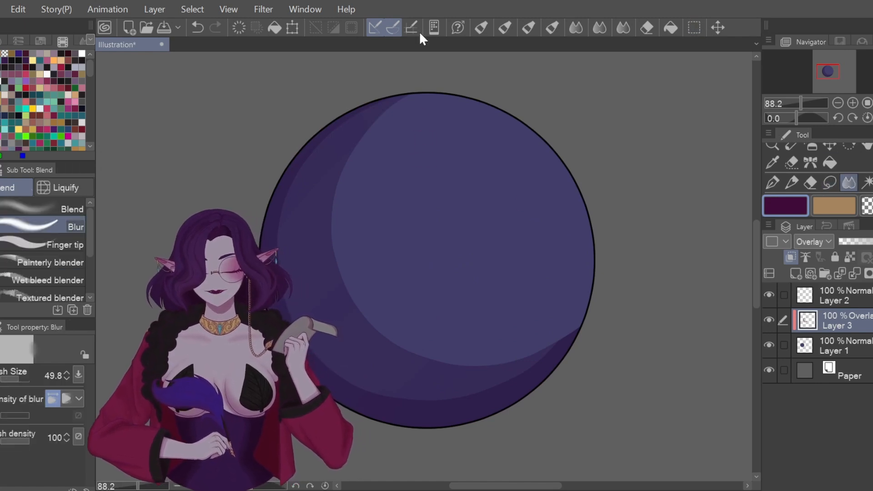
{"action": "left_click", "coordinate": [834, 183]}
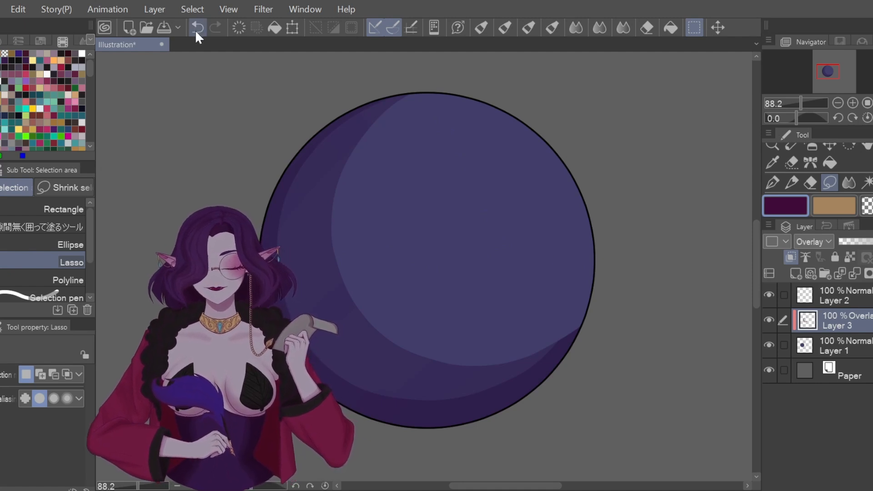
Step: Undo back to the crescent lasso selection, then add a lower-right arc in Add selection mode
{"action": "mouse_move", "coordinate": [597, 256]}
{"action": "left_mouse_down"}
{"action": "mouse_move", "coordinate": [547, 252]}
{"action": "mouse_move", "coordinate": [417, 345]}
{"action": "mouse_move", "coordinate": [589, 312]}
{"action": "mouse_move", "coordinate": [596, 277]}
{"action": "left_mouse_up"}
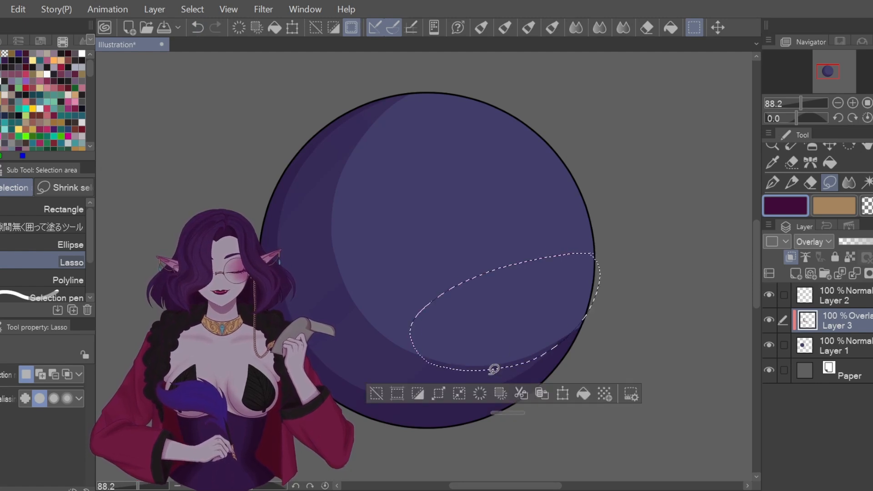
{"action": "left_click", "coordinate": [198, 27]}
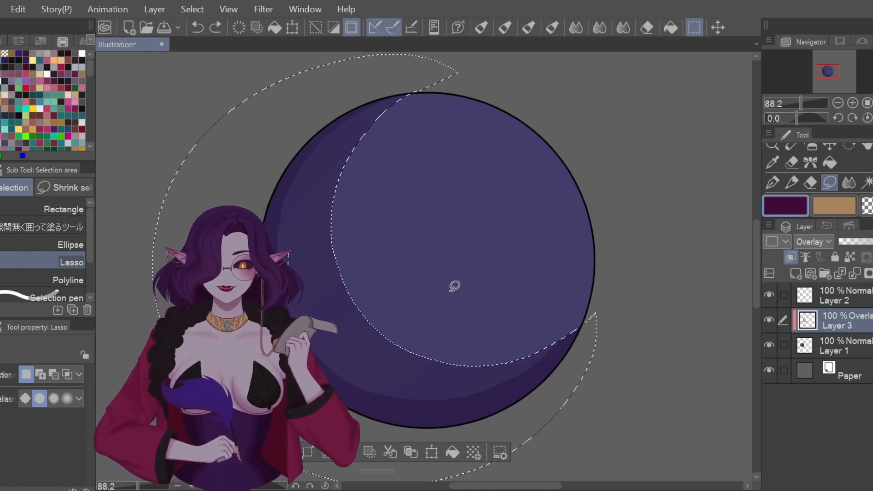
{"action": "key", "text": "ctrl+d"}
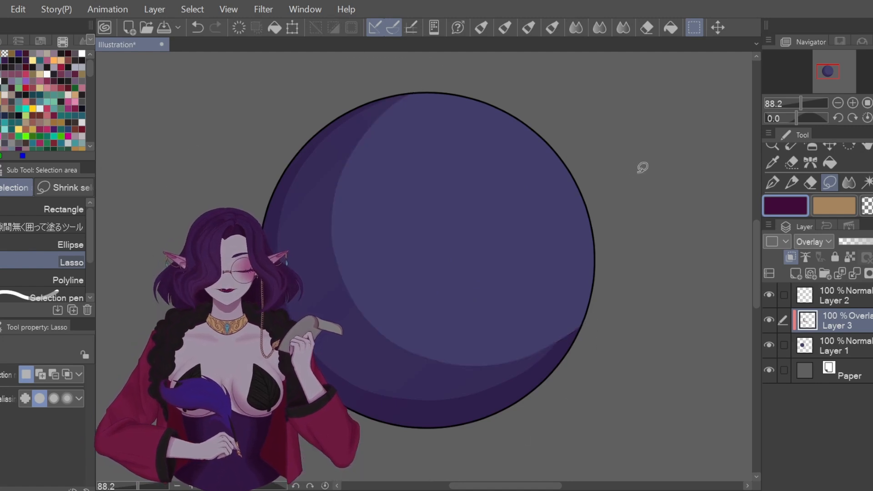
{"action": "left_click", "coordinate": [199, 25]}
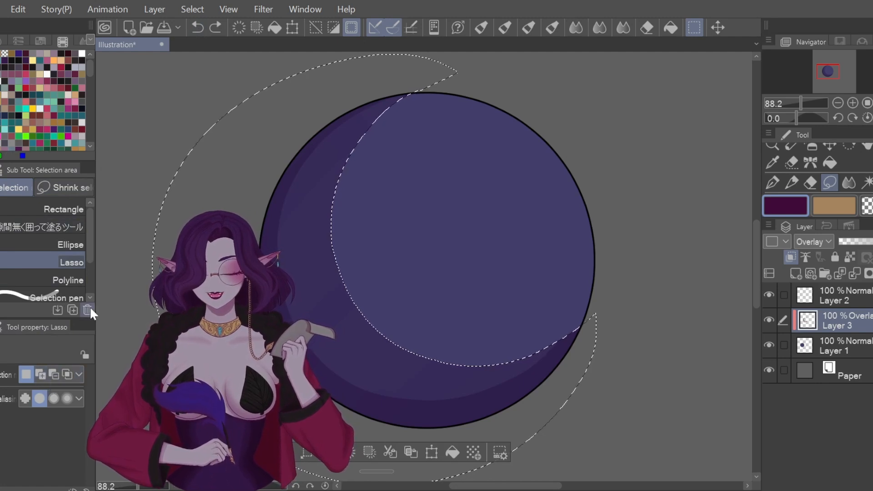
{"action": "left_click", "coordinate": [39, 373]}
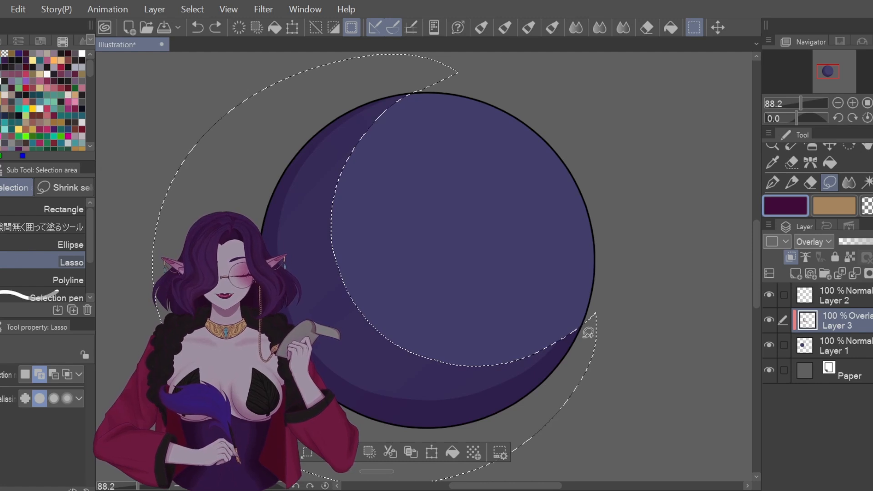
{"action": "mouse_move", "coordinate": [595, 322]}
{"action": "left_mouse_down"}
{"action": "mouse_move", "coordinate": [425, 289]}
{"action": "mouse_move", "coordinate": [406, 348]}
{"action": "left_mouse_up"}
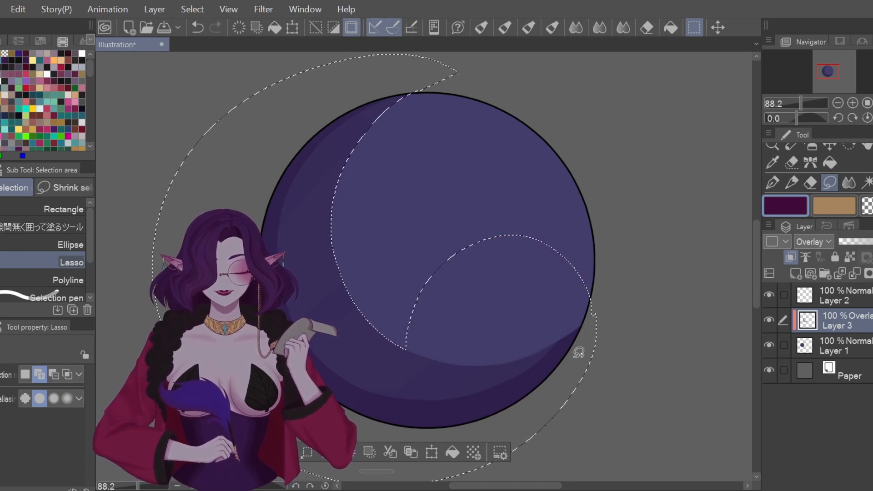
Step: Paint a dark shadow stroke over the sphere's lower right inside the selection with G-pen 2
{"action": "left_click", "coordinate": [773, 183]}
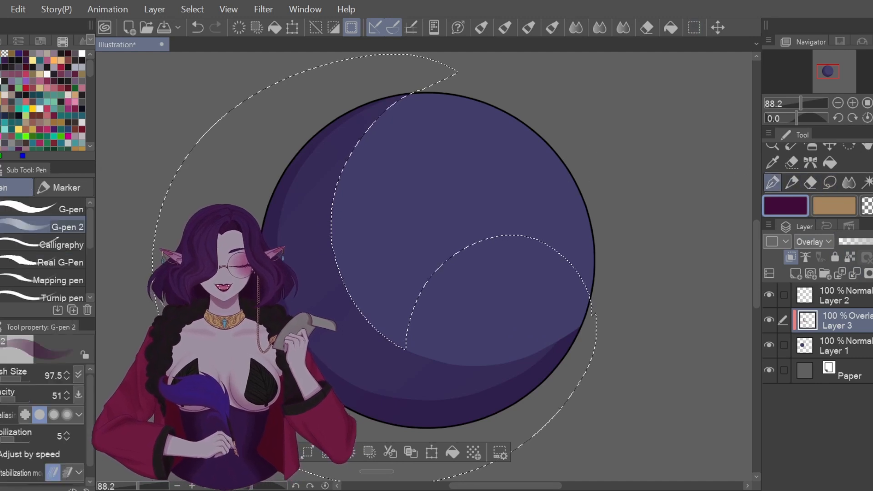
{"action": "mouse_move", "coordinate": [339, 389]}
{"action": "left_mouse_down"}
{"action": "mouse_move", "coordinate": [521, 238]}
{"action": "mouse_move", "coordinate": [573, 234]}
{"action": "mouse_move", "coordinate": [501, 318]}
{"action": "mouse_move", "coordinate": [449, 410]}
{"action": "mouse_move", "coordinate": [575, 328]}
{"action": "mouse_move", "coordinate": [358, 339]}
{"action": "left_mouse_up"}
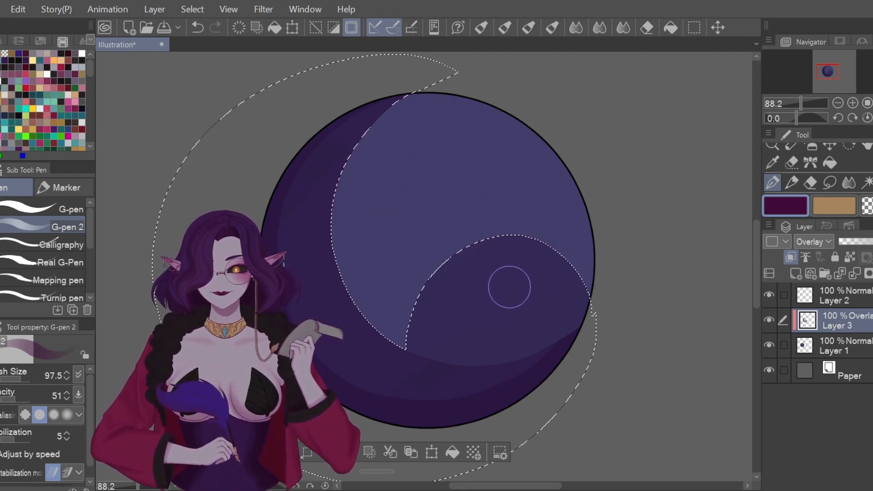
{"action": "left_click", "coordinate": [830, 182]}
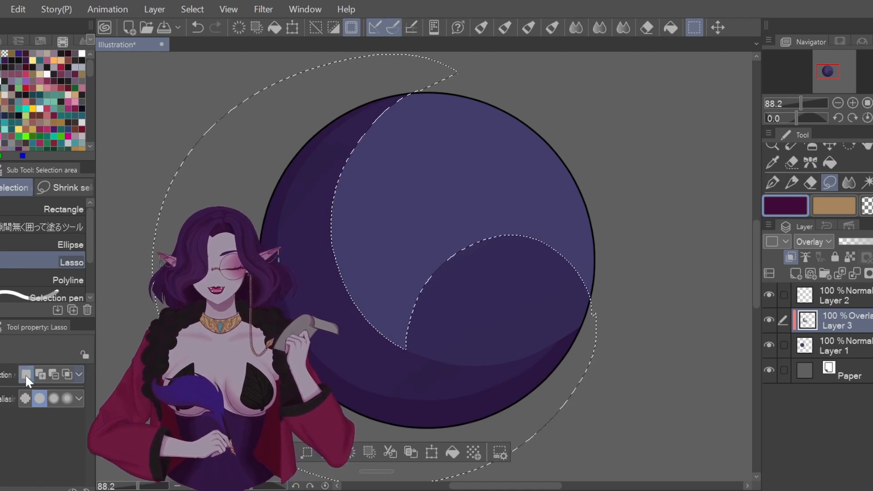
Step: Test erasing a lasso-selected shadow patch, undo back to the crescent selection, and set Lasso to Subtract
{"action": "key", "text": "ctrl+d"}
{"action": "left_click_drag", "start_coordinate": [451, 225], "coordinate": [536, 202]}
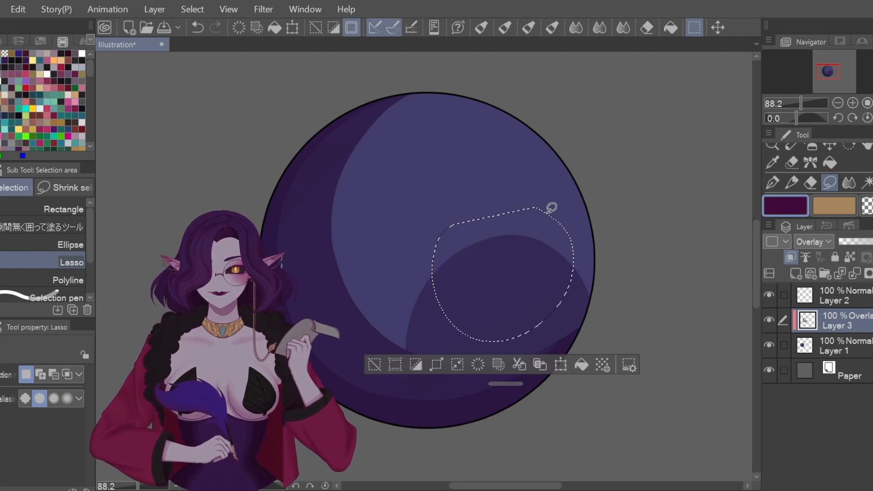
{"action": "left_click", "coordinate": [479, 365]}
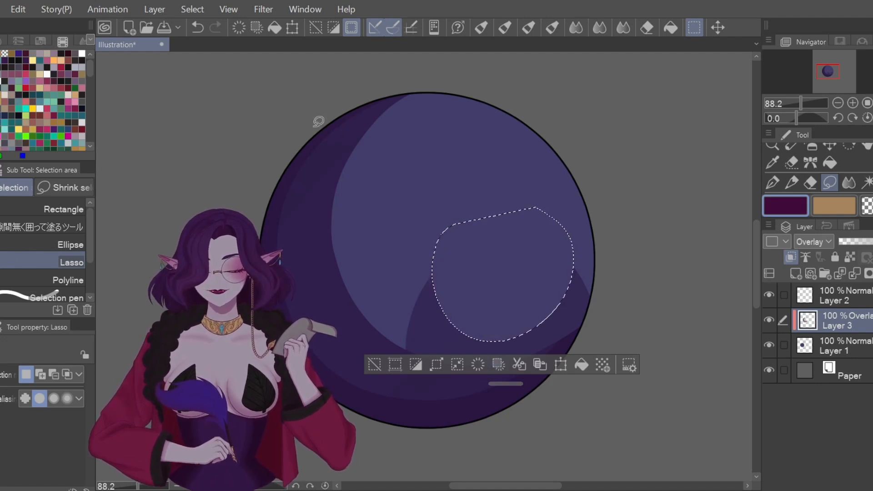
{"action": "left_click", "coordinate": [201, 25]}
{"action": "left_click", "coordinate": [199, 28]}
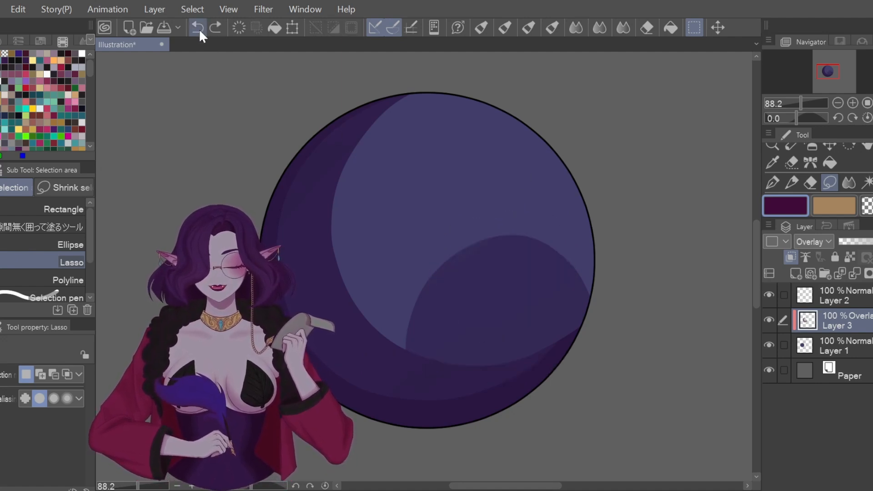
{"action": "left_click", "coordinate": [198, 28]}
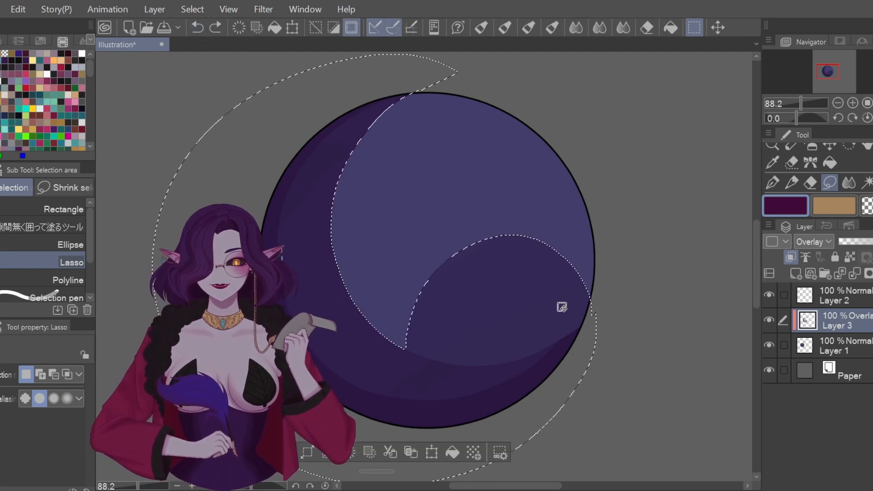
{"action": "left_click", "coordinate": [53, 374]}
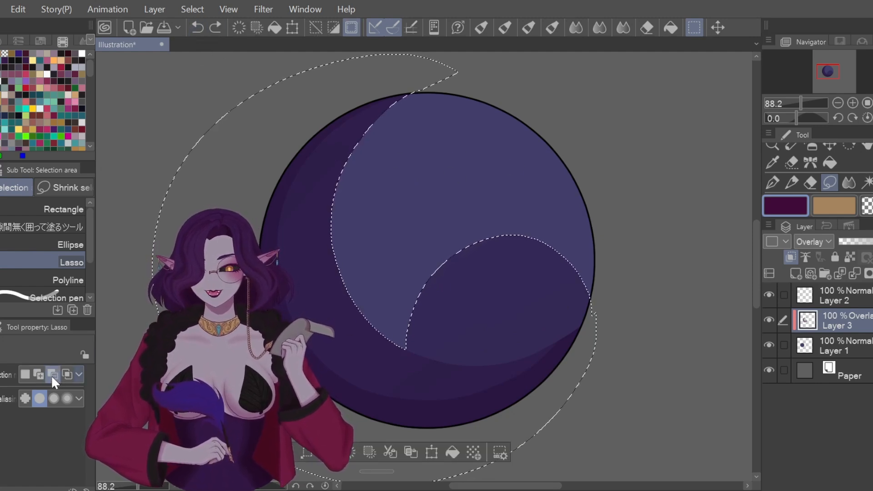
Step: Subtract the lower-right area from the selection and clear the shading outside the crescent
{"action": "mouse_move", "coordinate": [459, 221]}
{"action": "left_mouse_down"}
{"action": "mouse_move", "coordinate": [428, 273]}
{"action": "mouse_move", "coordinate": [473, 334]}
{"action": "mouse_move", "coordinate": [576, 262]}
{"action": "mouse_move", "coordinate": [559, 193]}
{"action": "left_mouse_up"}
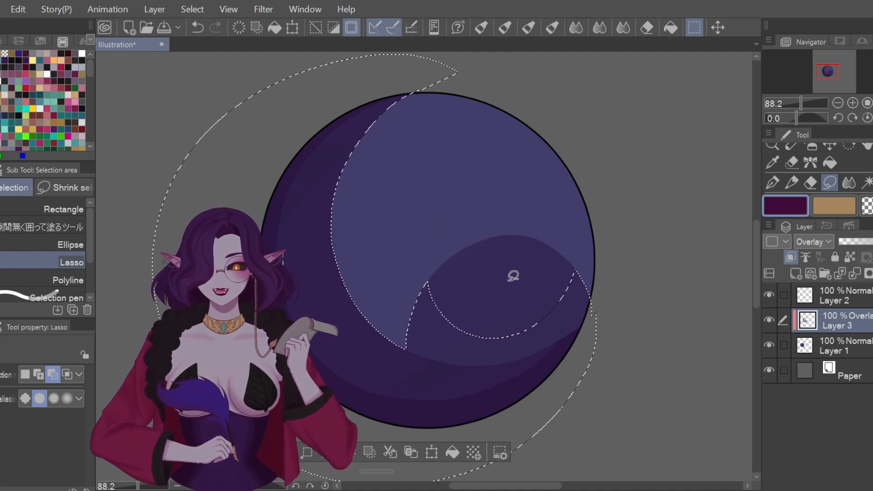
{"action": "left_click_drag", "start_coordinate": [757, 236], "coordinate": [756, 252]}
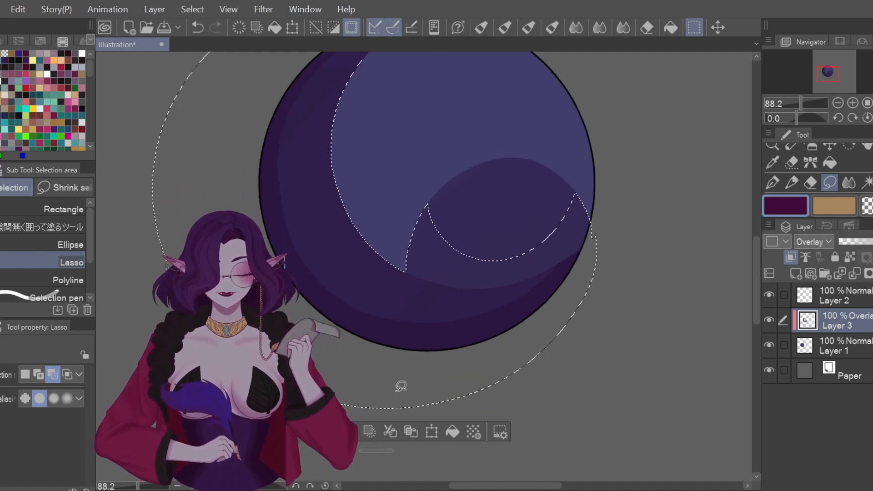
{"action": "left_click", "coordinate": [366, 430]}
{"action": "mouse_move", "coordinate": [757, 289]}
{"action": "left_mouse_down"}
{"action": "mouse_move", "coordinate": [758, 264]}
{"action": "mouse_move", "coordinate": [756, 274]}
{"action": "left_mouse_up"}
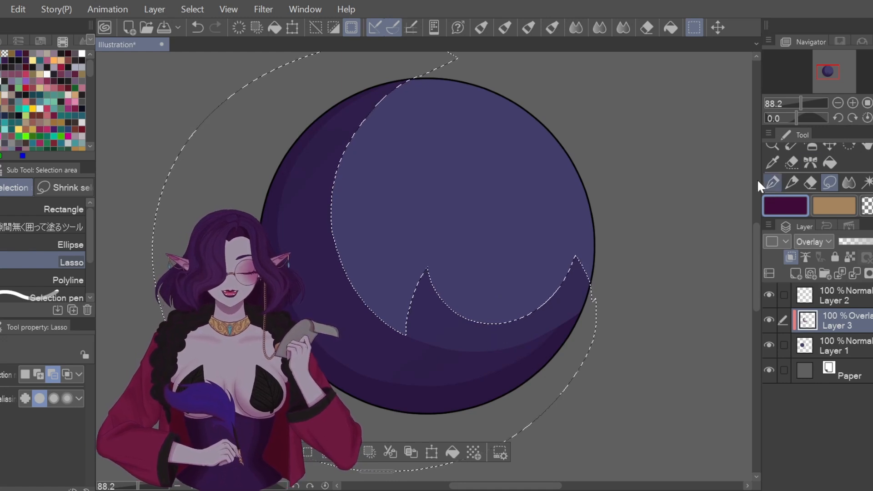
Step: Paint semi-transparent dark diagonal stripes across the crescent shadow with G-pen 2
{"action": "left_click", "coordinate": [773, 182]}
{"action": "left_click_drag", "start_coordinate": [386, 122], "coordinate": [284, 237]}
{"action": "left_click_drag", "start_coordinate": [389, 182], "coordinate": [295, 291]}
{"action": "left_click_drag", "start_coordinate": [392, 222], "coordinate": [313, 332]}
{"action": "left_click_drag", "start_coordinate": [398, 268], "coordinate": [345, 387]}
{"action": "left_click_drag", "start_coordinate": [457, 243], "coordinate": [401, 416]}
{"action": "left_click_drag", "start_coordinate": [509, 255], "coordinate": [455, 411]}
{"action": "left_click_drag", "start_coordinate": [564, 227], "coordinate": [517, 428]}
{"action": "left_click_drag", "start_coordinate": [623, 218], "coordinate": [569, 407]}
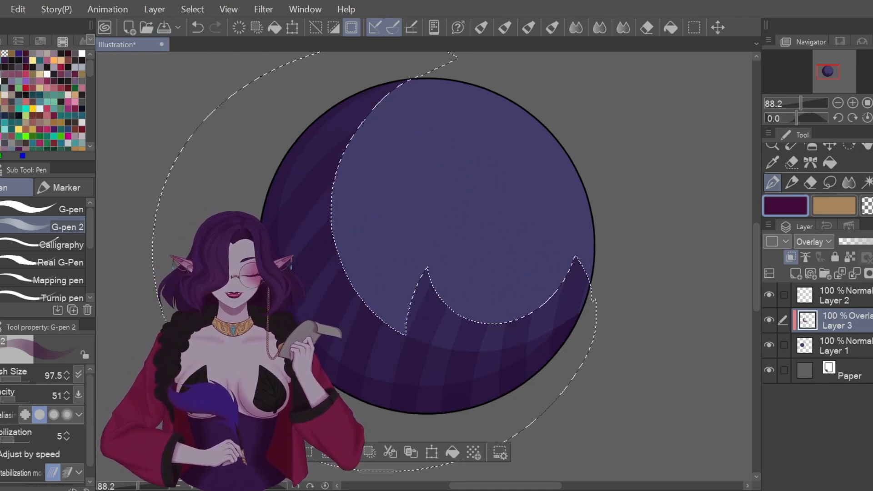
Step: Drop the crescent selection with Select > Deselect
{"action": "left_click", "coordinate": [830, 182]}
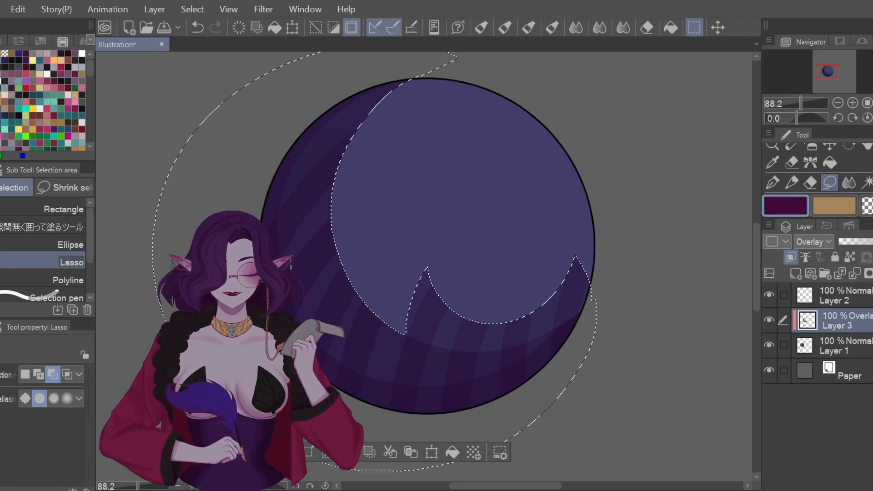
{"action": "left_click", "coordinate": [26, 375]}
{"action": "left_click", "coordinate": [133, 260]}
{"action": "scroll", "coordinate": [548, 265], "scroll_direction": "down", "scroll_amount": 3}
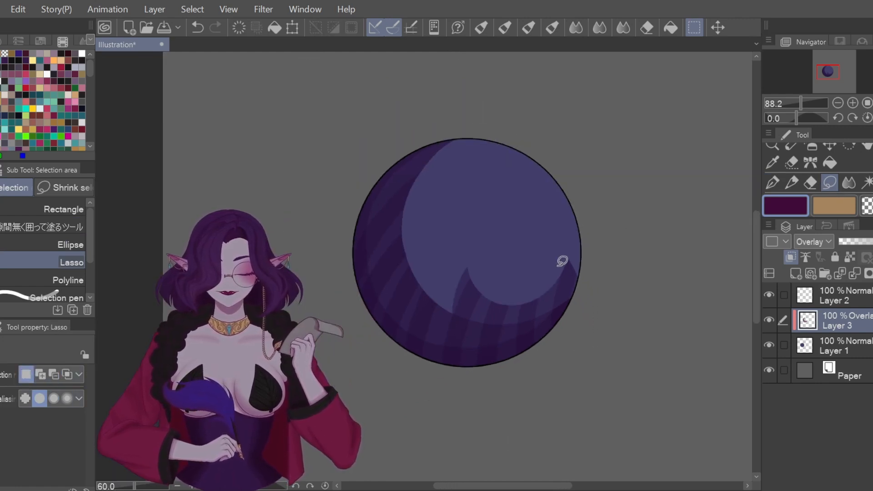
{"action": "scroll", "coordinate": [534, 306], "scroll_direction": "up", "scroll_amount": 4}
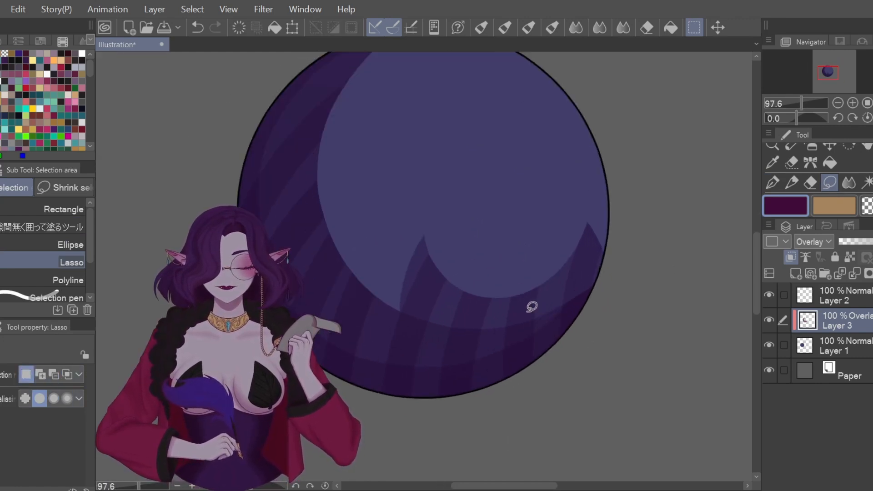
{"action": "scroll", "coordinate": [418, 255], "scroll_direction": "down", "scroll_amount": 4}
{"action": "scroll", "coordinate": [756, 281], "scroll_direction": "up", "scroll_amount": 3}
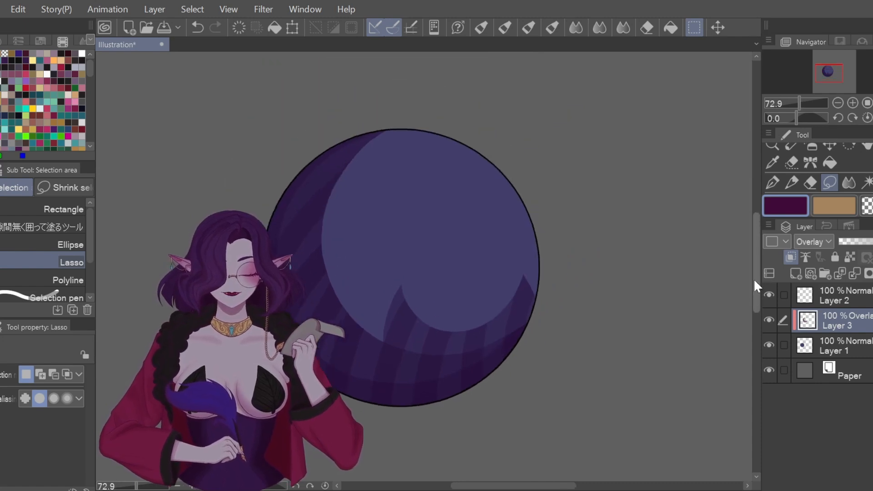
Step: Try Rectangle, Ellipse and Polyline selections on the sphere, then undo all three
{"action": "left_click", "coordinate": [44, 208]}
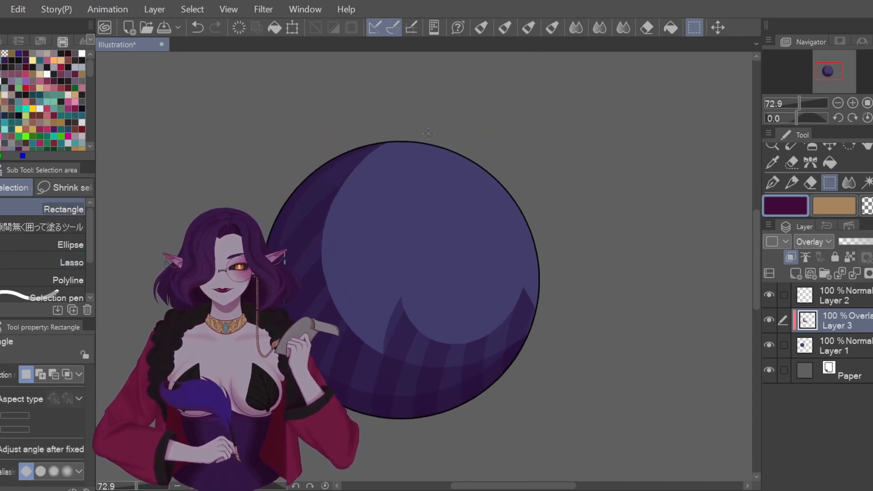
{"action": "left_click_drag", "start_coordinate": [368, 183], "coordinate": [471, 302]}
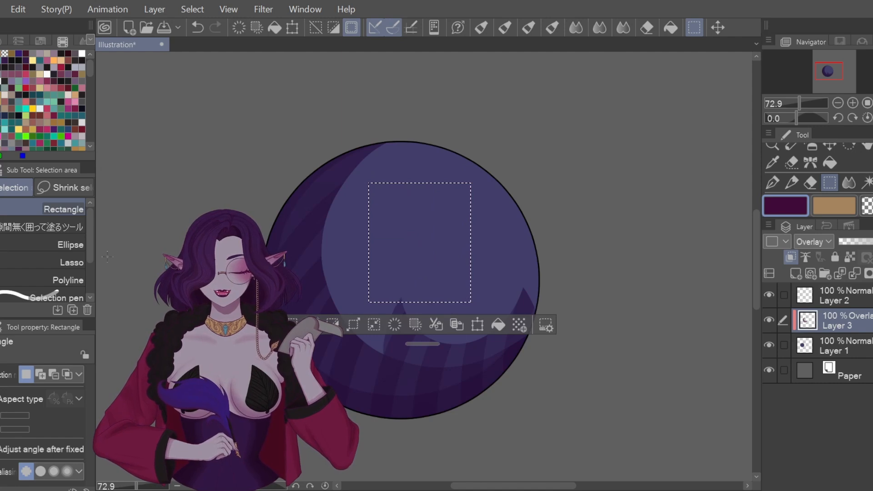
{"action": "left_click", "coordinate": [45, 246]}
{"action": "left_click_drag", "start_coordinate": [284, 242], "coordinate": [451, 331]}
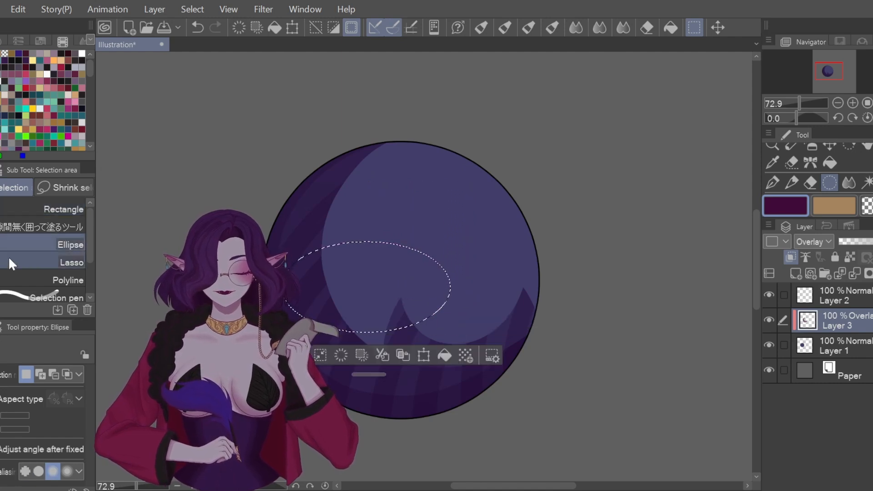
{"action": "left_click", "coordinate": [35, 282]}
{"action": "left_click", "coordinate": [373, 206]}
{"action": "left_click", "coordinate": [432, 235]}
{"action": "left_click", "coordinate": [483, 203]}
{"action": "double_click", "coordinate": [526, 248]}
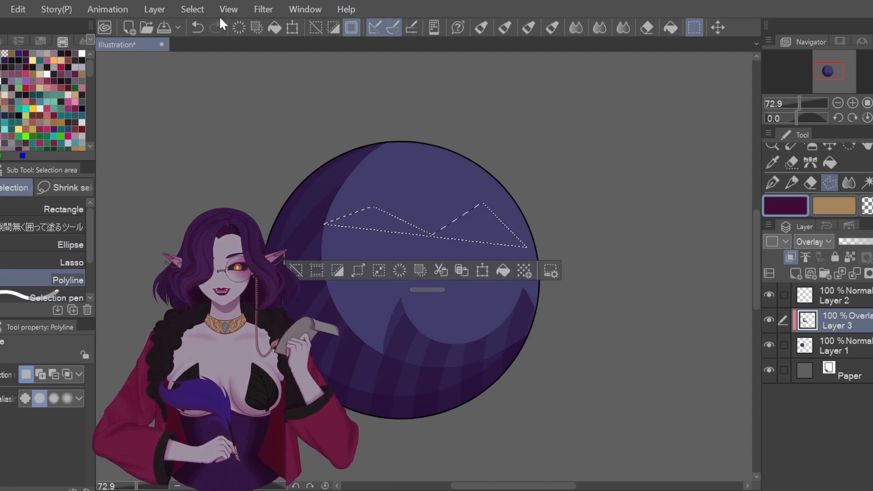
{"action": "left_click", "coordinate": [199, 29]}
{"action": "left_click", "coordinate": [199, 28]}
{"action": "left_click", "coordinate": [200, 29]}
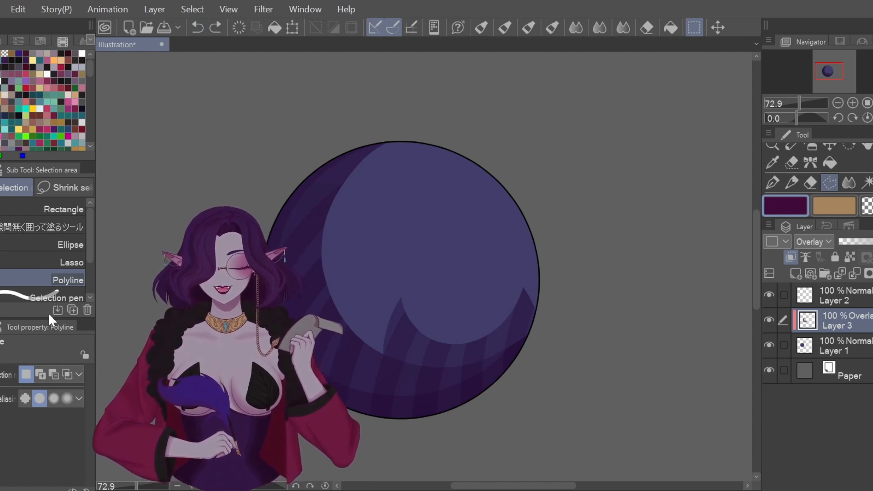
Step: Look over the Selection pen and Erase selection sub tools, then delete shading Layer 3
{"action": "scroll", "coordinate": [47, 288], "scroll_direction": "down", "scroll_amount": 2}
{"action": "left_click", "coordinate": [45, 263]}
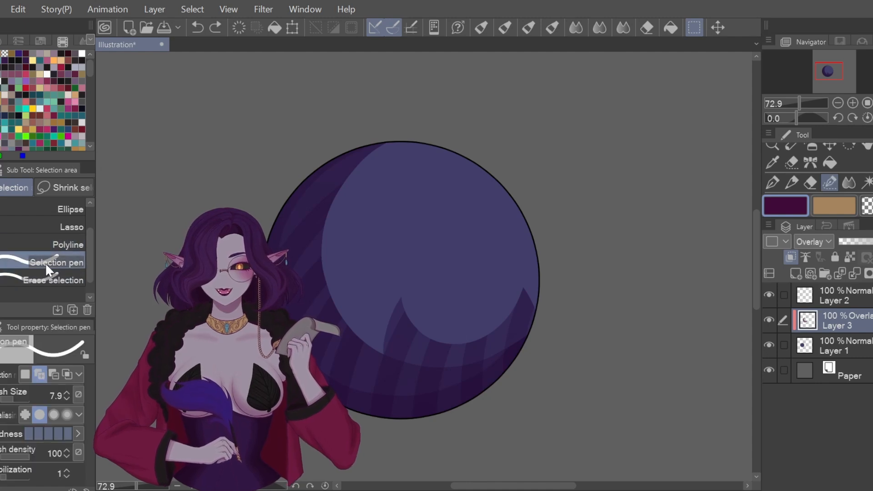
{"action": "left_click", "coordinate": [49, 282]}
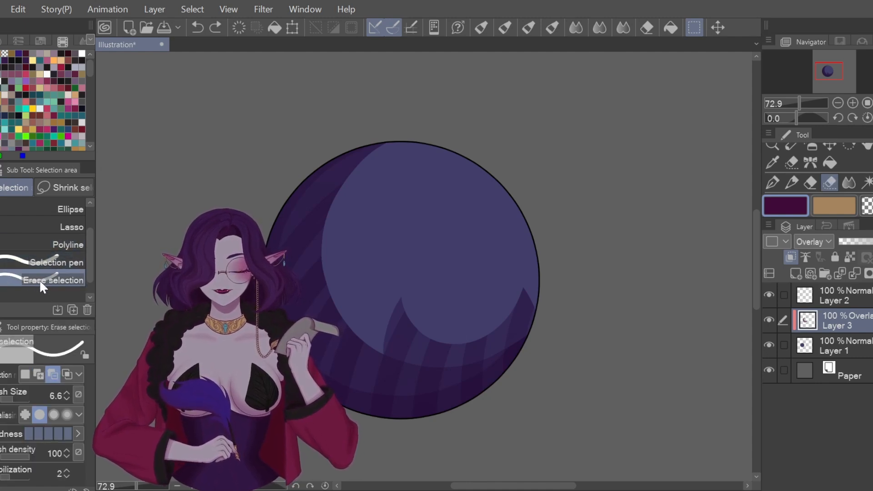
{"action": "left_click", "coordinate": [47, 264]}
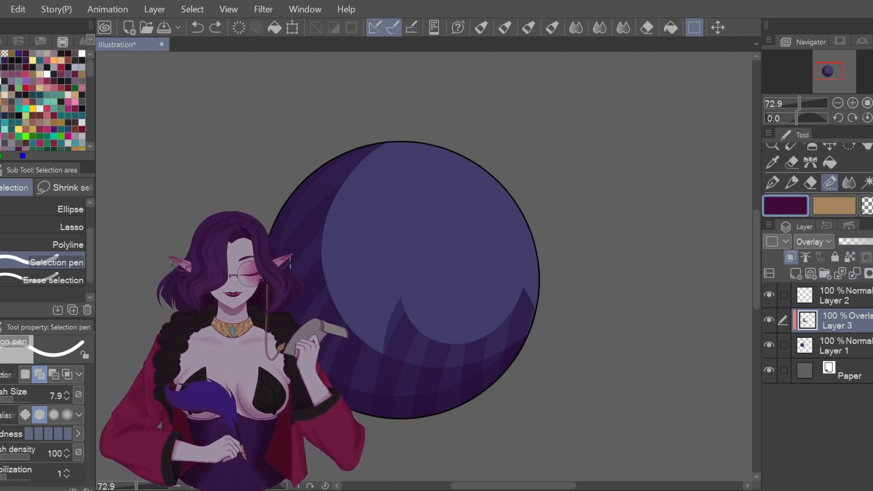
{"action": "left_click", "coordinate": [869, 273]}
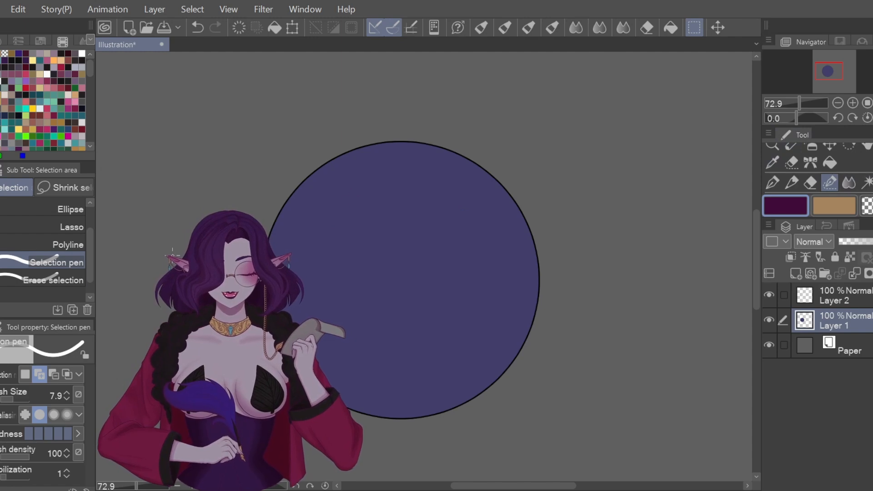
Step: Pick the close-and-fill selection sub tool, widen and restore the side dock, and clear Layer 1
{"action": "scroll", "coordinate": [38, 250], "scroll_direction": "up", "scroll_amount": 2}
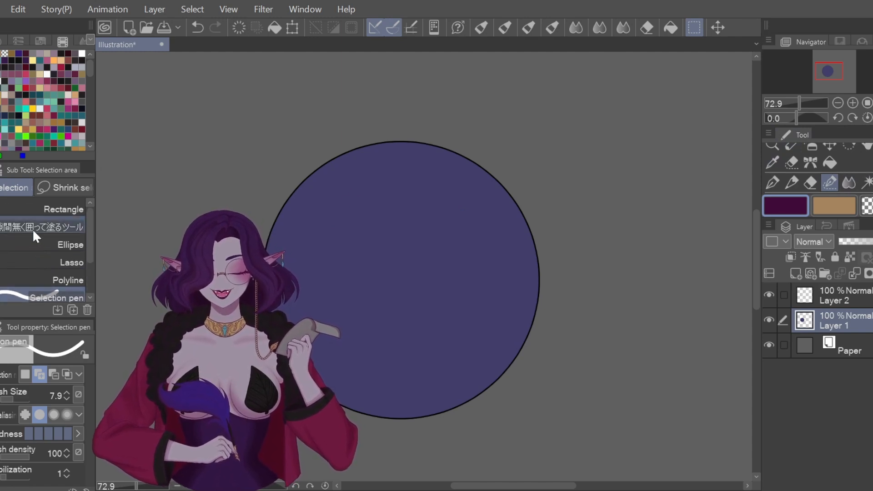
{"action": "left_click", "coordinate": [35, 235]}
{"action": "left_click_drag", "start_coordinate": [92, 230], "coordinate": [122, 231]}
{"action": "left_click_drag", "start_coordinate": [268, 247], "coordinate": [386, 248]}
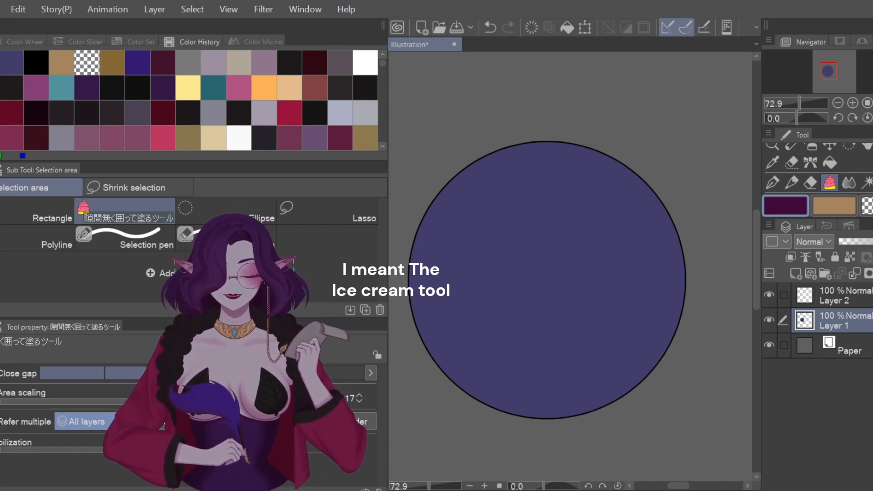
{"action": "left_click_drag", "start_coordinate": [387, 221], "coordinate": [38, 262]}
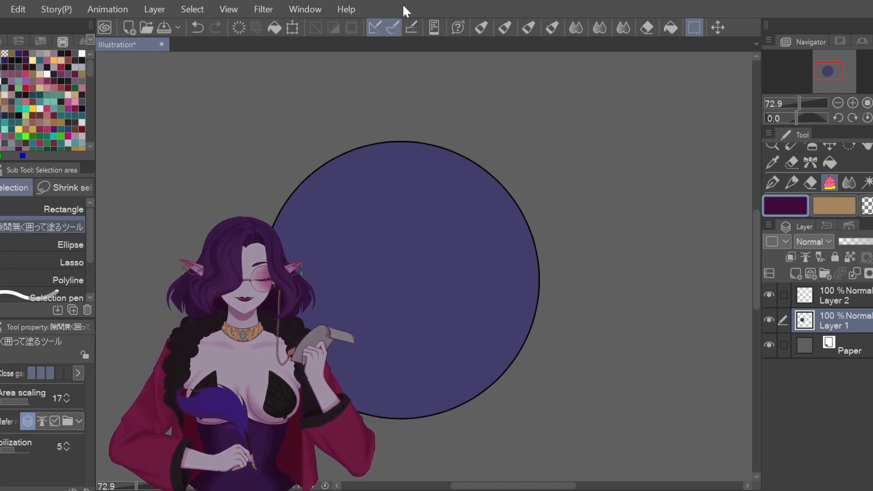
{"action": "left_click", "coordinate": [238, 27]}
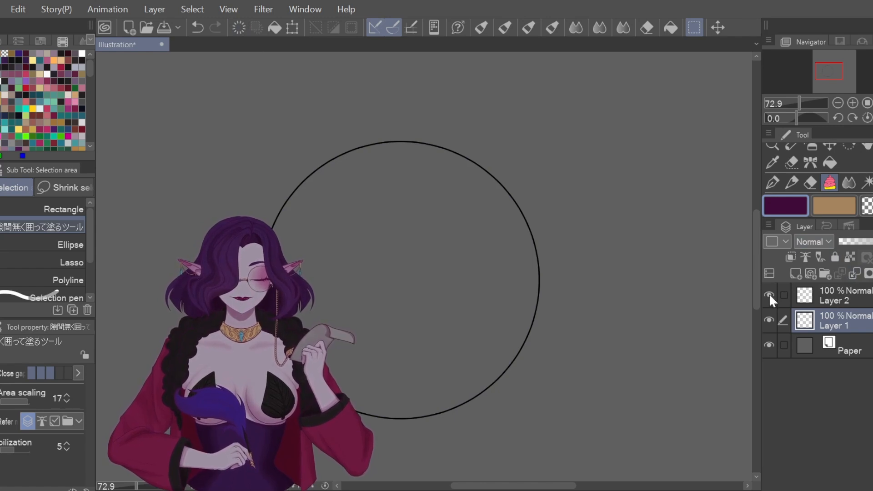
Step: Delete the old outline on Layer 2 and add a new raster layer
{"action": "left_click", "coordinate": [845, 297]}
{"action": "left_click", "coordinate": [537, 254], "text": "alt"}
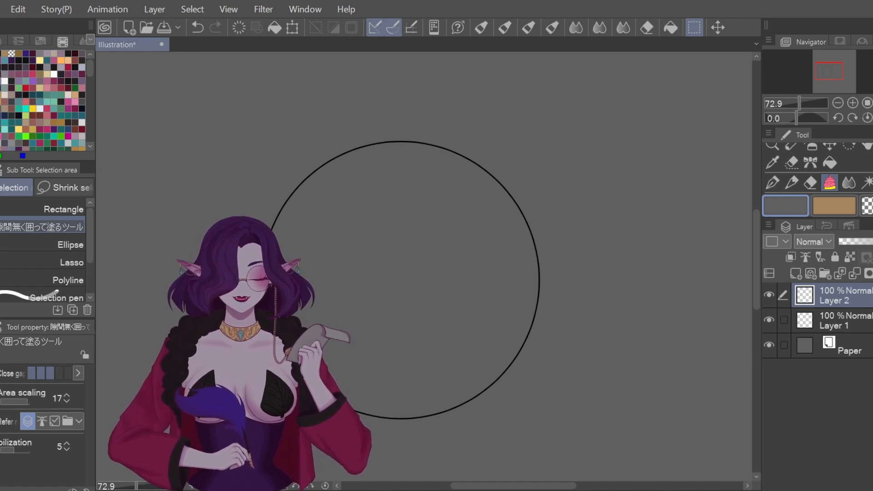
{"action": "key", "text": "Delete"}
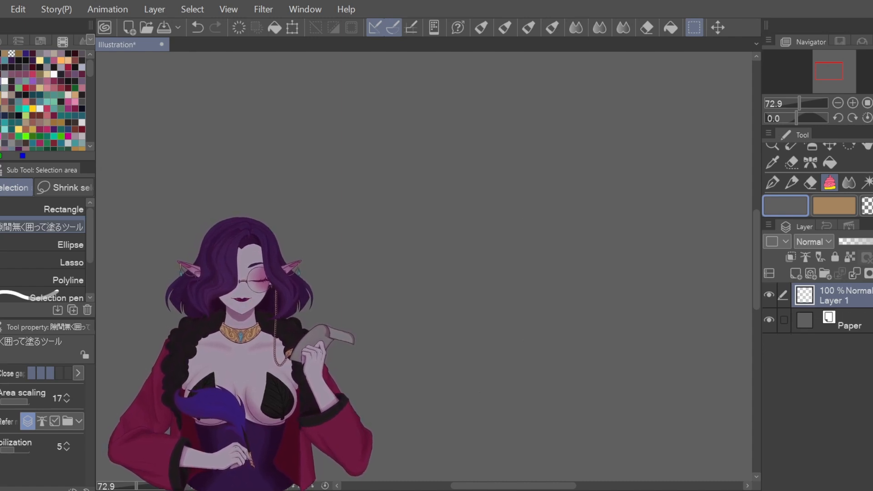
{"action": "left_click", "coordinate": [794, 272]}
Step: Set the drawing colour to black on the colour wheel and choose the G-pen
{"action": "left_click", "coordinate": [2, 41]}
{"action": "left_click_drag", "start_coordinate": [21, 99], "coordinate": [8, 124]}
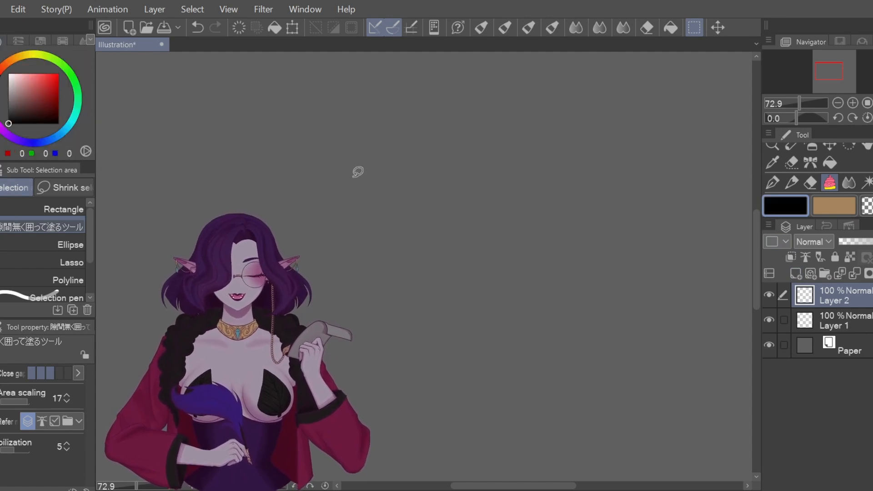
{"action": "left_click", "coordinate": [773, 183]}
{"action": "left_click", "coordinate": [46, 209]}
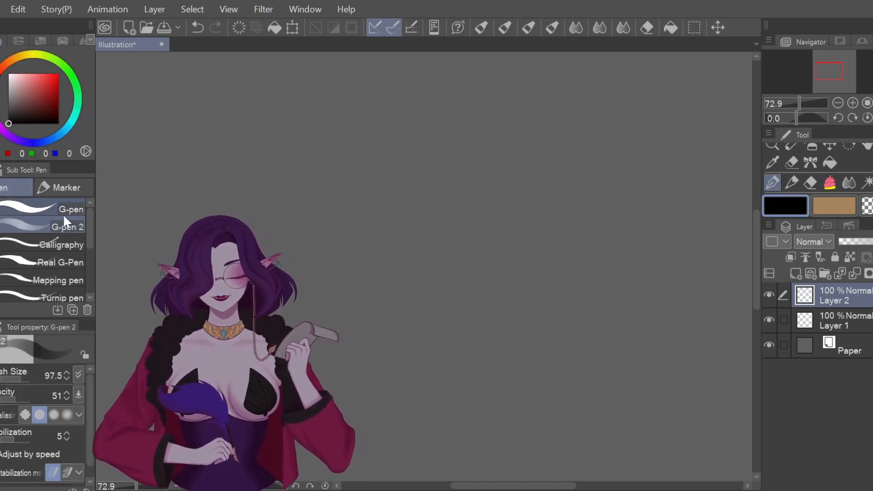
Step: Sketch a rough circle in many overlapping thick black strokes, thickening its top and sides
{"action": "mouse_move", "coordinate": [406, 122]}
{"action": "left_mouse_down"}
{"action": "mouse_move", "coordinate": [329, 266]}
{"action": "mouse_move", "coordinate": [446, 351]}
{"action": "mouse_move", "coordinate": [471, 342]}
{"action": "left_mouse_up"}
{"action": "left_click_drag", "start_coordinate": [366, 147], "coordinate": [472, 121]}
{"action": "left_click_drag", "start_coordinate": [396, 130], "coordinate": [489, 125]}
{"action": "left_click_drag", "start_coordinate": [426, 113], "coordinate": [541, 158]}
{"action": "mouse_move", "coordinate": [468, 128]}
{"action": "left_mouse_down"}
{"action": "mouse_move", "coordinate": [548, 200]}
{"action": "mouse_move", "coordinate": [548, 244]}
{"action": "mouse_move", "coordinate": [510, 318]}
{"action": "mouse_move", "coordinate": [481, 343]}
{"action": "left_mouse_up"}
{"action": "mouse_move", "coordinate": [564, 251]}
{"action": "left_mouse_down"}
{"action": "mouse_move", "coordinate": [547, 290]}
{"action": "mouse_move", "coordinate": [452, 352]}
{"action": "left_mouse_up"}
{"action": "mouse_move", "coordinate": [516, 319]}
{"action": "left_mouse_down"}
{"action": "mouse_move", "coordinate": [390, 355]}
{"action": "mouse_move", "coordinate": [374, 337]}
{"action": "left_mouse_up"}
{"action": "left_click_drag", "start_coordinate": [415, 349], "coordinate": [337, 287]}
{"action": "left_click_drag", "start_coordinate": [376, 312], "coordinate": [330, 193]}
{"action": "left_click_drag", "start_coordinate": [347, 243], "coordinate": [404, 117]}
{"action": "mouse_move", "coordinate": [395, 139]}
{"action": "left_mouse_down"}
{"action": "mouse_move", "coordinate": [497, 135]}
{"action": "mouse_move", "coordinate": [536, 194]}
{"action": "mouse_move", "coordinate": [531, 255]}
{"action": "left_mouse_up"}
{"action": "mouse_move", "coordinate": [369, 142]}
{"action": "left_mouse_down"}
{"action": "mouse_move", "coordinate": [328, 217]}
{"action": "mouse_move", "coordinate": [442, 345]}
{"action": "left_mouse_up"}
{"action": "mouse_move", "coordinate": [422, 119]}
{"action": "left_mouse_down"}
{"action": "mouse_move", "coordinate": [500, 143]}
{"action": "mouse_move", "coordinate": [551, 225]}
{"action": "mouse_move", "coordinate": [552, 268]}
{"action": "left_mouse_up"}
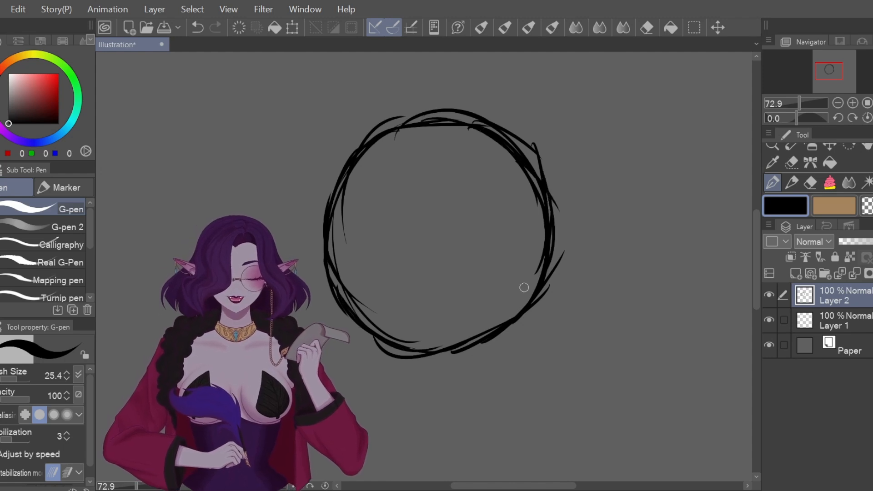
{"action": "left_click", "coordinate": [842, 318]}
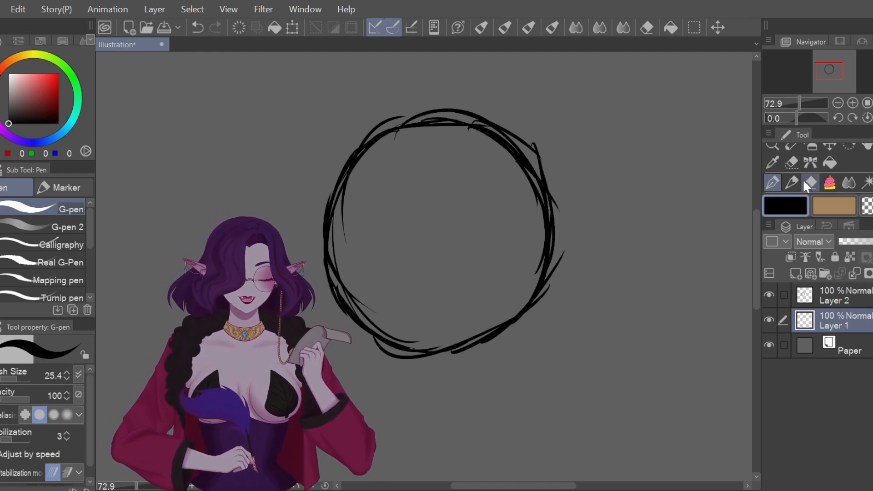
{"action": "left_click", "coordinate": [828, 185]}
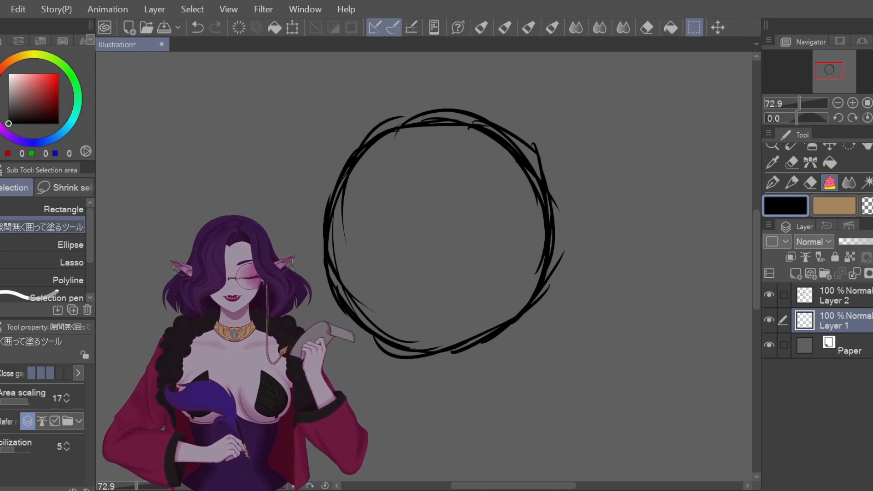
{"action": "left_click_drag", "start_coordinate": [32, 141], "coordinate": [12, 141]}
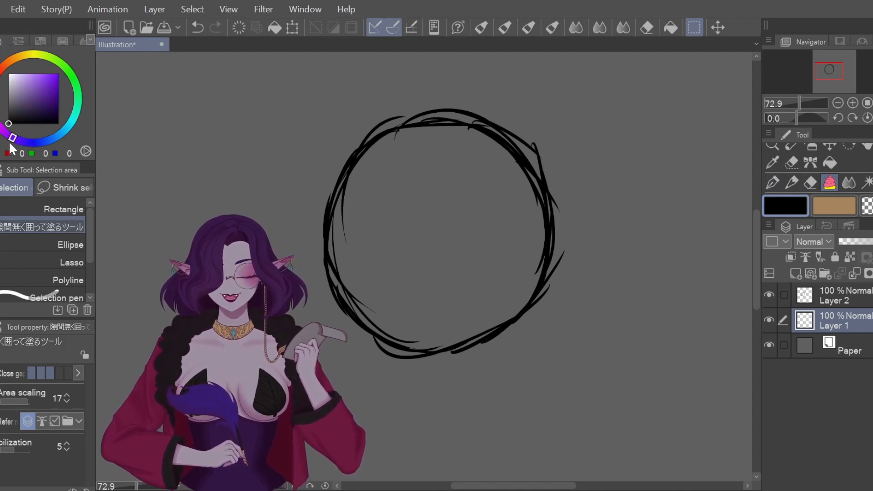
{"action": "left_click", "coordinate": [29, 101]}
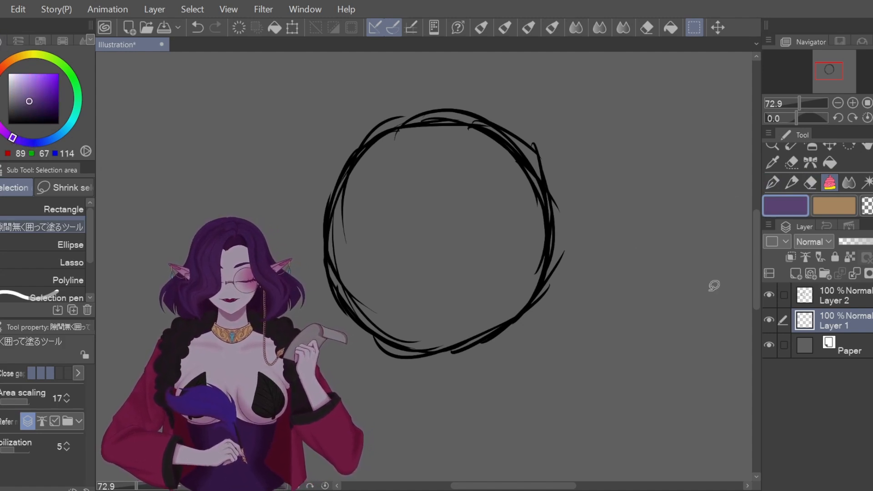
{"action": "mouse_move", "coordinate": [582, 141]}
{"action": "left_mouse_down"}
{"action": "mouse_move", "coordinate": [559, 97]}
{"action": "mouse_move", "coordinate": [275, 221]}
{"action": "mouse_move", "coordinate": [581, 132]}
{"action": "mouse_move", "coordinate": [572, 124]}
{"action": "left_mouse_up"}
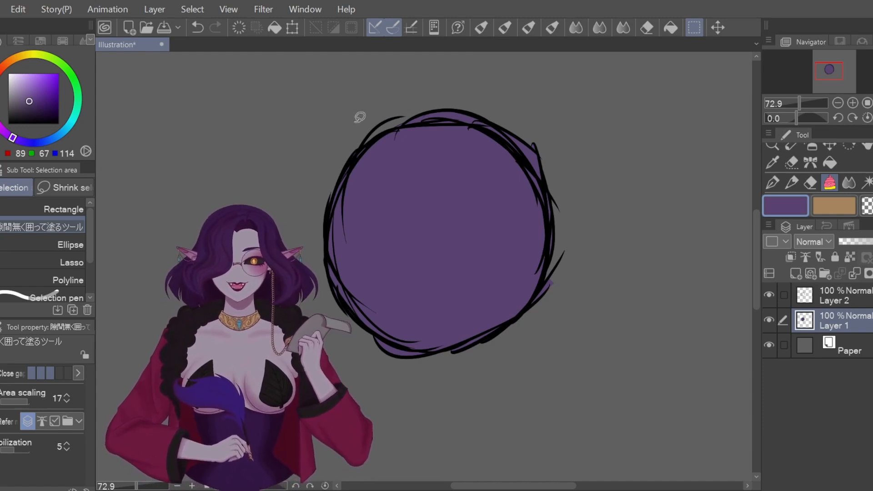
{"action": "mouse_move", "coordinate": [495, 86]}
{"action": "left_mouse_down"}
{"action": "mouse_move", "coordinate": [595, 166]}
{"action": "mouse_move", "coordinate": [568, 128]}
{"action": "left_mouse_up"}
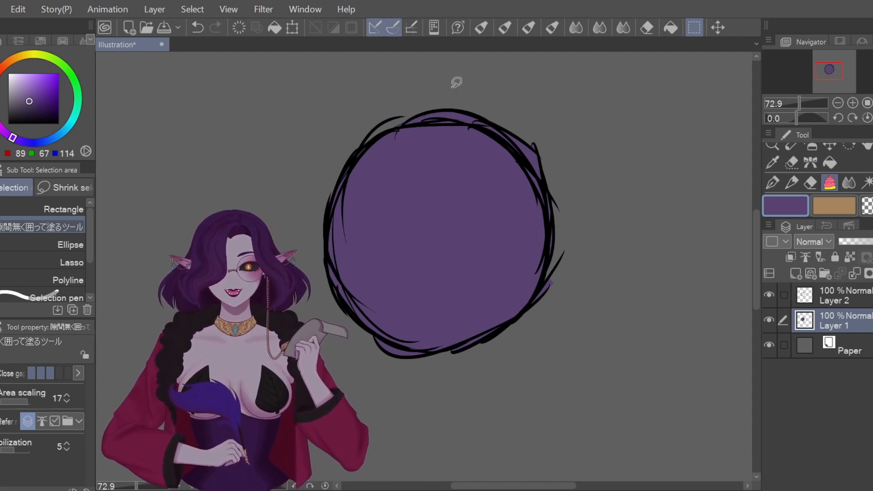
{"action": "left_click", "coordinate": [26, 421]}
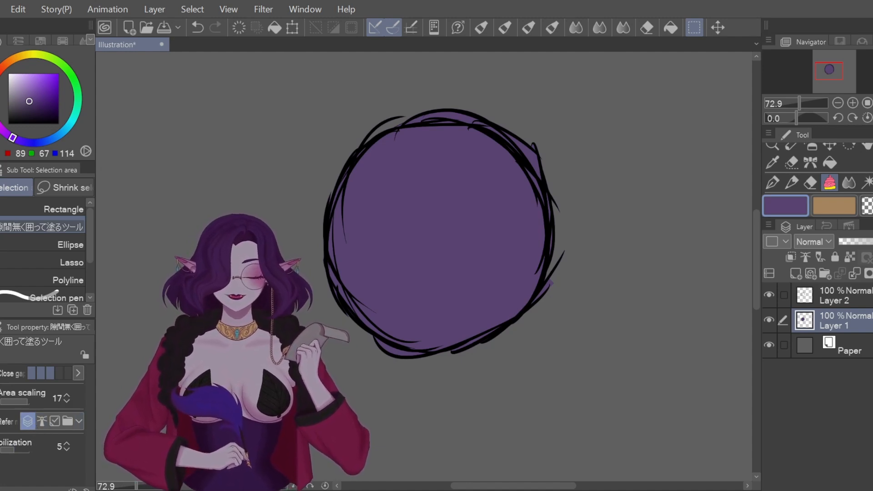
{"action": "left_click", "coordinate": [772, 294]}
{"action": "left_click", "coordinate": [771, 295]}
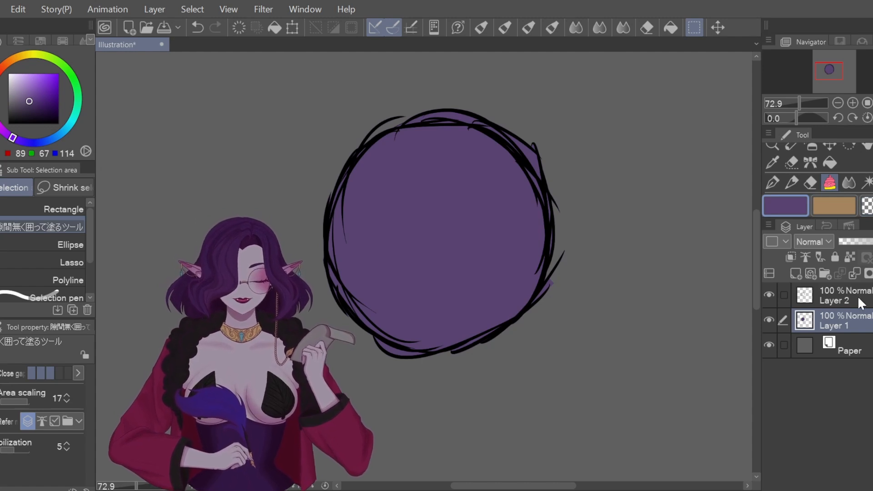
Step: Duplicate Layer 2 and move Layer 2 Copy up and to the right
{"action": "left_click", "coordinate": [844, 298]}
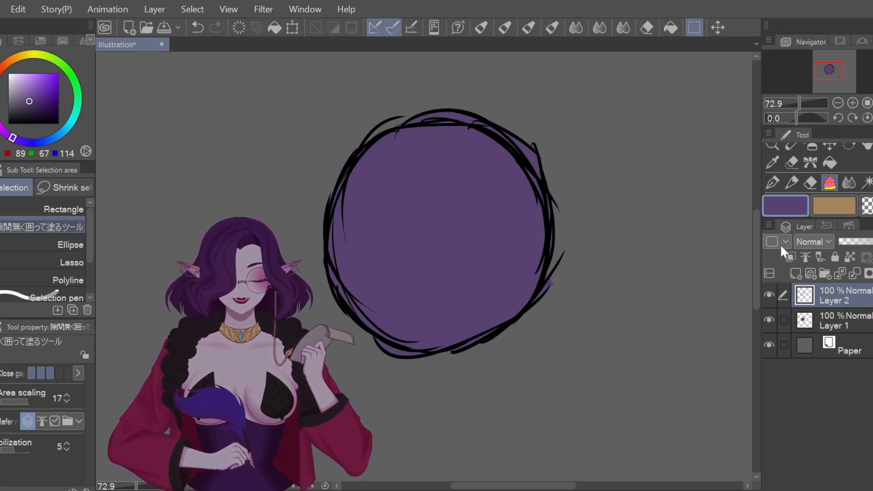
{"action": "key", "text": "ctrl+c"}
{"action": "key", "text": "ctrl+v"}
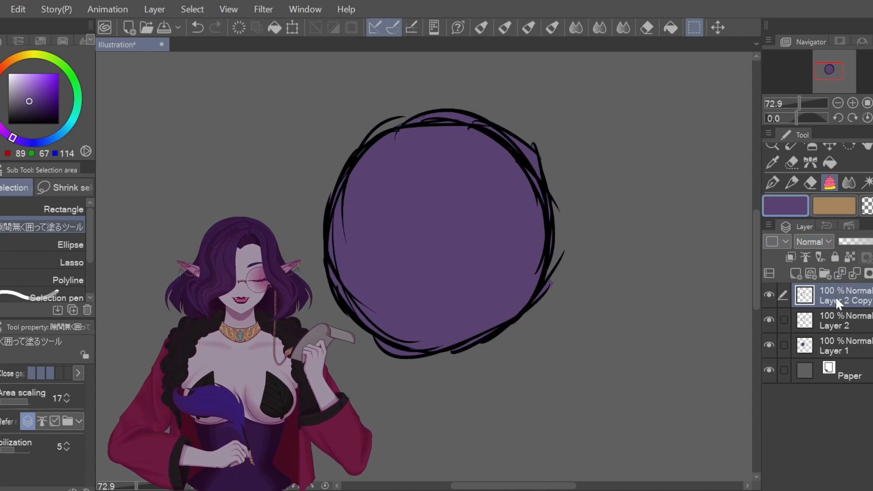
{"action": "left_click", "coordinate": [832, 146]}
{"action": "left_click_drag", "start_coordinate": [548, 287], "coordinate": [585, 258]}
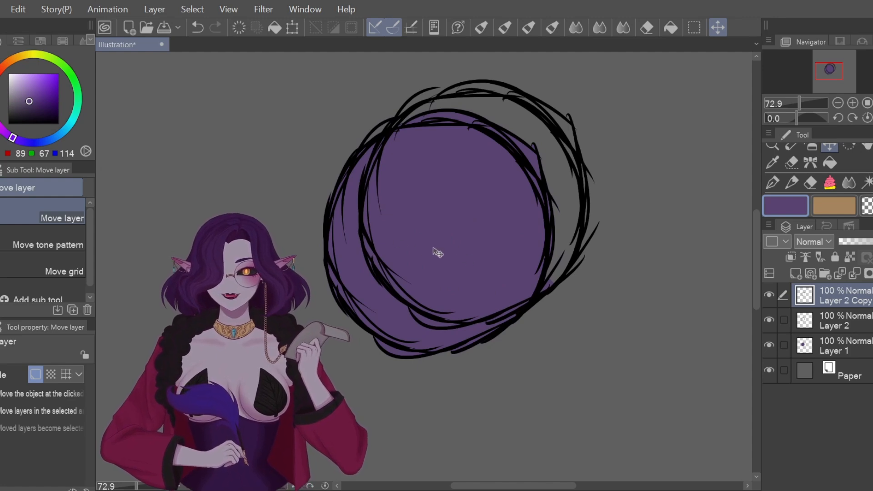
Step: Check the outlines with Layer 1 hidden, then clear the purple fill from Layer 1
{"action": "left_click", "coordinate": [769, 343]}
{"action": "left_click", "coordinate": [781, 345]}
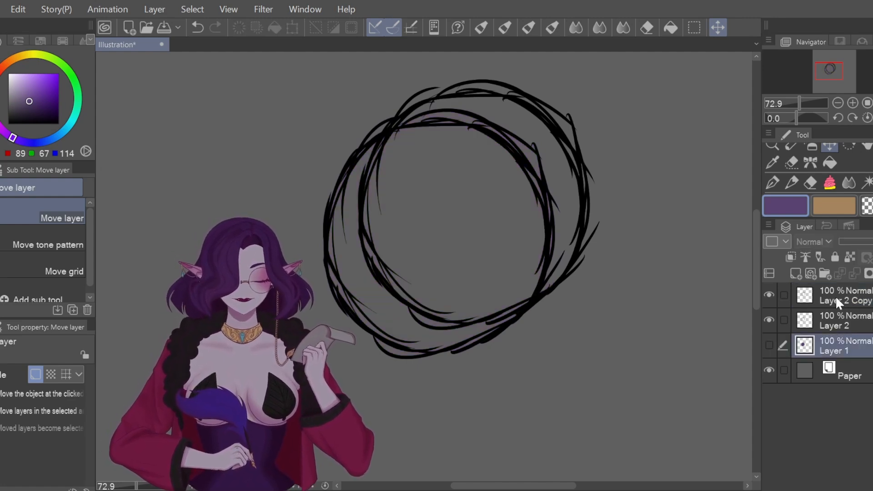
{"action": "left_click", "coordinate": [769, 345]}
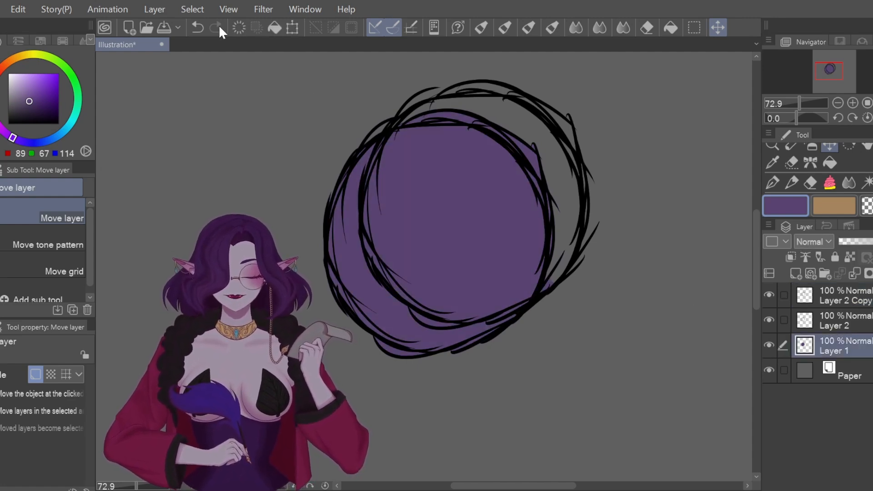
{"action": "left_click", "coordinate": [234, 27]}
{"action": "left_click", "coordinate": [836, 298]}
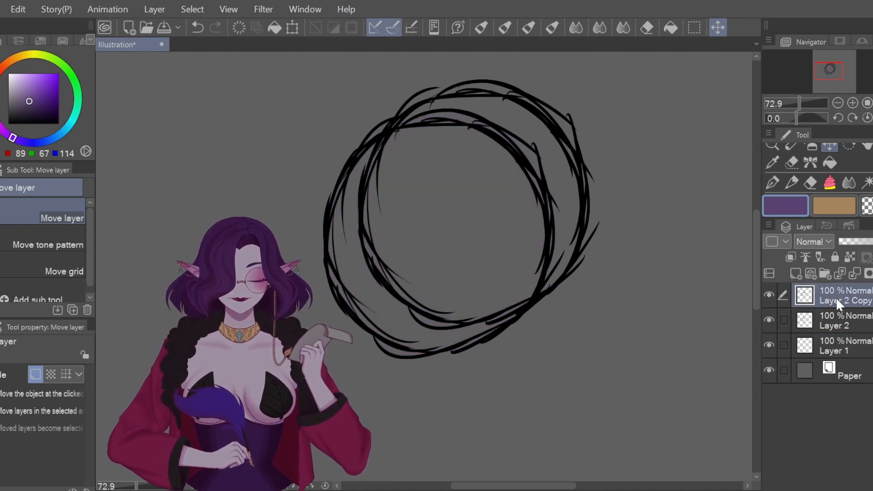
Step: Mark Layer 2 as reference layer and fill the ring purple on Layer 1 using reference-only fill
{"action": "left_click", "coordinate": [831, 184]}
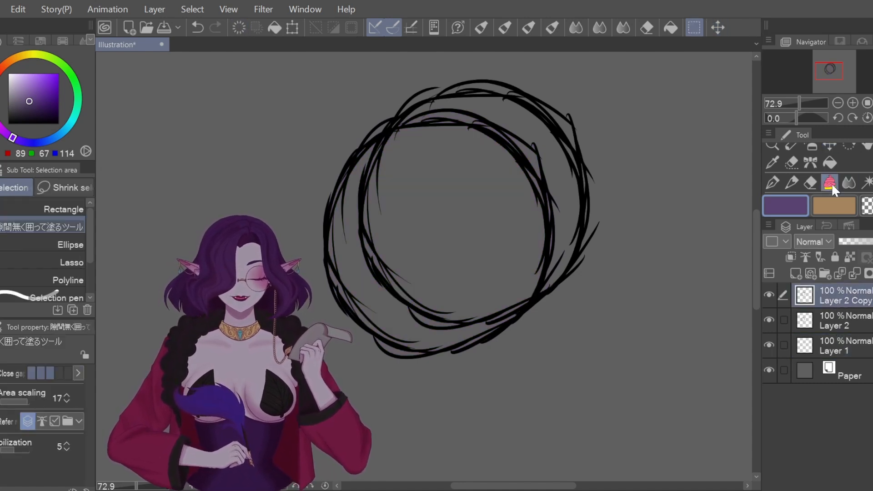
{"action": "left_click", "coordinate": [42, 421]}
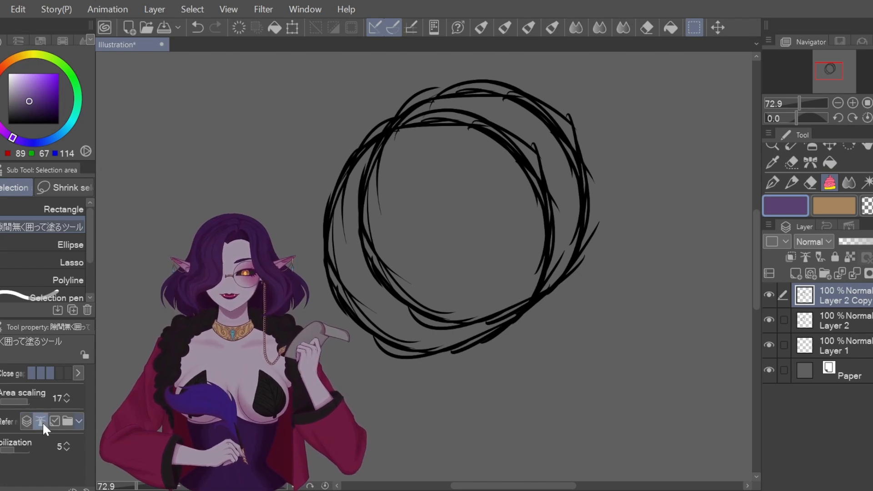
{"action": "left_click", "coordinate": [856, 318]}
{"action": "left_click", "coordinate": [806, 257]}
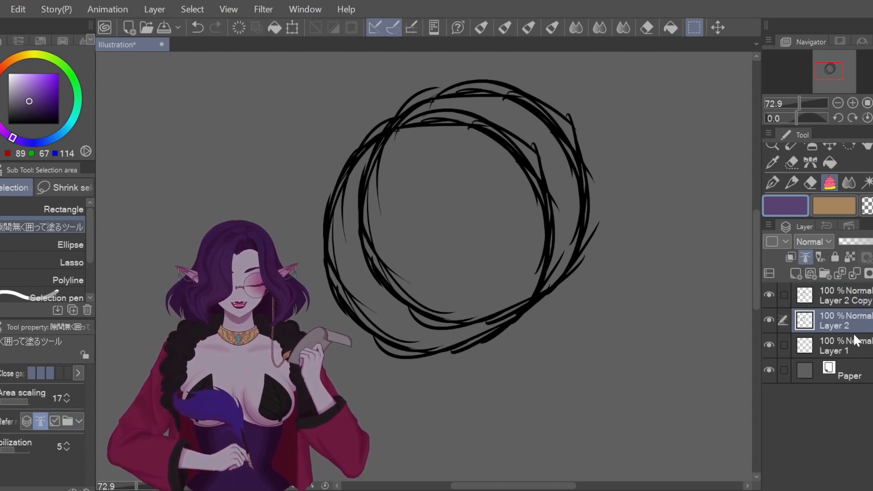
{"action": "left_click", "coordinate": [855, 349]}
{"action": "mouse_move", "coordinate": [643, 172]}
{"action": "left_mouse_down"}
{"action": "mouse_move", "coordinate": [620, 107]}
{"action": "mouse_move", "coordinate": [555, 351]}
{"action": "mouse_move", "coordinate": [597, 78]}
{"action": "left_mouse_up"}
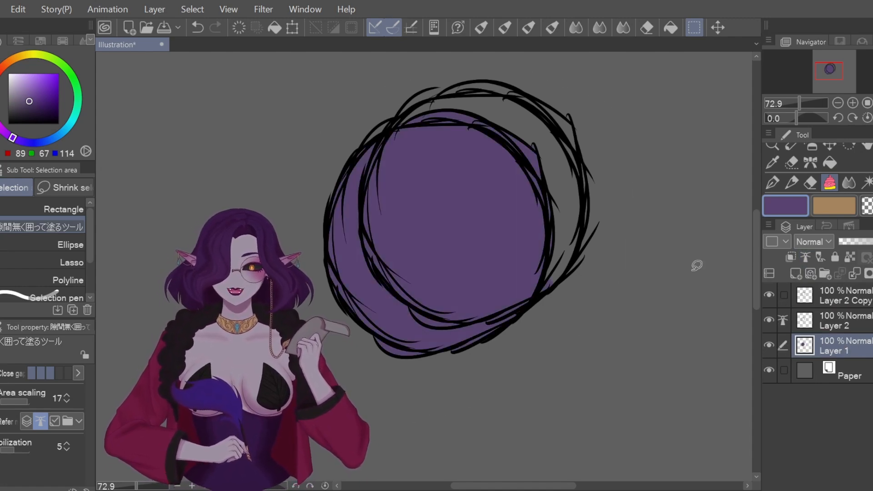
Step: Switch the fill back to all layers, clear Layer 1 and refill the ring purple
{"action": "left_click", "coordinate": [839, 322]}
{"action": "left_click", "coordinate": [855, 351]}
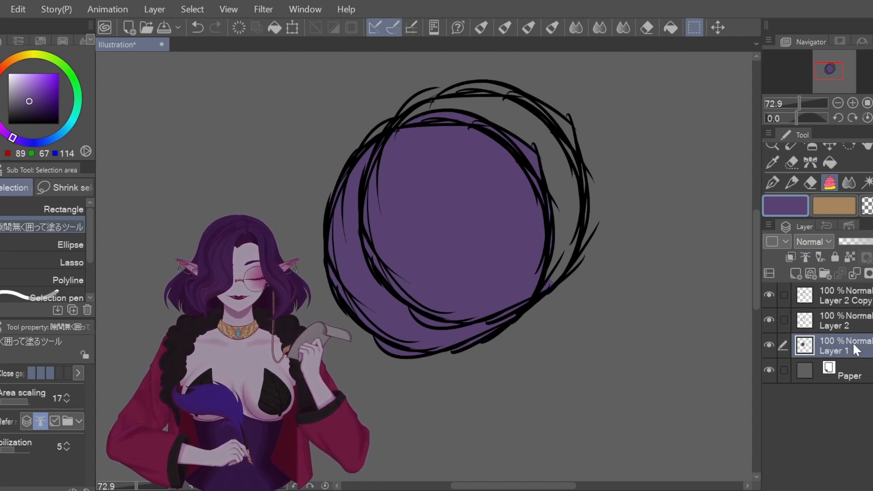
{"action": "left_click", "coordinate": [30, 422]}
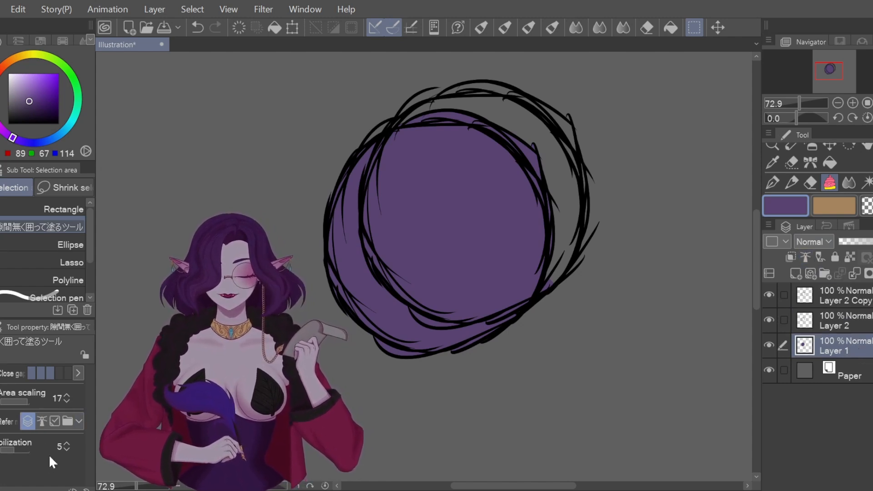
{"action": "left_click", "coordinate": [242, 28]}
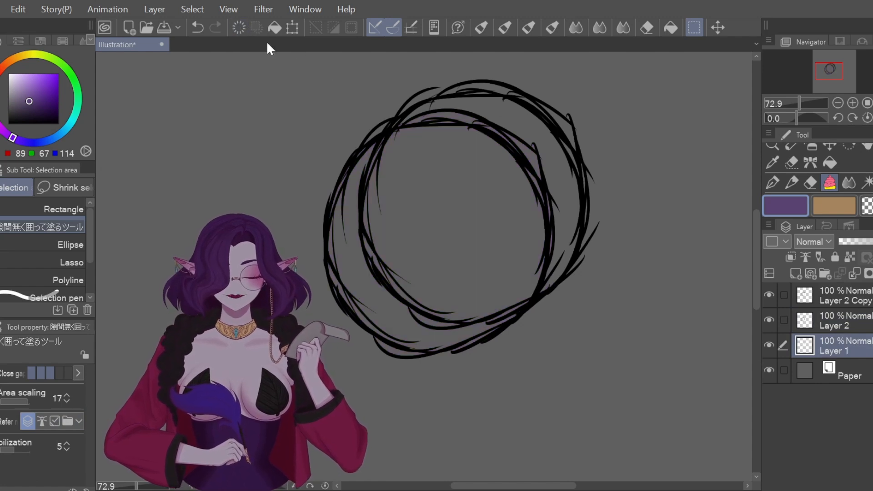
{"action": "mouse_move", "coordinate": [592, 130]}
{"action": "left_mouse_down"}
{"action": "mouse_move", "coordinate": [264, 230]}
{"action": "mouse_move", "coordinate": [606, 104]}
{"action": "left_mouse_up"}
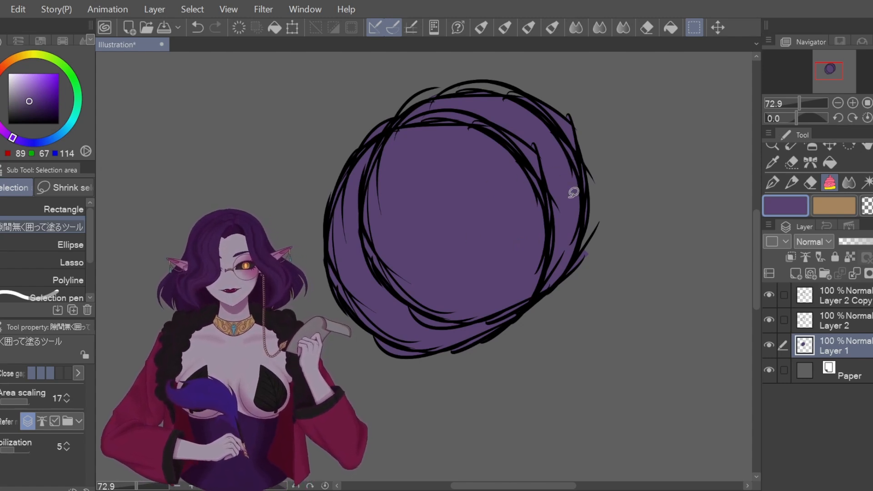
Step: Test a transparent-colour fill inside the ring, then undo it
{"action": "scroll", "coordinate": [757, 239], "scroll_direction": "up", "scroll_amount": 2}
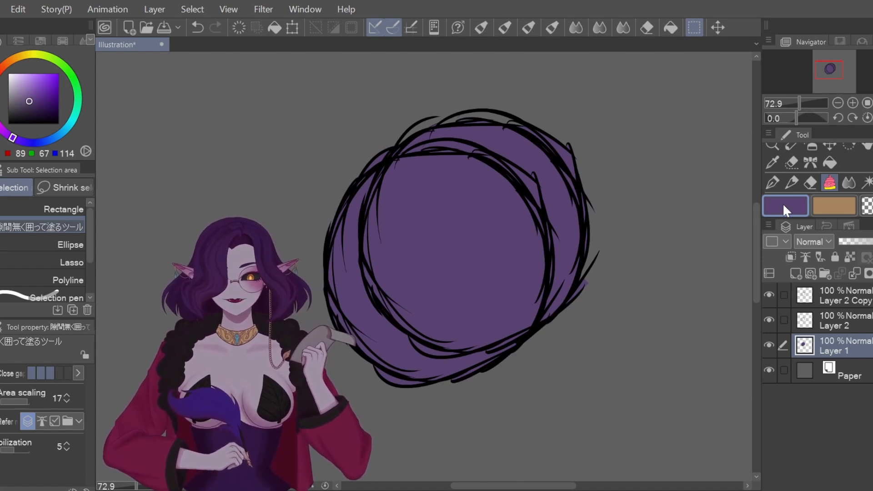
{"action": "left_click", "coordinate": [867, 206]}
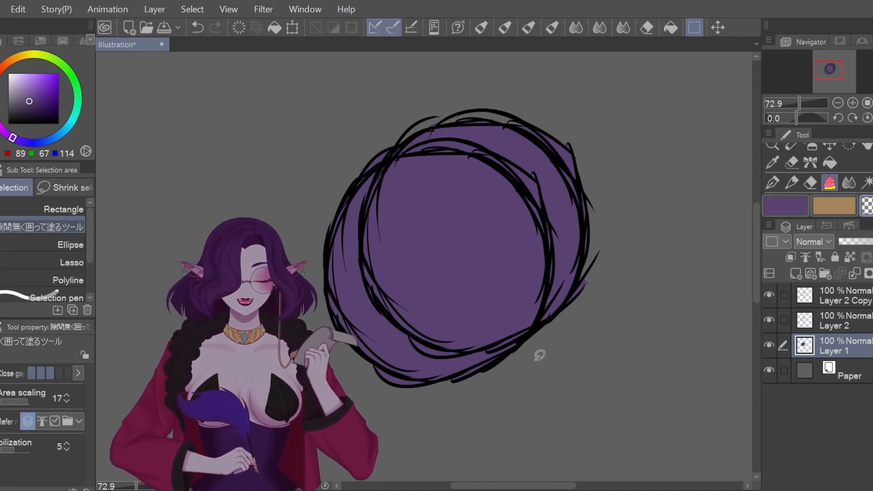
{"action": "mouse_move", "coordinate": [614, 114]}
{"action": "left_mouse_down"}
{"action": "mouse_move", "coordinate": [432, 444]}
{"action": "mouse_move", "coordinate": [623, 121]}
{"action": "left_mouse_up"}
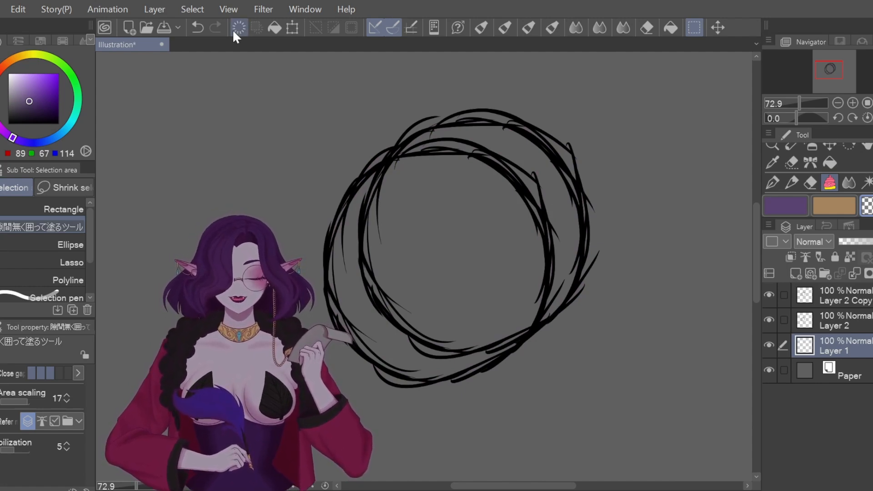
{"action": "left_click", "coordinate": [199, 30]}
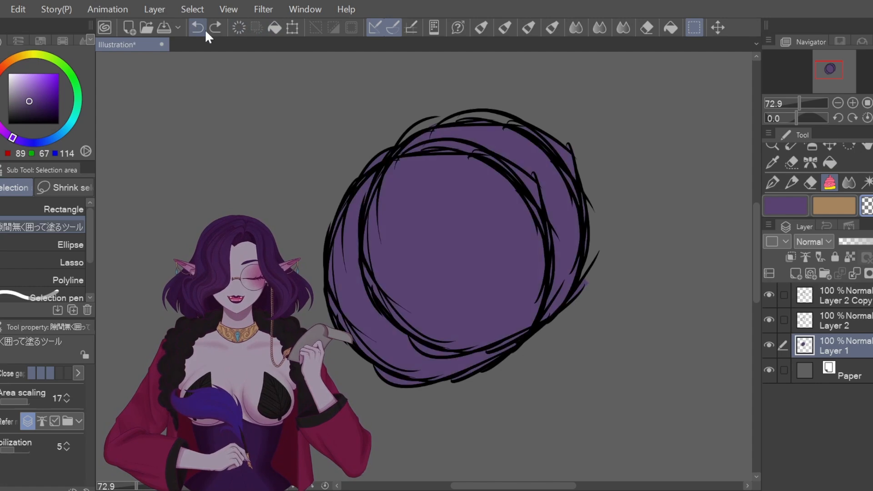
{"action": "left_click", "coordinate": [792, 165]}
Step: Erase the purple spill at the ring's upper right with the hard eraser and a transparent close-and-fill
{"action": "left_click", "coordinate": [811, 183]}
{"action": "mouse_move", "coordinate": [563, 177]}
{"action": "left_mouse_down"}
{"action": "mouse_move", "coordinate": [559, 131]}
{"action": "mouse_move", "coordinate": [544, 158]}
{"action": "mouse_move", "coordinate": [585, 103]}
{"action": "left_mouse_up"}
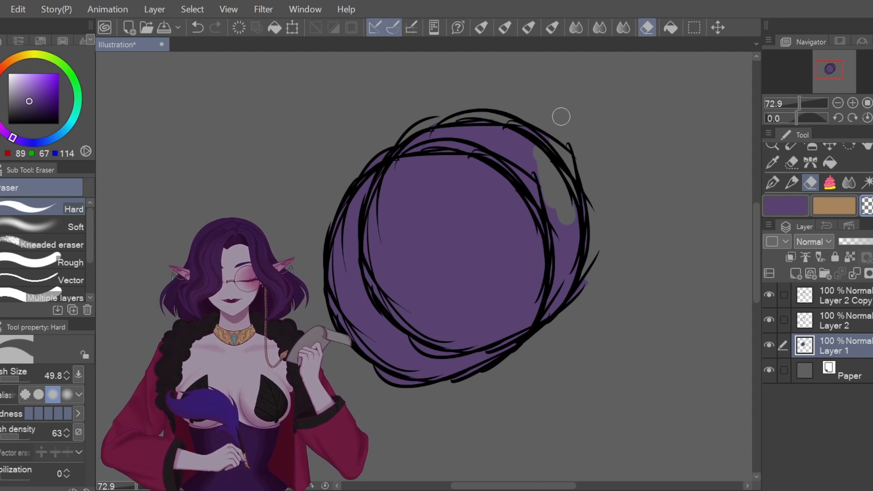
{"action": "left_click", "coordinate": [830, 182]}
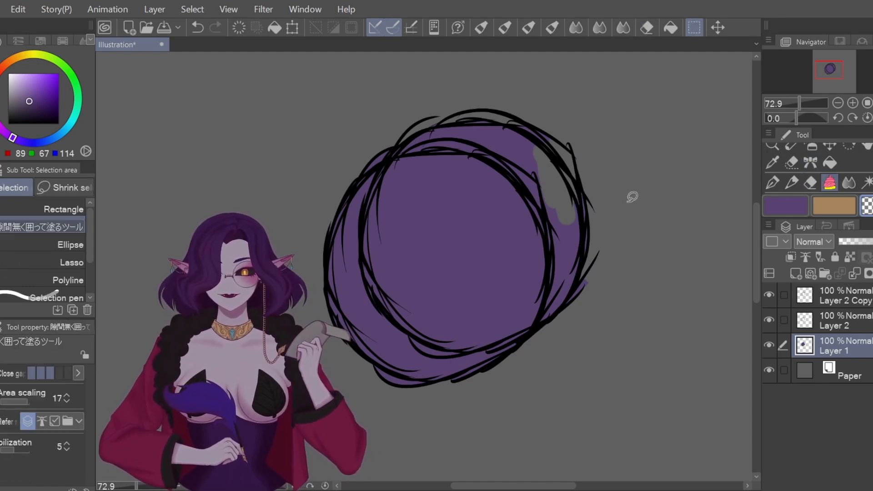
{"action": "mouse_move", "coordinate": [430, 105]}
{"action": "left_mouse_down"}
{"action": "mouse_move", "coordinate": [370, 145]}
{"action": "mouse_move", "coordinate": [473, 155]}
{"action": "mouse_move", "coordinate": [529, 186]}
{"action": "mouse_move", "coordinate": [550, 255]}
{"action": "mouse_move", "coordinate": [625, 219]}
{"action": "mouse_move", "coordinate": [426, 91]}
{"action": "left_mouse_up"}
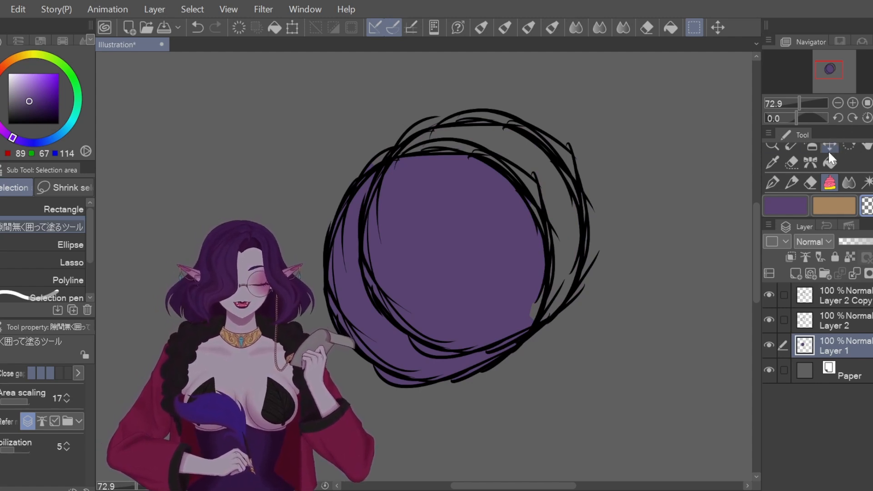
Step: Undo the trim, clear spill areas and the centre with a transparent bucket, then undo the last two clears
{"action": "left_click", "coordinate": [199, 26]}
{"action": "left_click", "coordinate": [831, 162]}
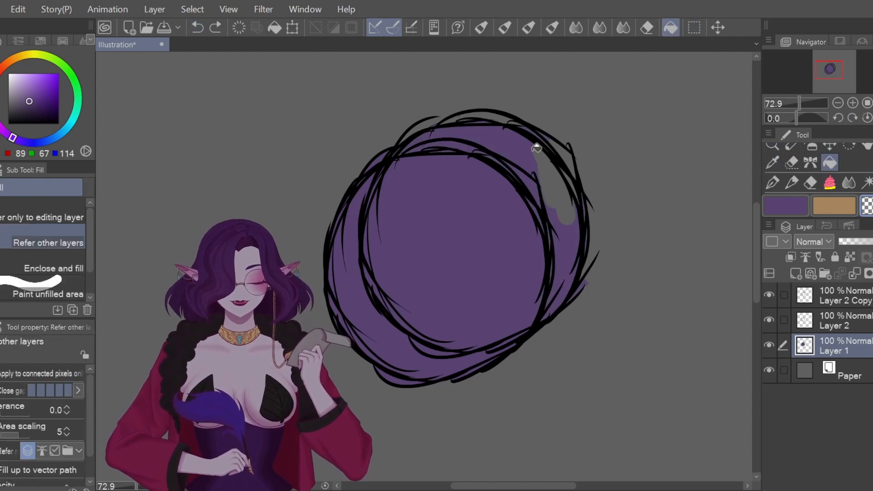
{"action": "left_click", "coordinate": [520, 138]}
{"action": "left_click", "coordinate": [571, 253]}
{"action": "left_click", "coordinate": [532, 180]}
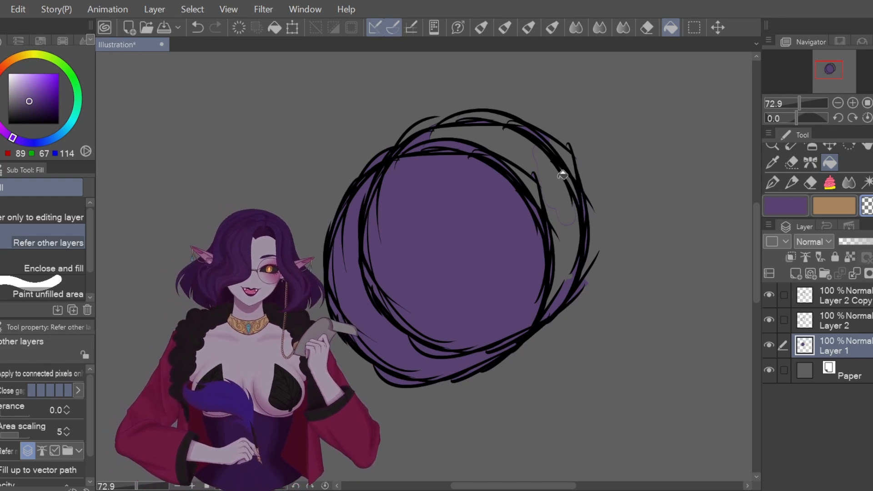
{"action": "left_click", "coordinate": [463, 277]}
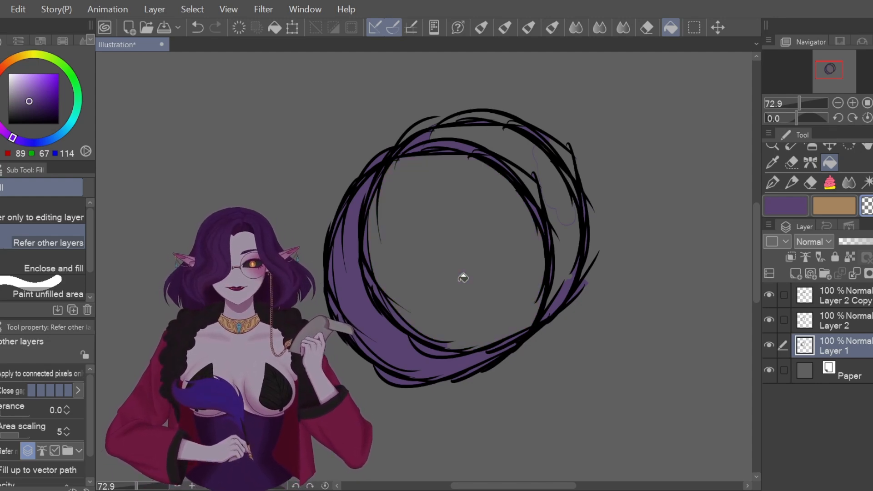
{"action": "left_click", "coordinate": [195, 28]}
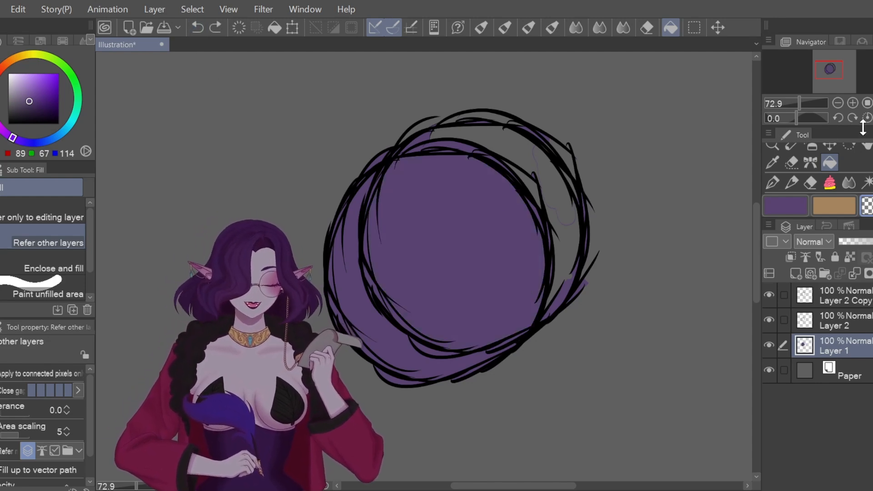
{"action": "left_click", "coordinate": [199, 27]}
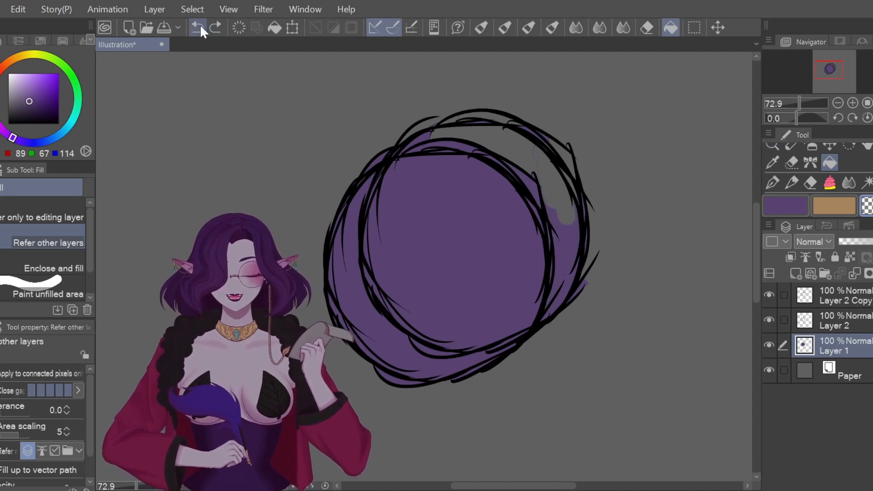
Step: Lasso a heart shape inside the purple fill and delete the purple within it
{"action": "left_click", "coordinate": [830, 183]}
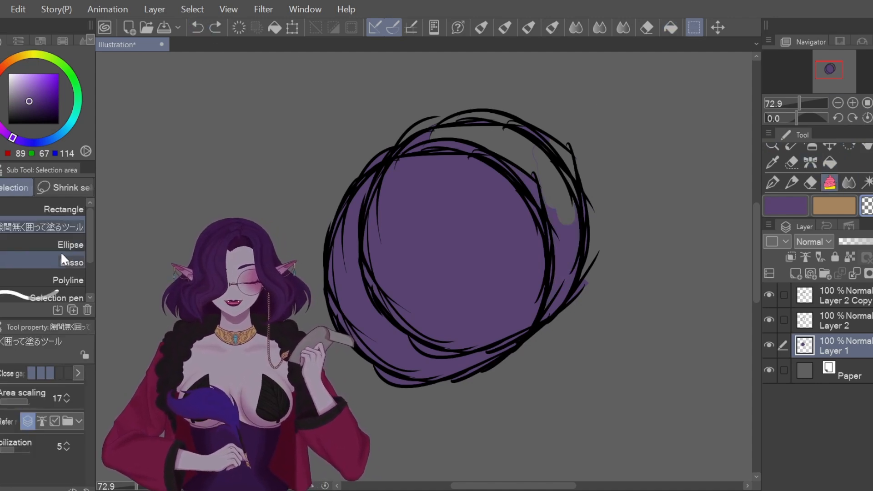
{"action": "left_click", "coordinate": [68, 263]}
{"action": "mouse_move", "coordinate": [461, 196]}
{"action": "left_mouse_down"}
{"action": "mouse_move", "coordinate": [408, 248]}
{"action": "mouse_move", "coordinate": [463, 197]}
{"action": "left_mouse_up"}
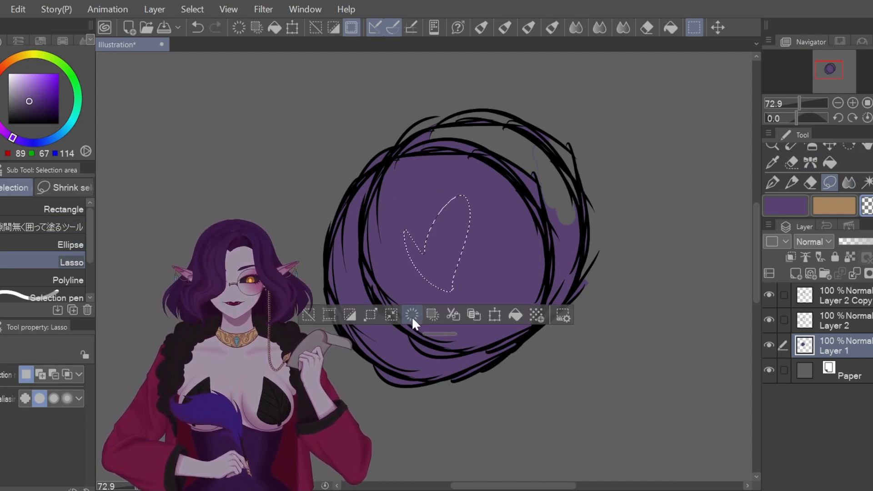
{"action": "key", "text": "Delete"}
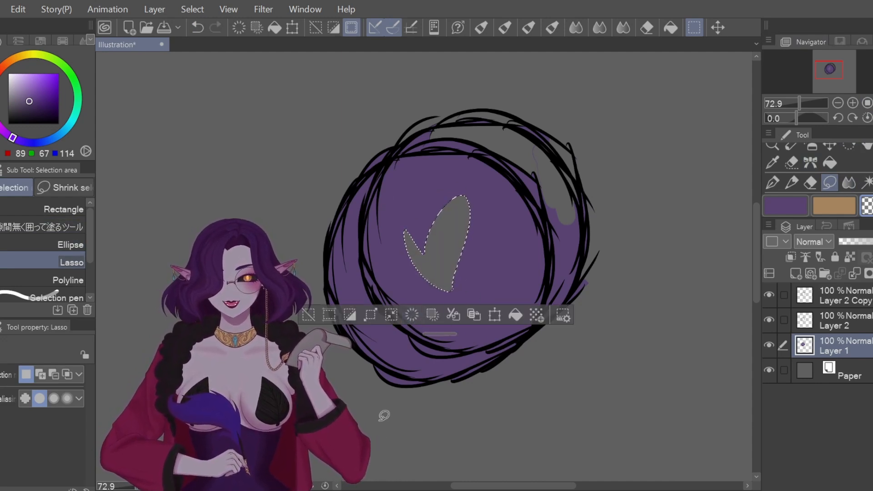
Step: Undo the heart deletion, erase the purple outside the heart, deselect, then undo back to the solid fill
{"action": "left_click", "coordinate": [198, 28]}
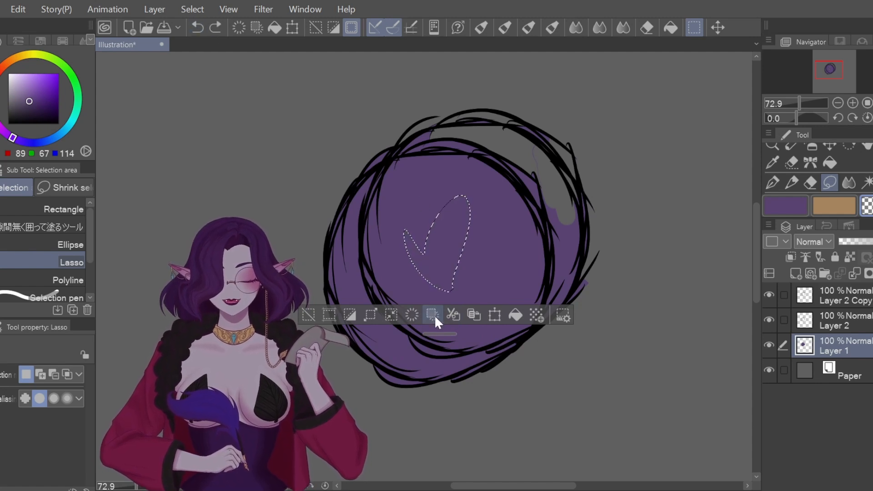
{"action": "left_click", "coordinate": [435, 314]}
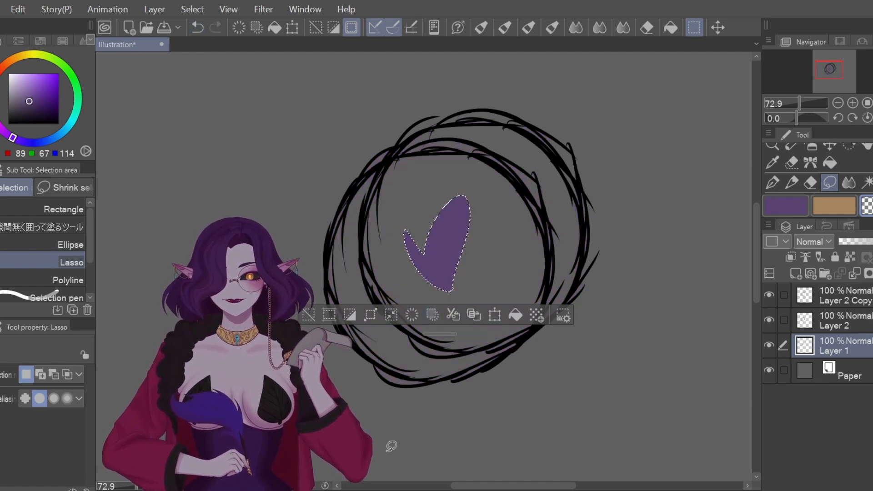
{"action": "key", "text": "ctrl+d"}
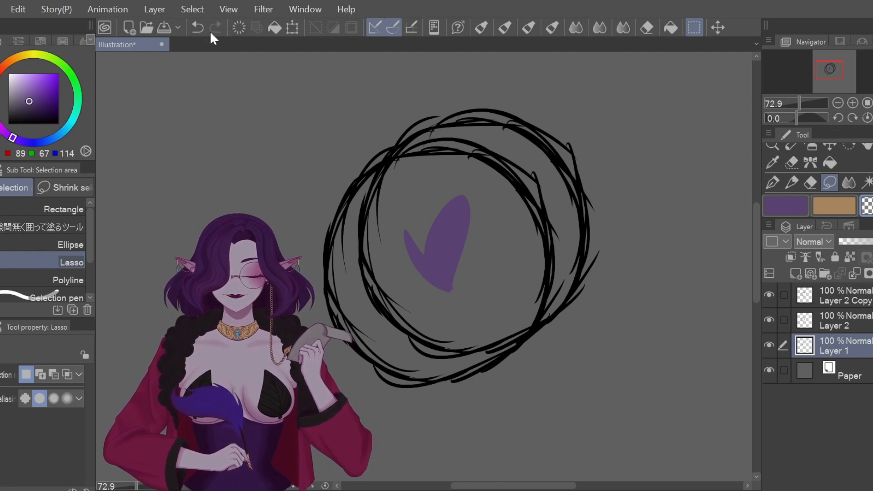
{"action": "left_click", "coordinate": [198, 29]}
{"action": "left_click", "coordinate": [198, 29]}
{"action": "left_click", "coordinate": [198, 29]}
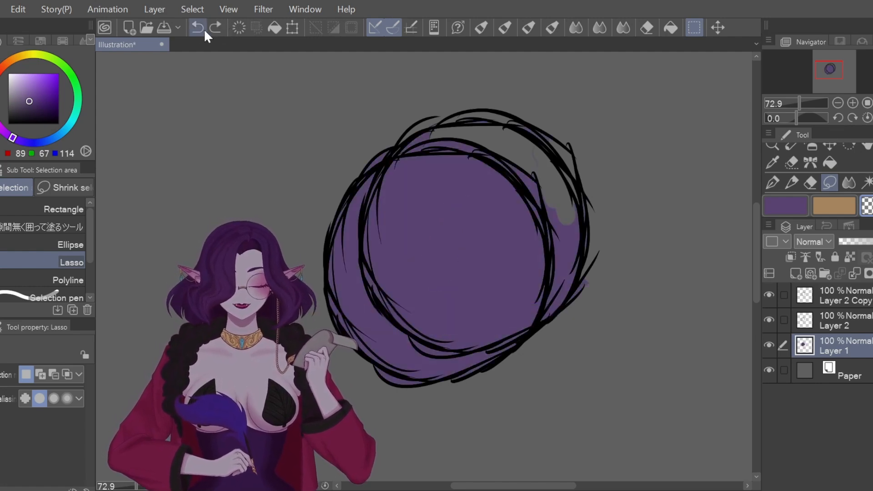
Step: Magic-wand the whole purple blob with Auto select set to refer to reference layers
{"action": "left_click", "coordinate": [867, 183]}
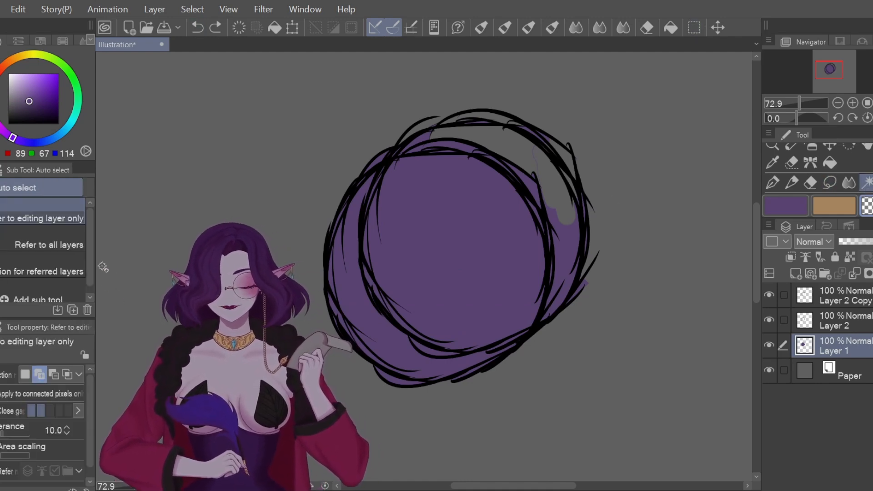
{"action": "mouse_move", "coordinate": [97, 261]}
{"action": "left_mouse_down"}
{"action": "mouse_move", "coordinate": [163, 260]}
{"action": "mouse_move", "coordinate": [107, 260]}
{"action": "left_mouse_up"}
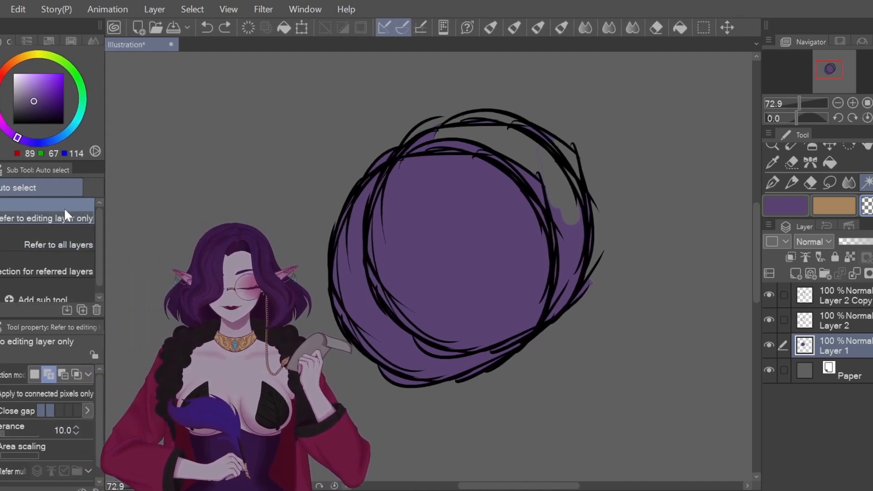
{"action": "left_click", "coordinate": [479, 253]}
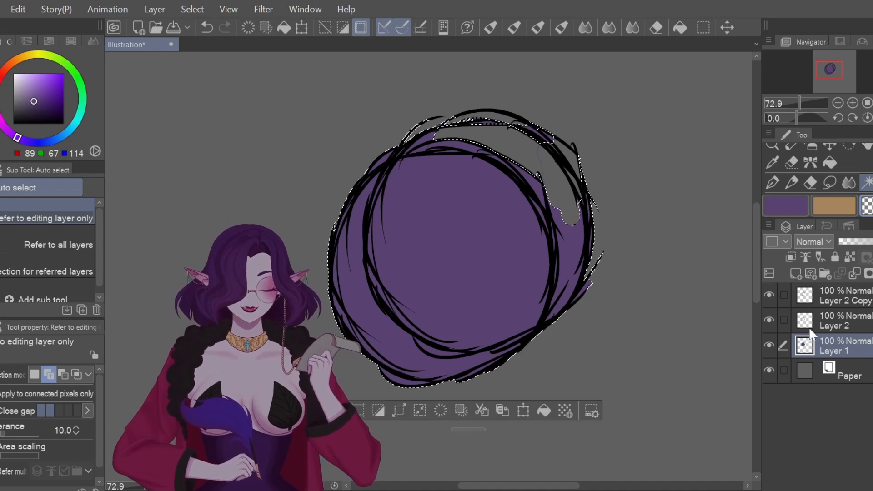
{"action": "left_click", "coordinate": [64, 245]}
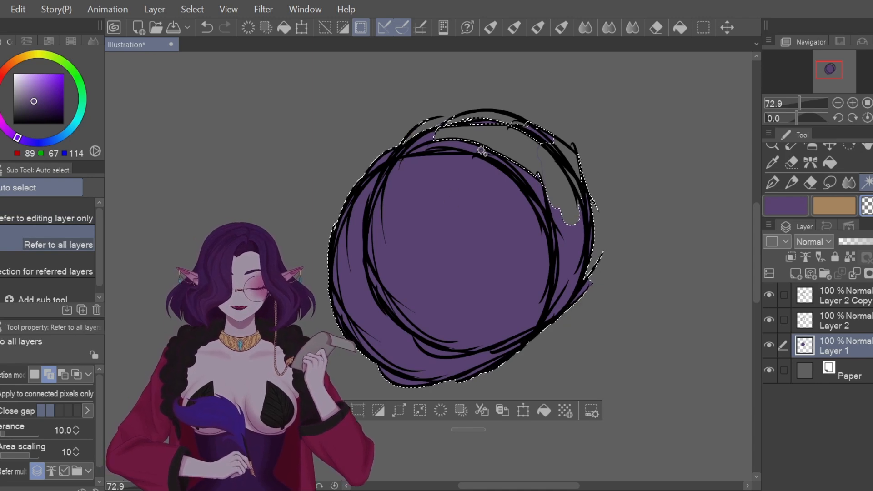
{"action": "left_click", "coordinate": [205, 27]}
{"action": "left_click", "coordinate": [445, 187]}
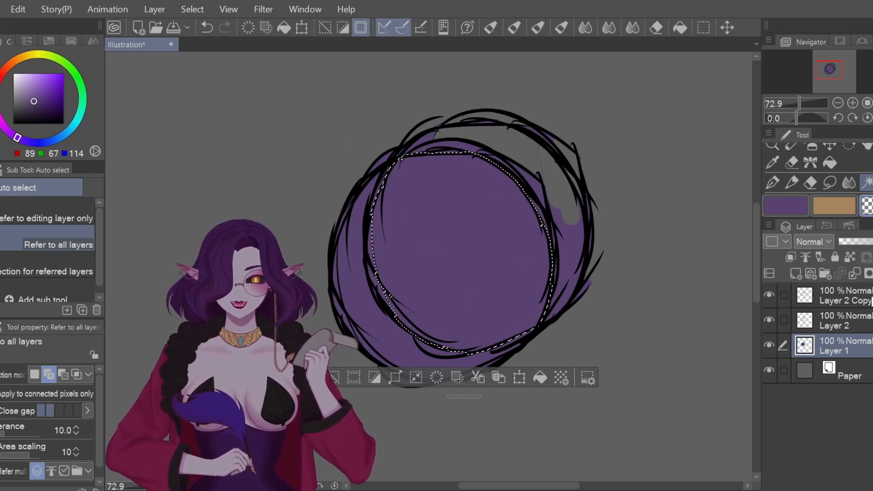
{"action": "left_click", "coordinate": [27, 269]}
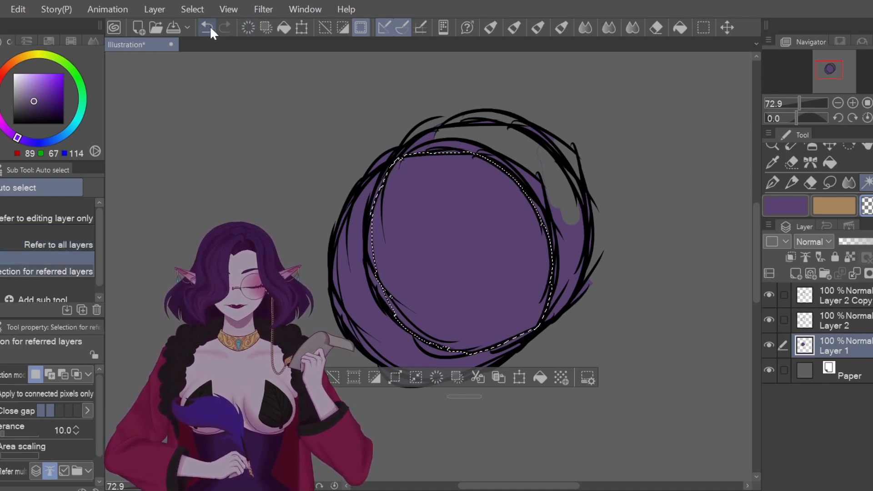
{"action": "left_click", "coordinate": [515, 248]}
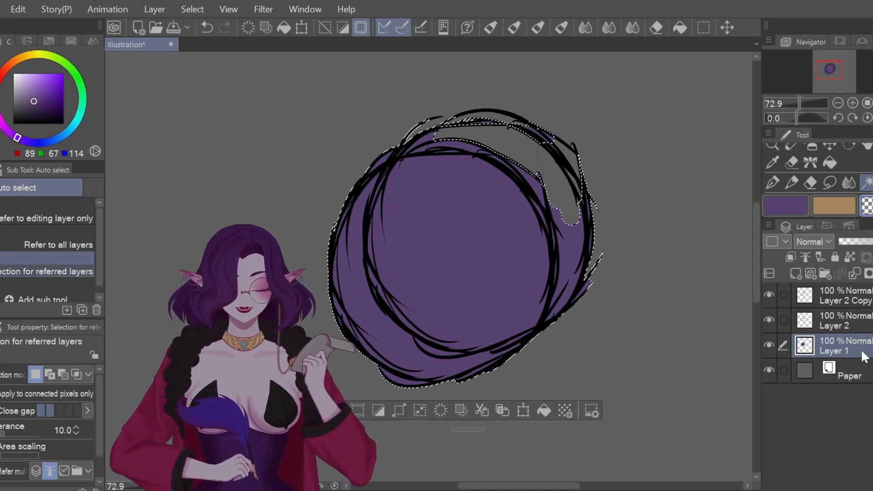
Step: Undo the blob selection and set Layer 2 Copy as a reference layer
{"action": "key", "text": "ctrl+z"}
{"action": "key", "text": "ctrl+z"}
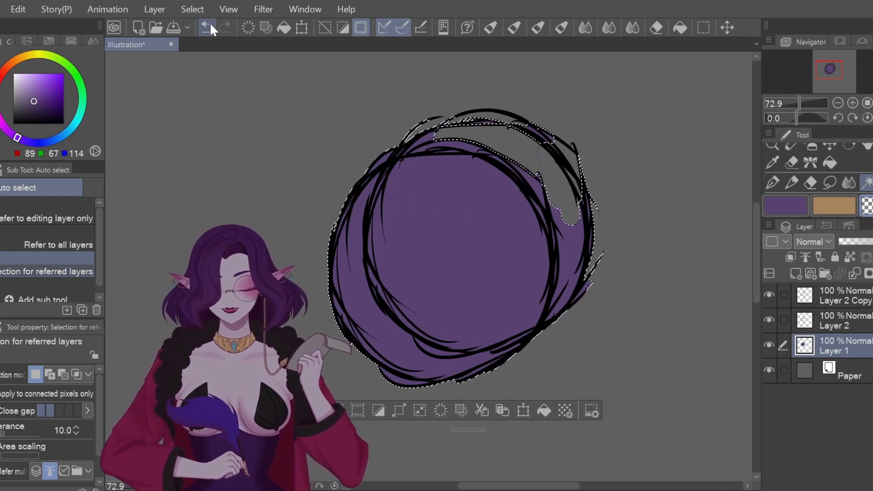
{"action": "left_click", "coordinate": [805, 290]}
{"action": "left_click", "coordinate": [809, 253]}
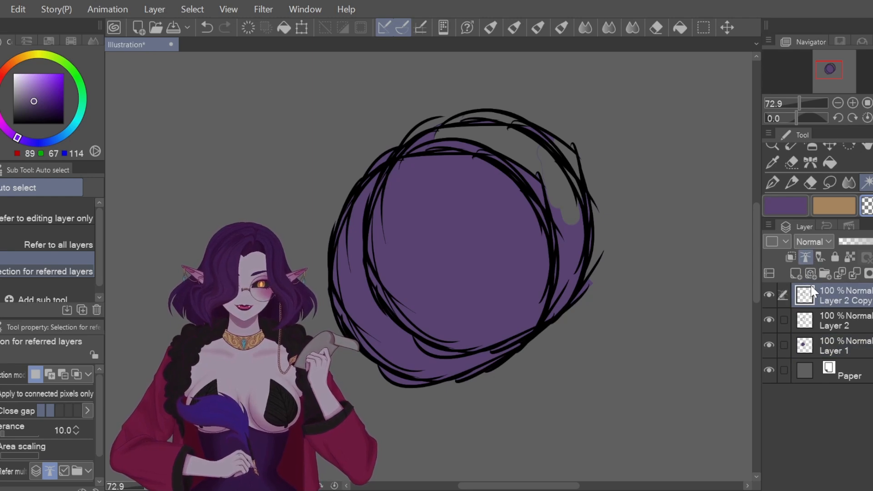
Step: On Layer 1, auto-select the purple fill along its outer edge, referring to the editing layer only
{"action": "left_click", "coordinate": [834, 357]}
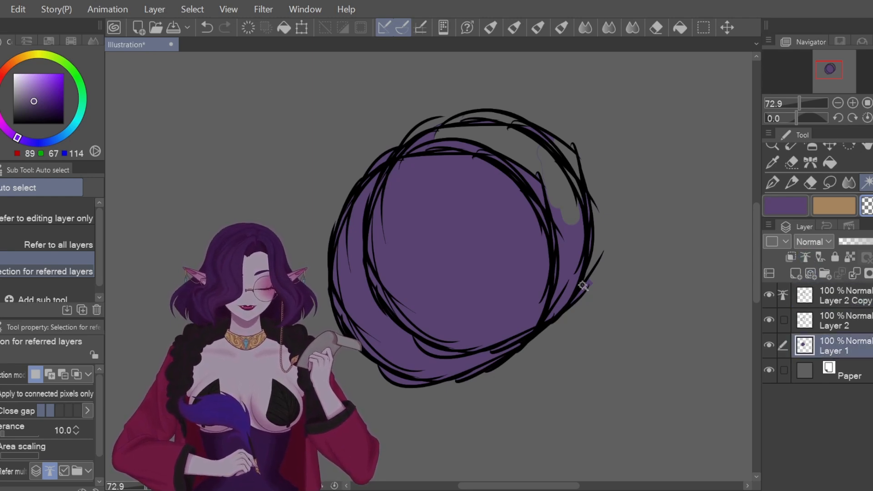
{"action": "left_click", "coordinate": [497, 262]}
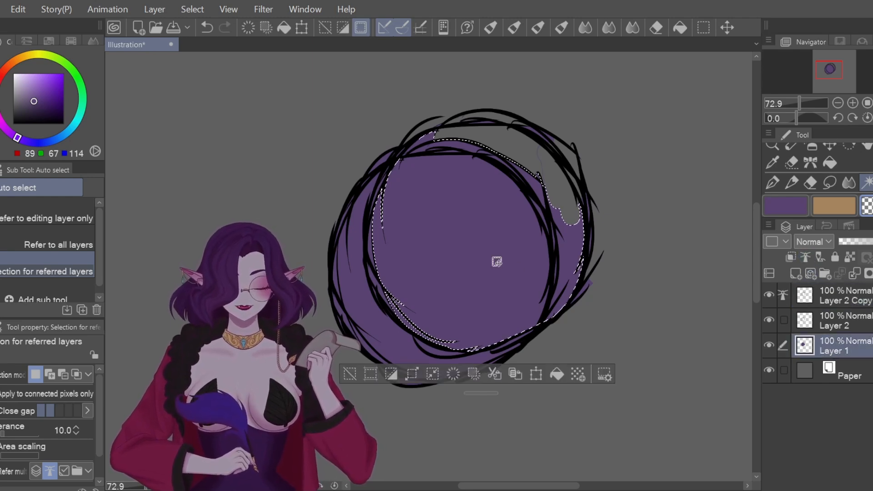
{"action": "left_click", "coordinate": [584, 174]}
{"action": "left_click", "coordinate": [335, 224]}
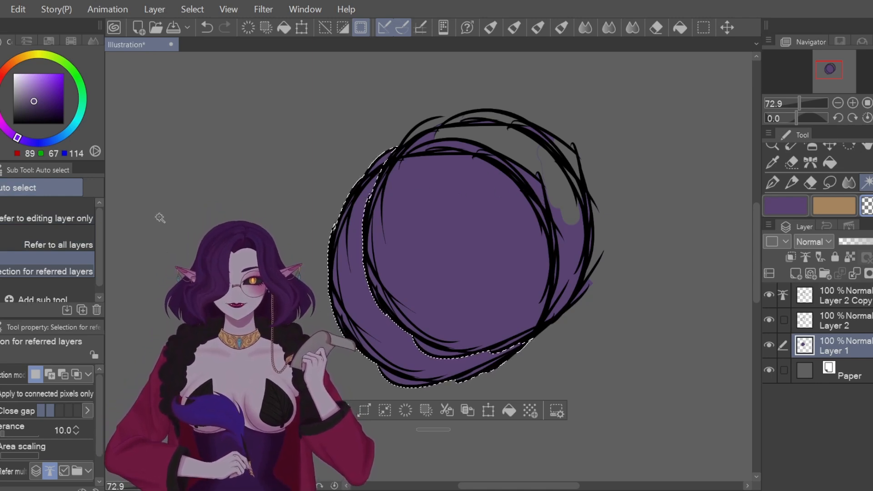
{"action": "left_click", "coordinate": [62, 214]}
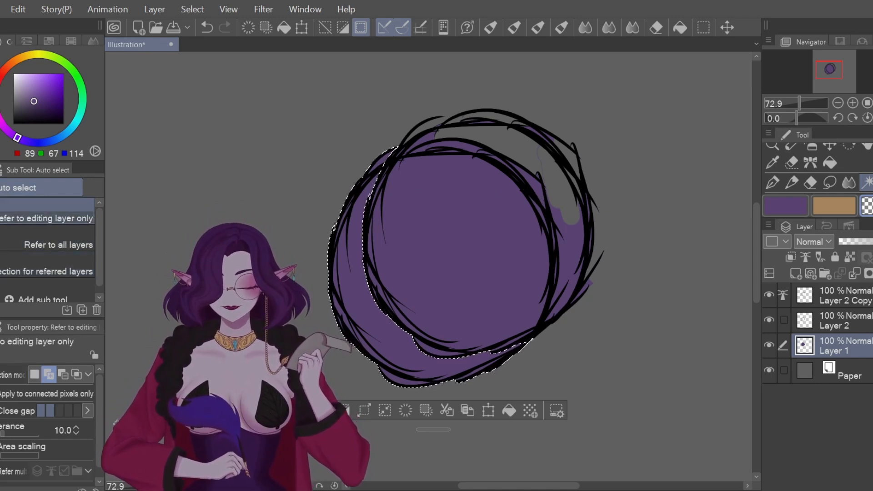
Step: Test Add and Subtract selection modes on the purple fill, ending in Subtract mode with the crescent selection restored
{"action": "left_click", "coordinate": [48, 375]}
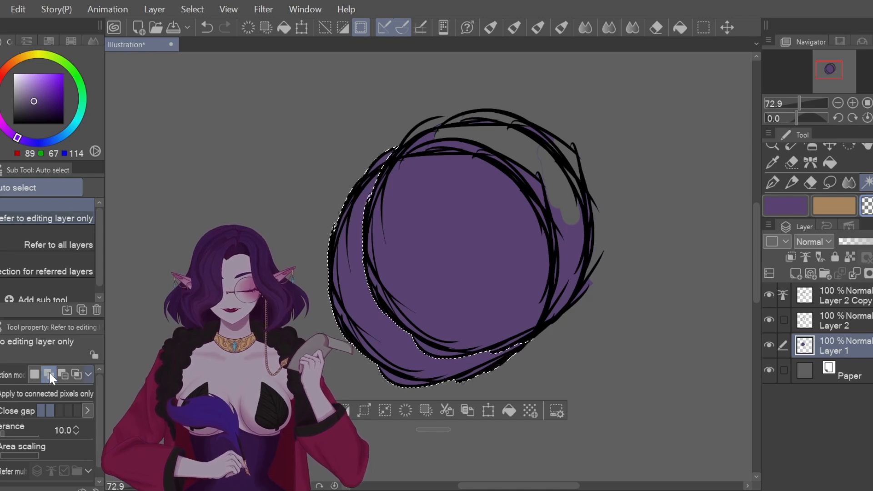
{"action": "left_click", "coordinate": [476, 234]}
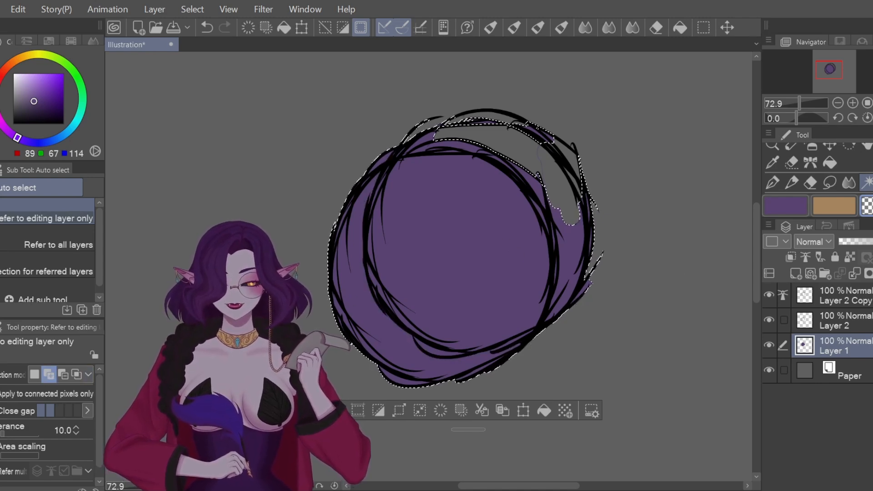
{"action": "left_click", "coordinate": [62, 375]}
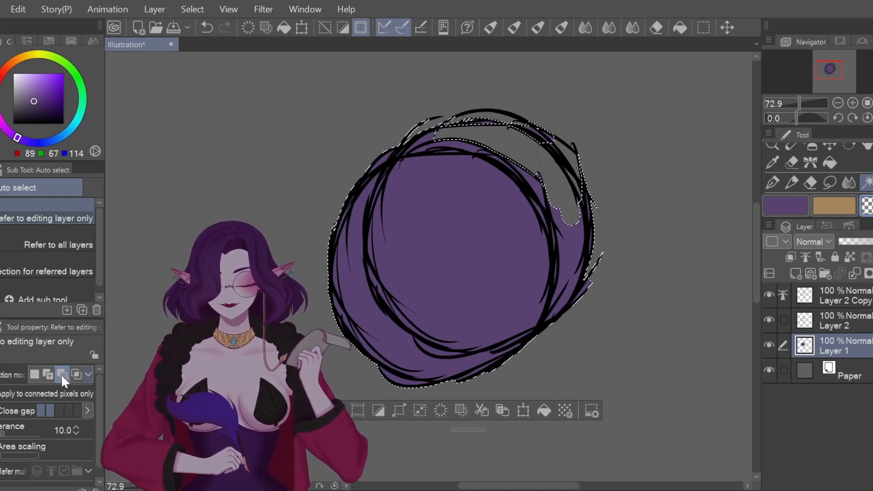
{"action": "left_click", "coordinate": [422, 253]}
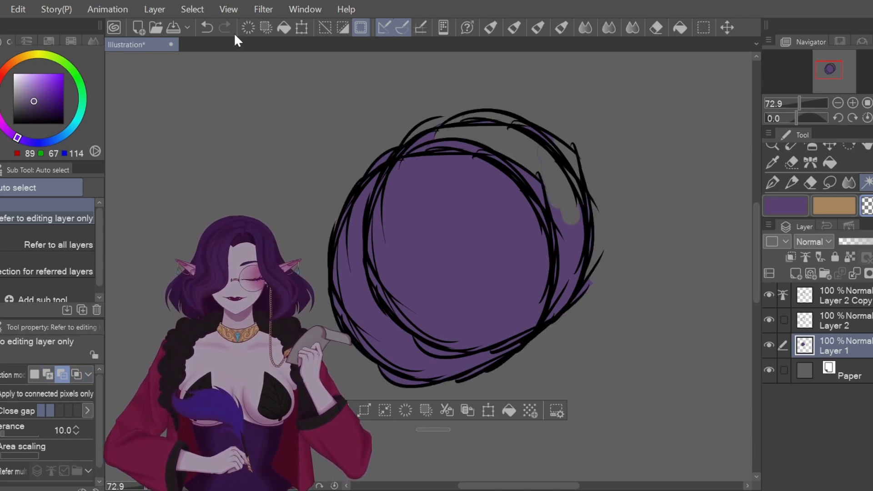
{"action": "left_click", "coordinate": [209, 31]}
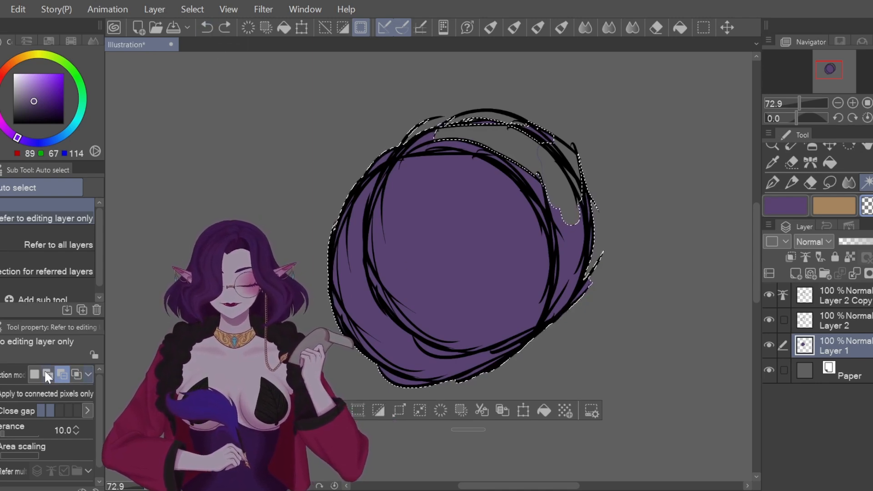
{"action": "left_click", "coordinate": [209, 31]}
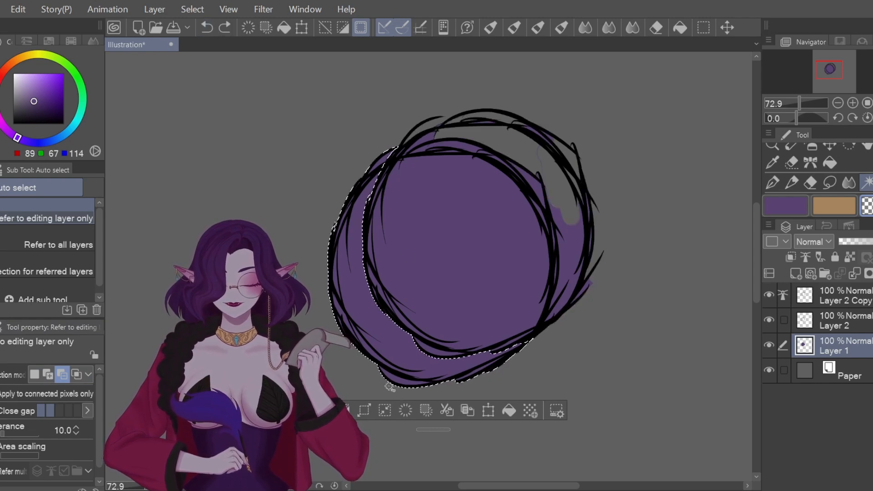
{"action": "left_click", "coordinate": [62, 375]}
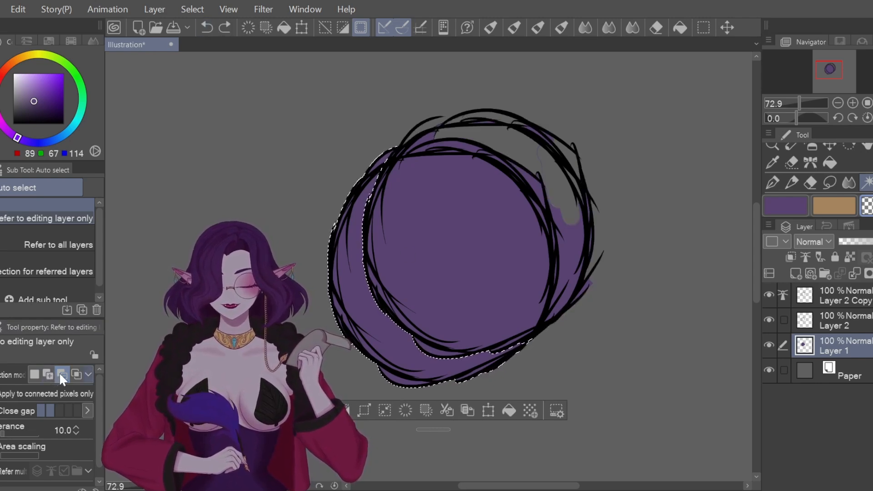
{"action": "left_click", "coordinate": [379, 163]}
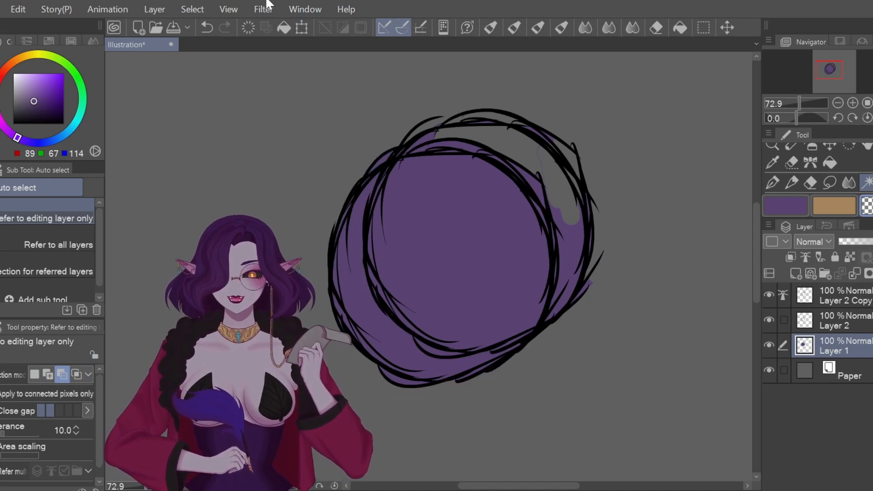
{"action": "left_click", "coordinate": [211, 28]}
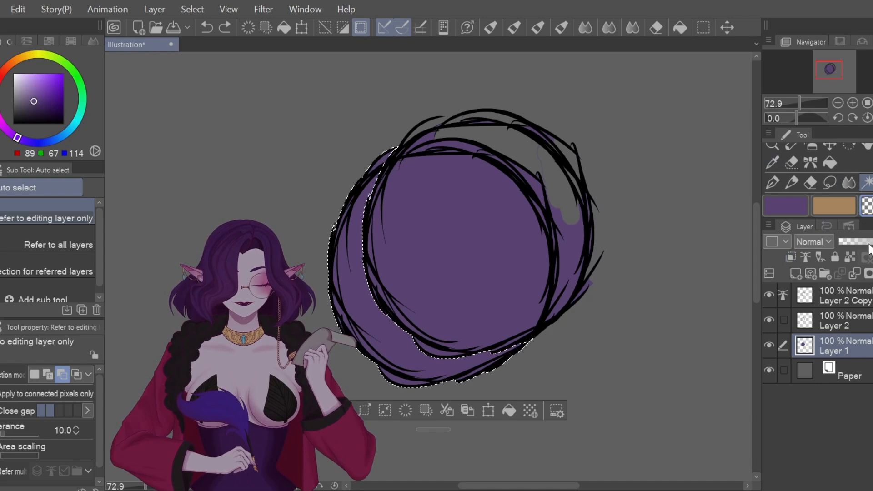
Step: Delete Layer 1 with its purple fill, clear the selection, and make Layer 2 Copy active
{"action": "key", "text": "Delete"}
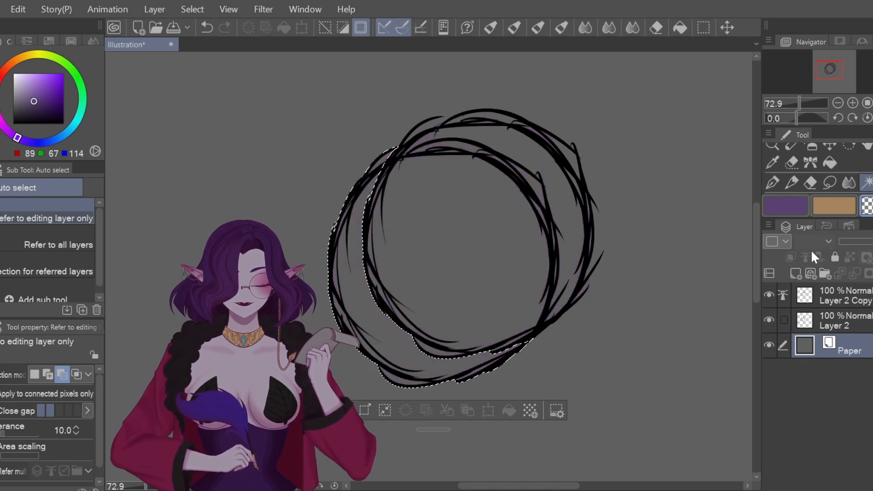
{"action": "left_click", "coordinate": [830, 183]}
{"action": "key", "text": "ctrl+d"}
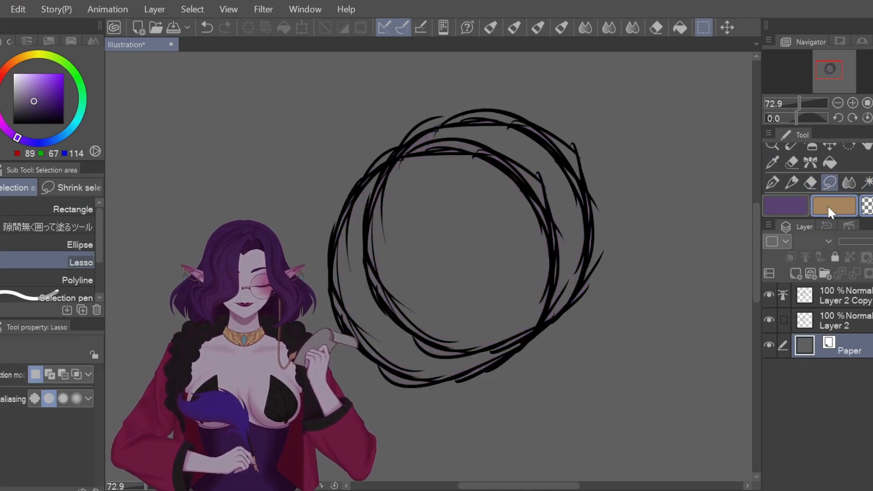
{"action": "left_click", "coordinate": [847, 302]}
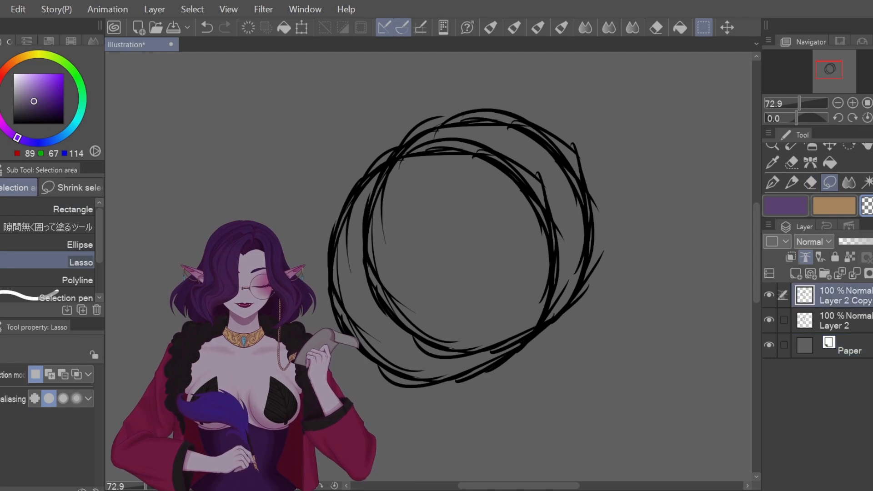